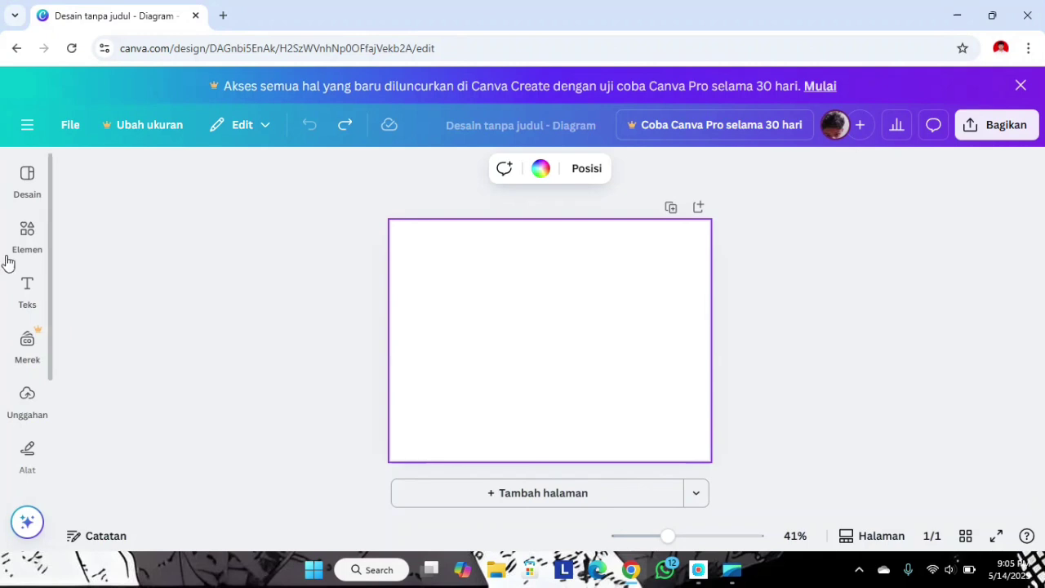
- Insert the recently used chalkboard image and enlarge and align it so it covers the whole page
click(32, 233)
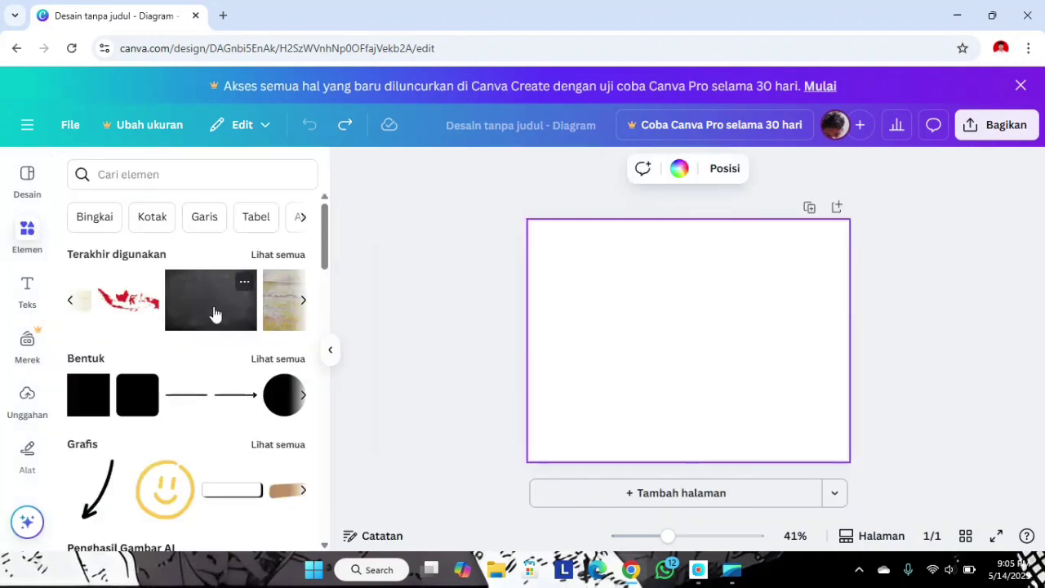
click(214, 315)
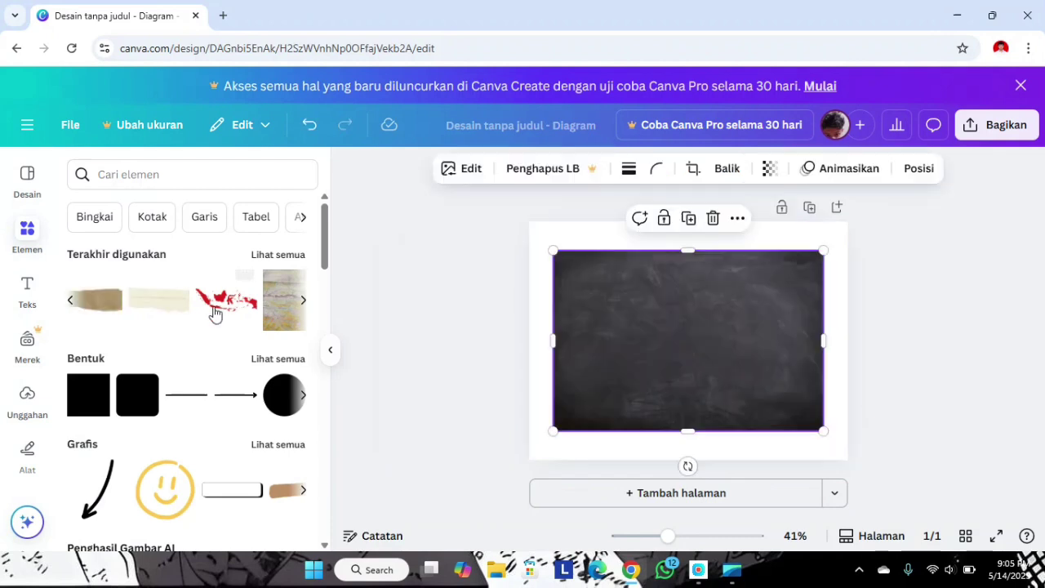
click(332, 352)
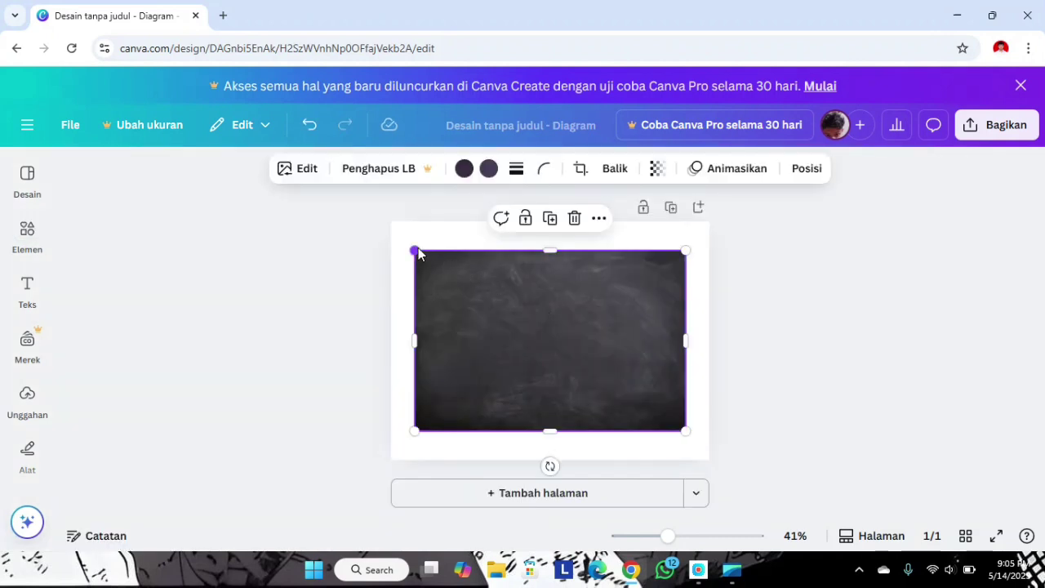
drag(411, 244, 392, 223)
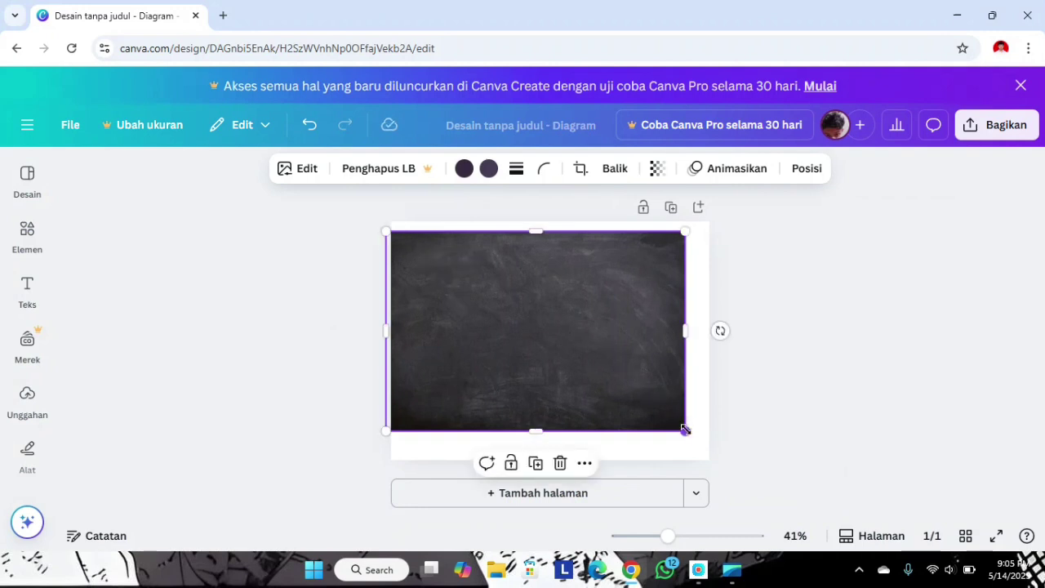
drag(685, 429, 726, 462)
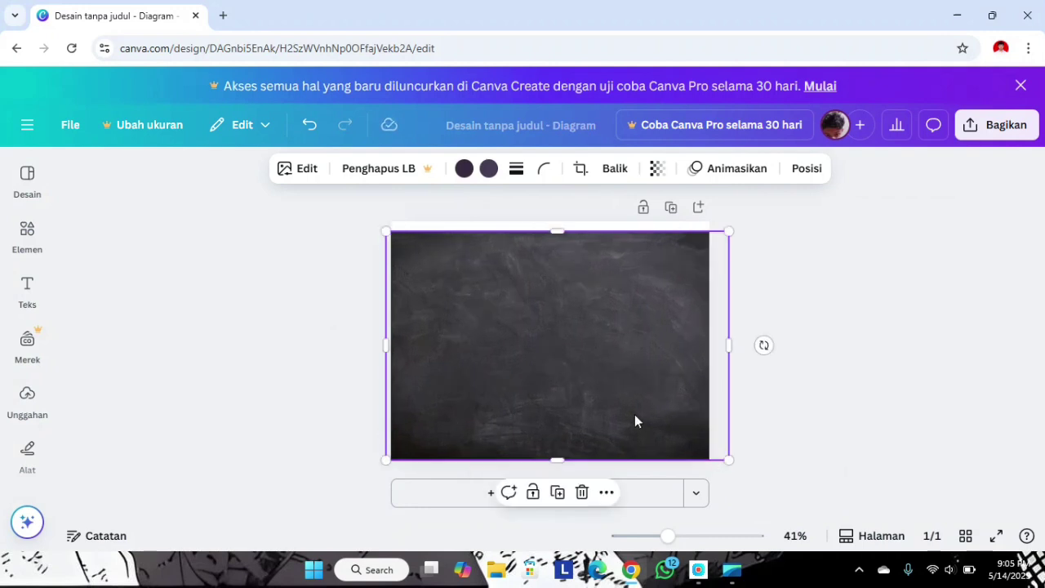
drag(635, 415, 617, 400)
drag(709, 450, 713, 468)
click(853, 318)
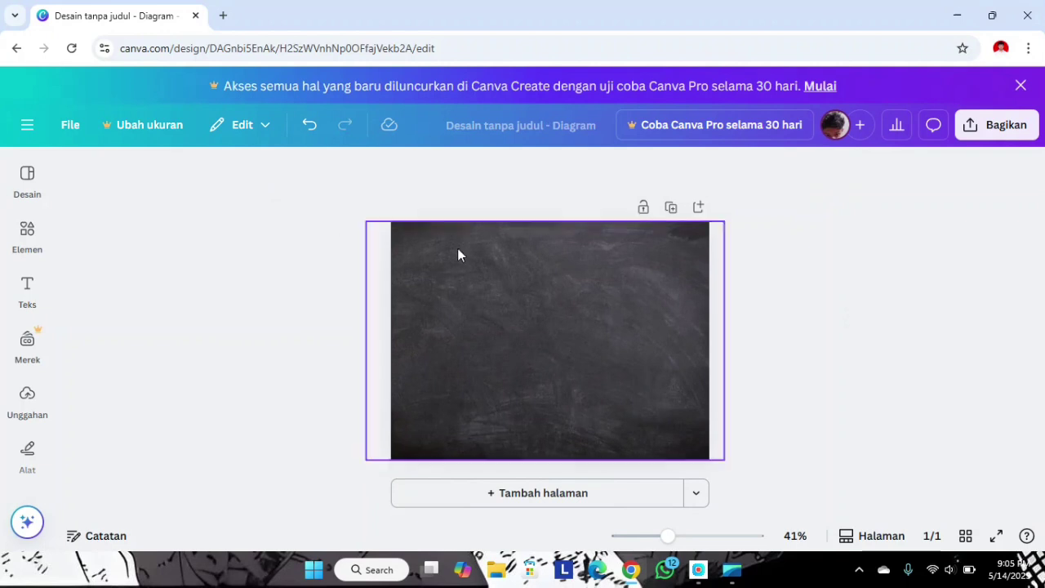
- Add the recently used parchment scroll graphic and shrink it to a small frame near the page centre
click(18, 240)
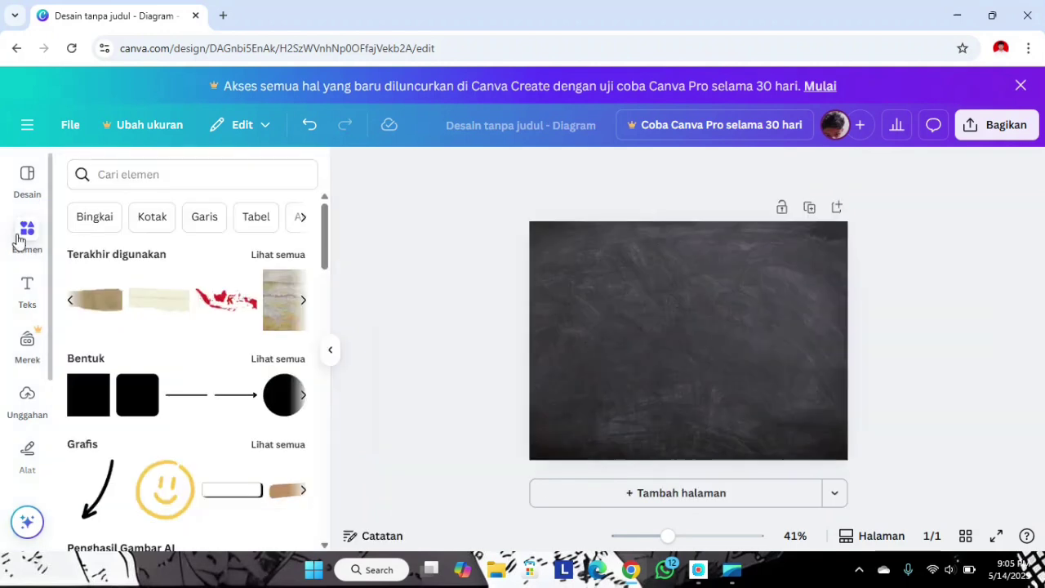
scroll(157, 317, right, 3)
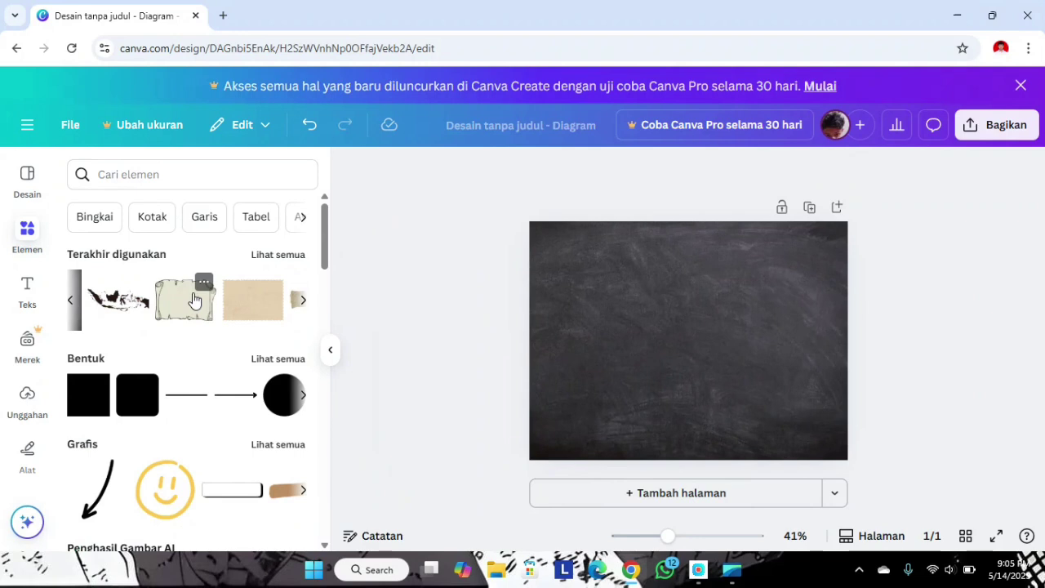
click(195, 301)
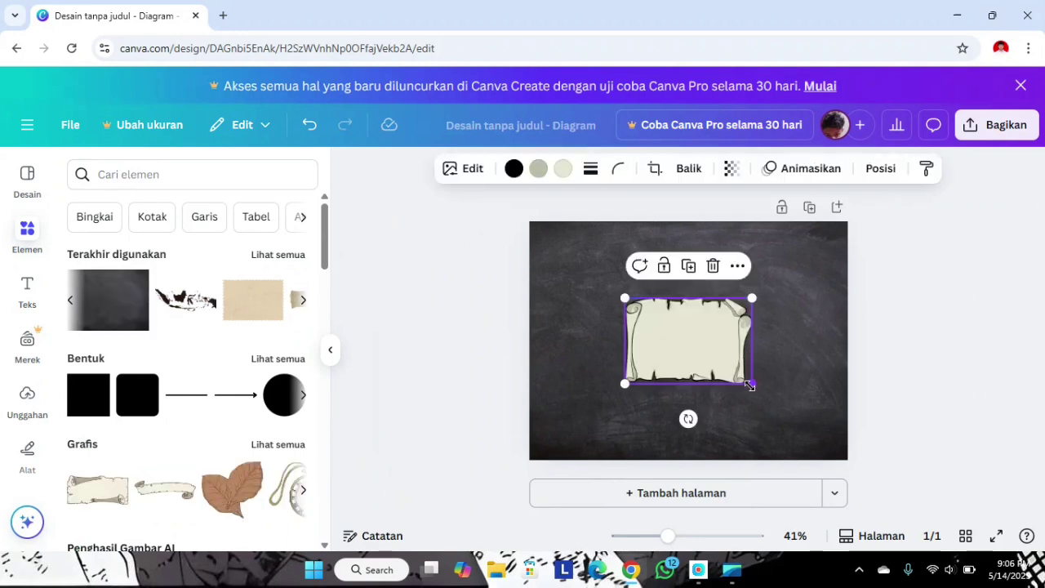
drag(753, 384, 682, 342)
click(688, 326)
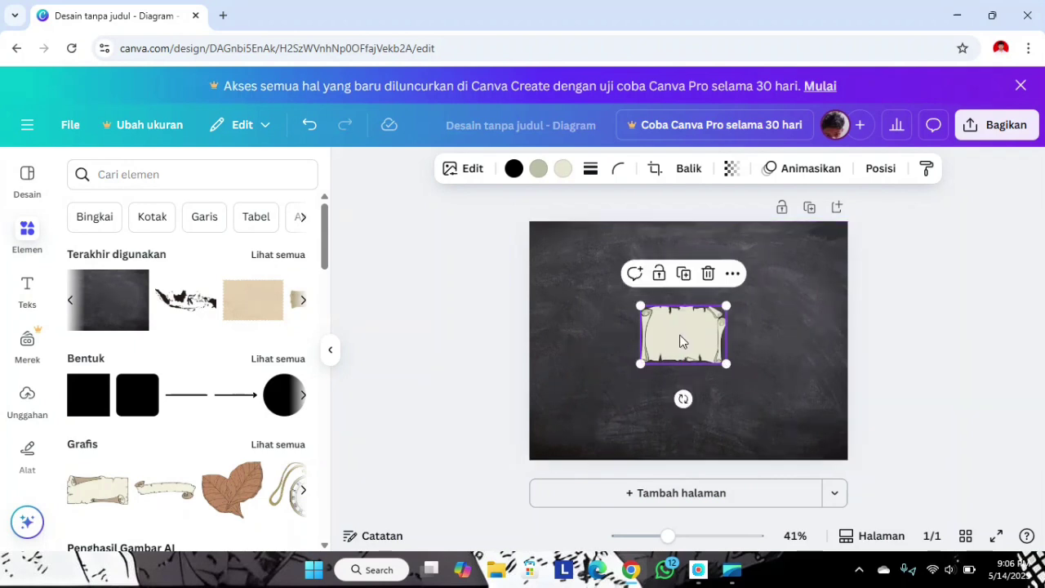
click(452, 378)
click(685, 336)
drag(726, 364, 702, 342)
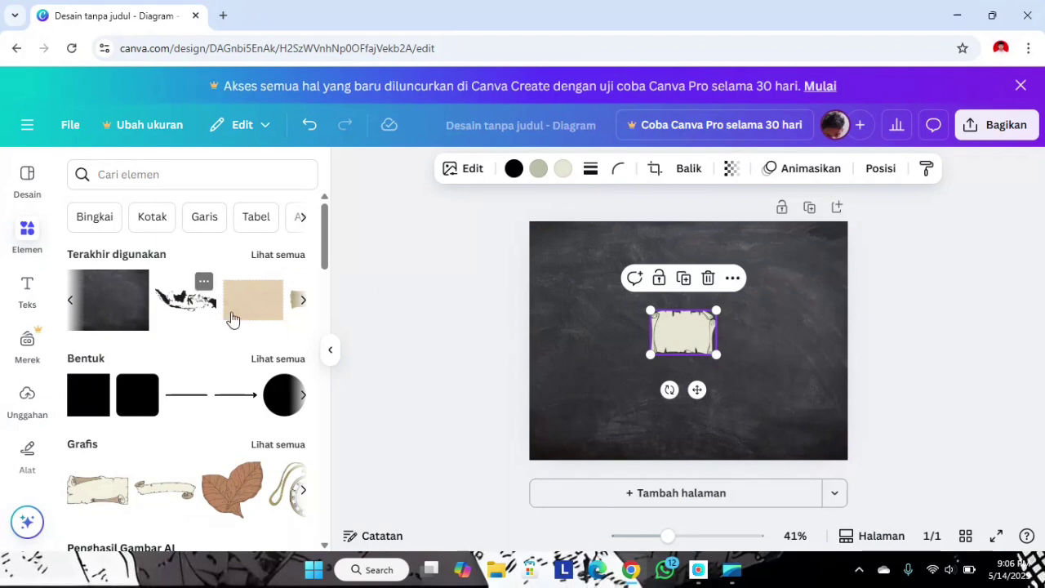
- Add the black Indonesia map graphic and enlarge it to span the full page width across the middle
click(196, 306)
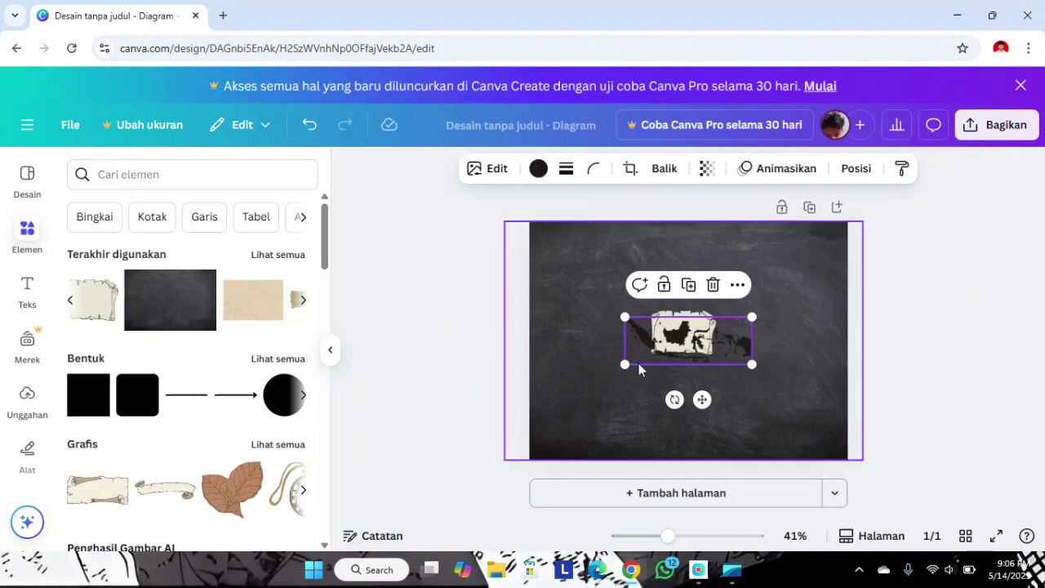
drag(751, 366, 864, 405)
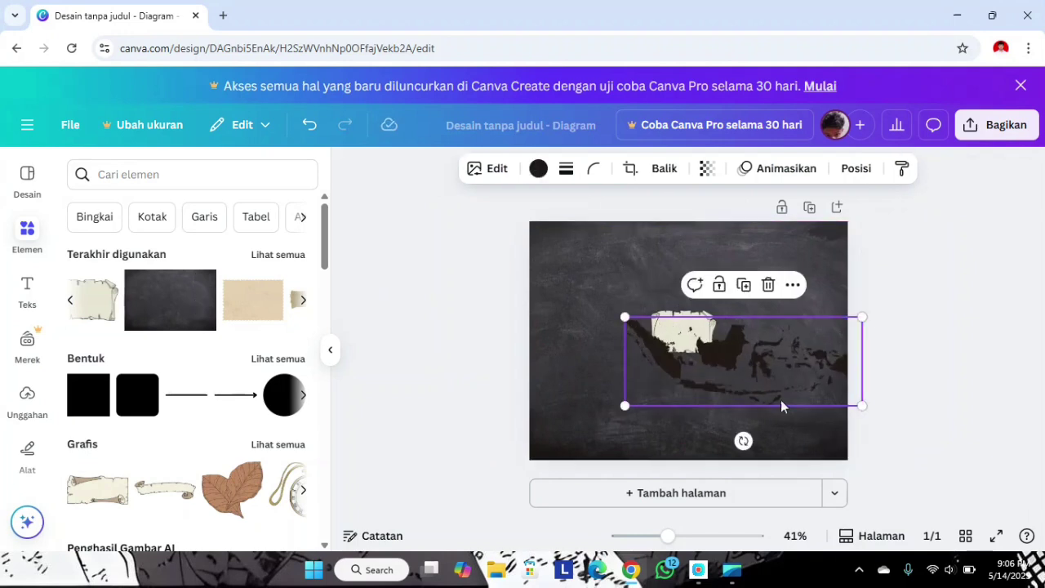
drag(776, 393, 705, 372)
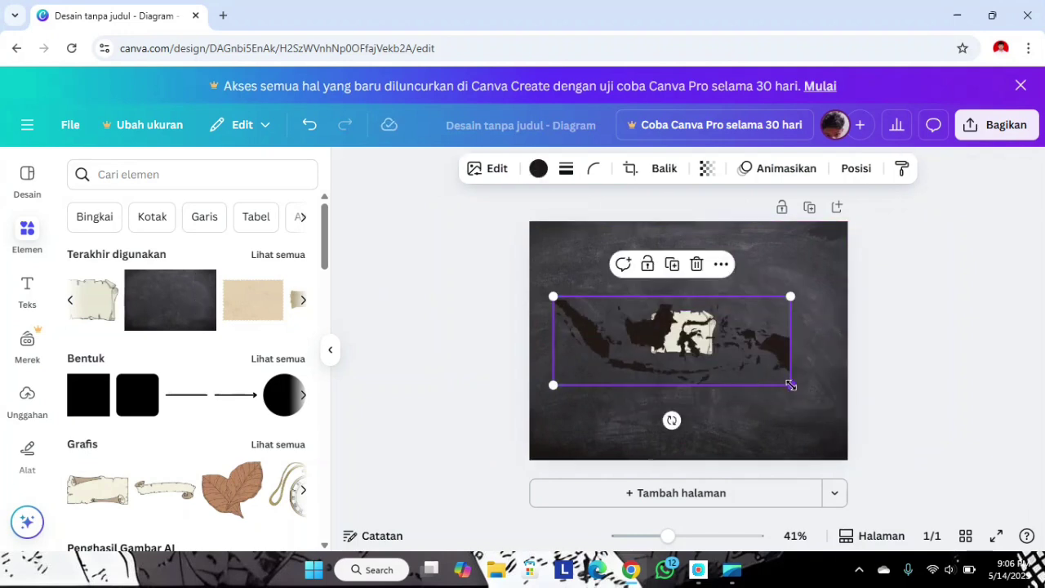
drag(791, 385, 823, 409)
drag(751, 359, 778, 368)
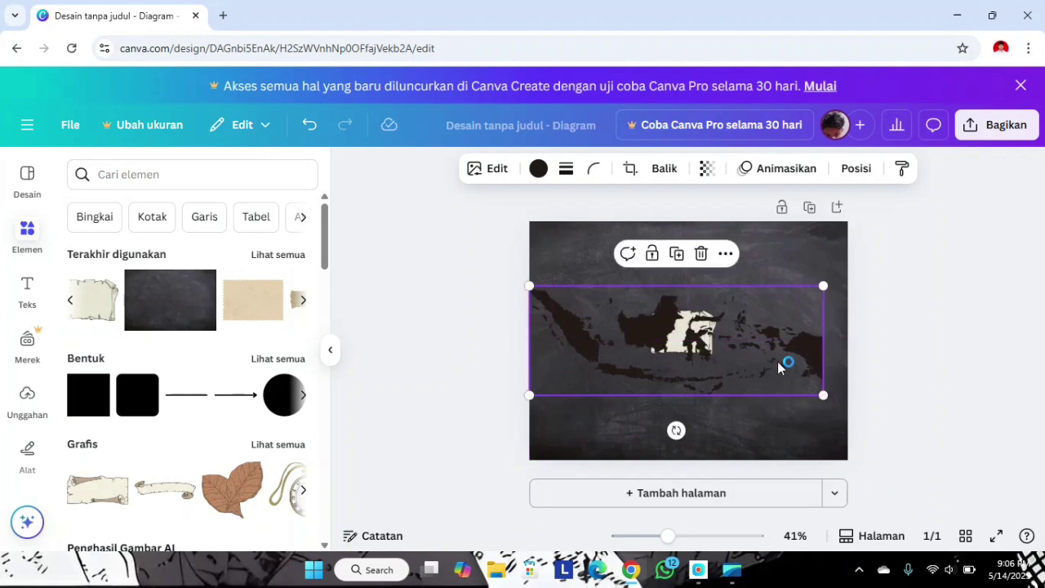
drag(825, 395, 848, 403)
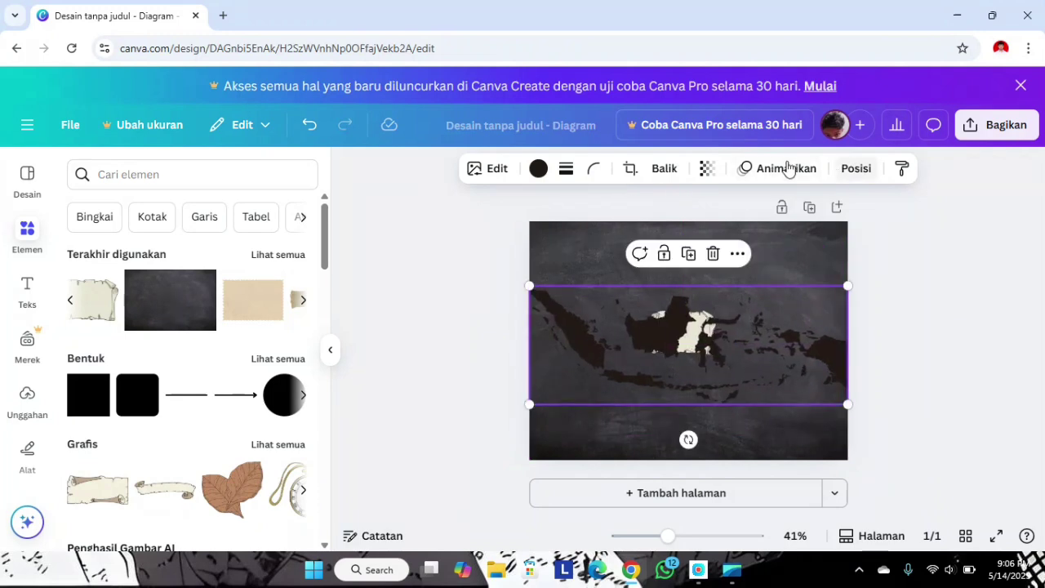
- Recolour the Indonesia map white (#ffffff) and set its transparency to 57
click(539, 169)
click(282, 291)
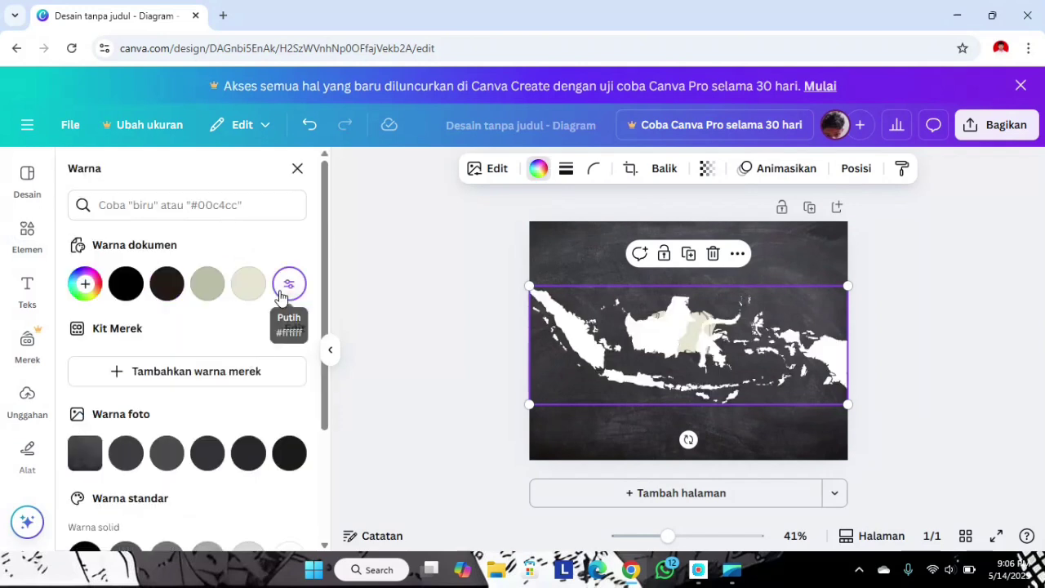
click(708, 169)
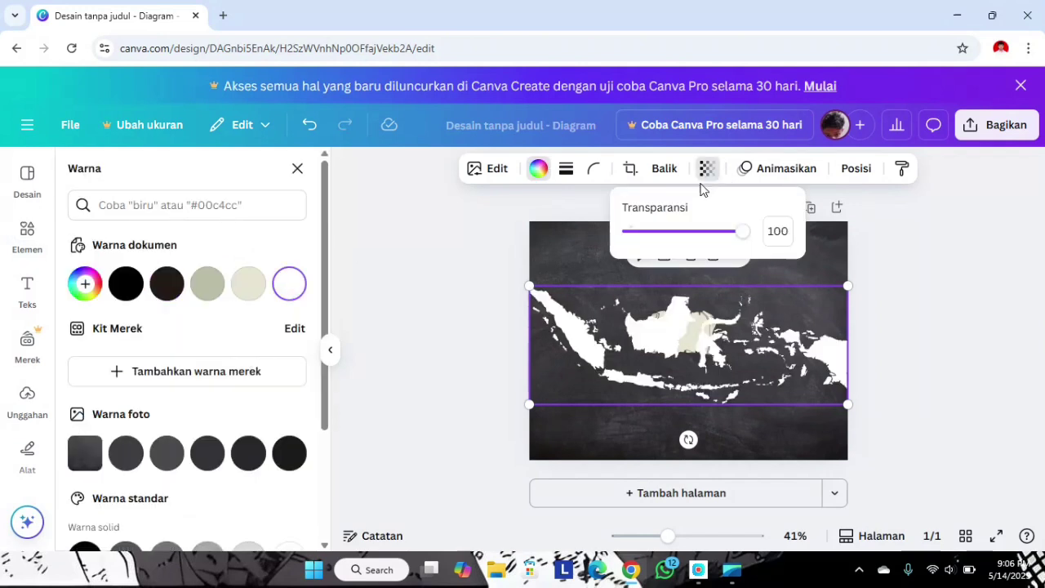
drag(682, 233, 695, 236)
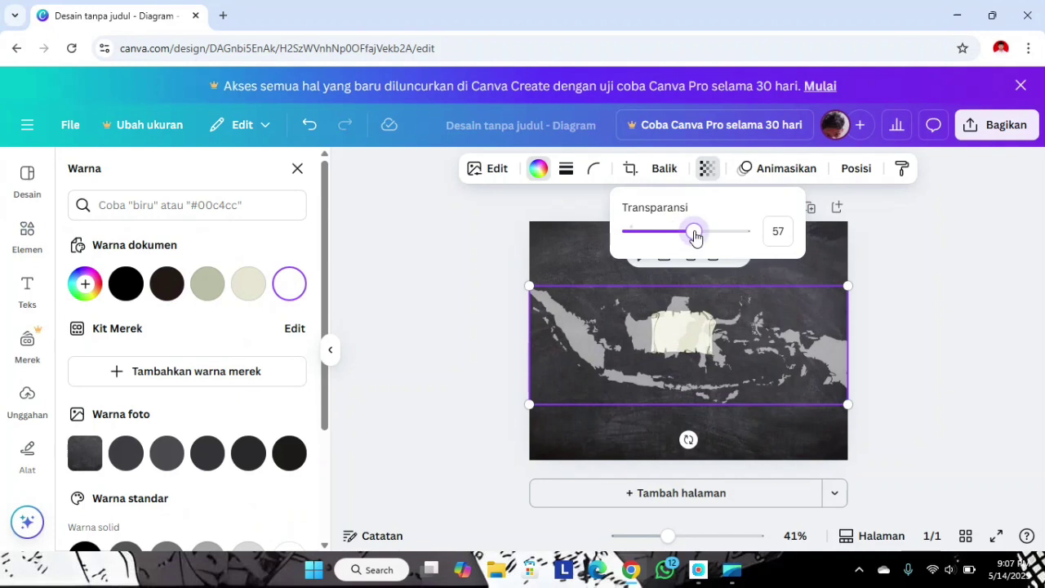
- Send the Indonesia map one layer backward, behind the parchment scroll
click(849, 172)
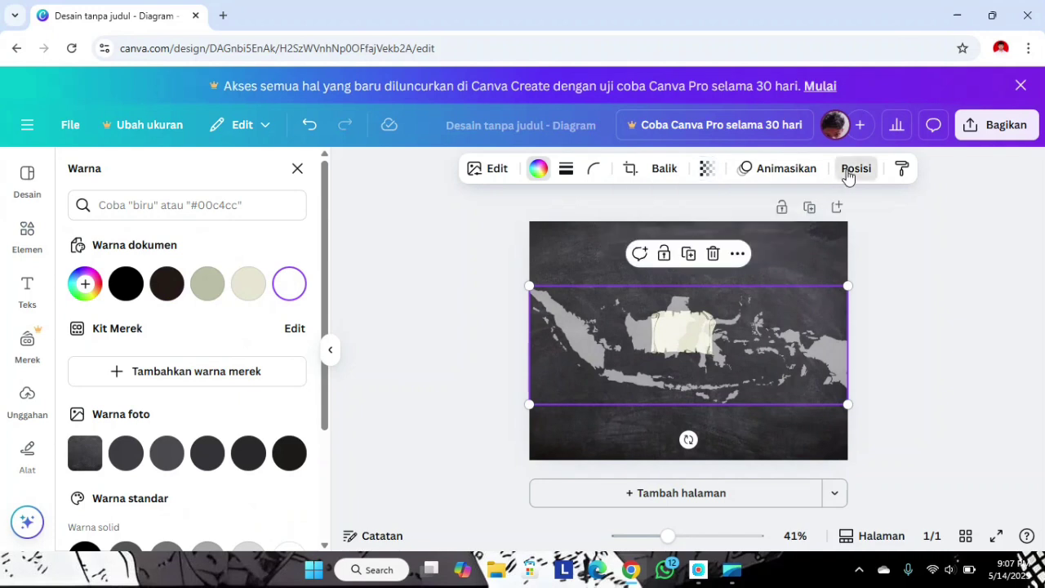
click(738, 253)
mouse_move(799, 428)
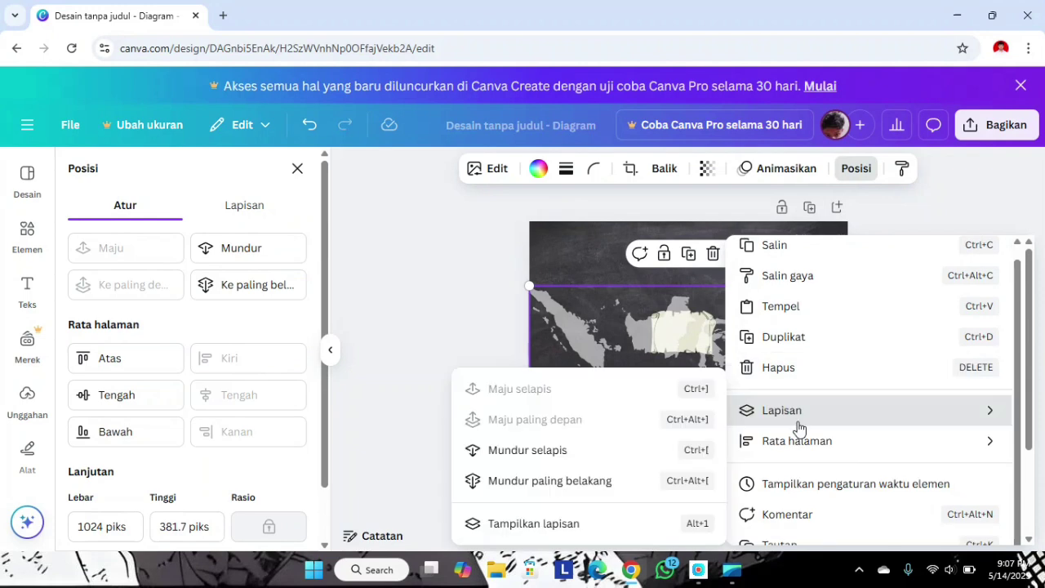
click(616, 451)
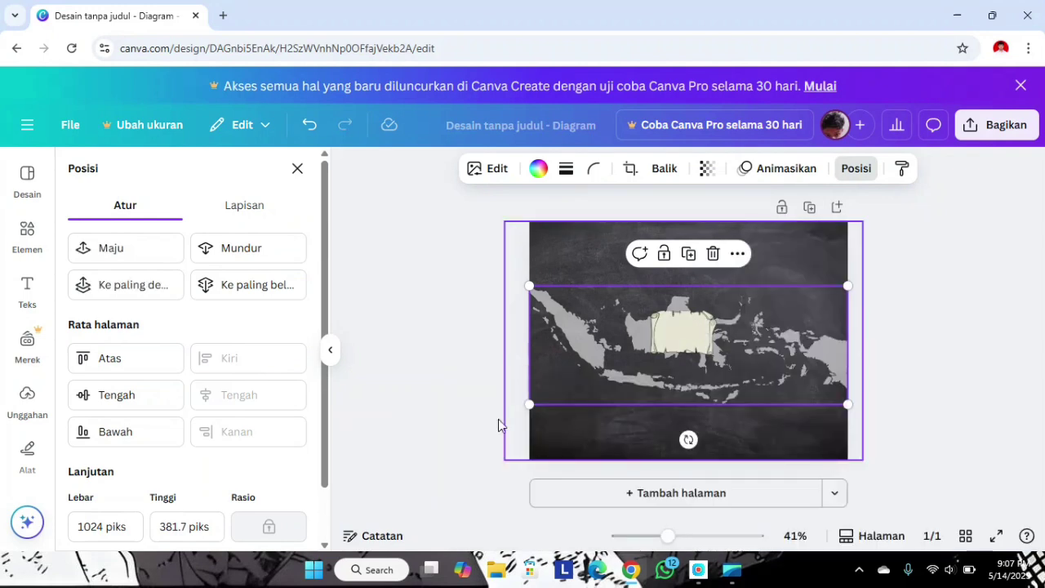
click(374, 398)
click(27, 237)
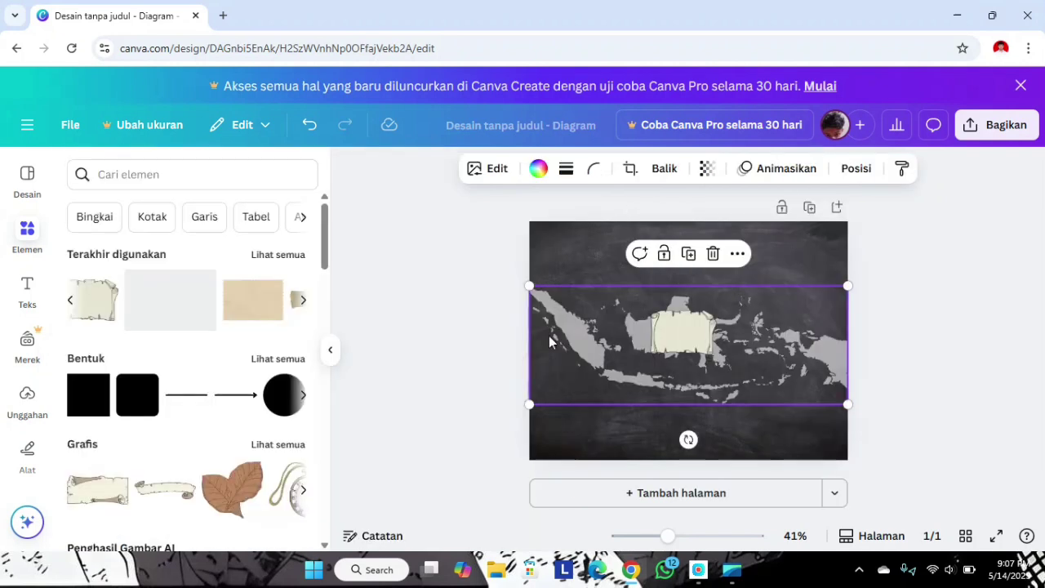
- Slightly enlarge the parchment scroll over the middle of the Indonesia map
click(705, 335)
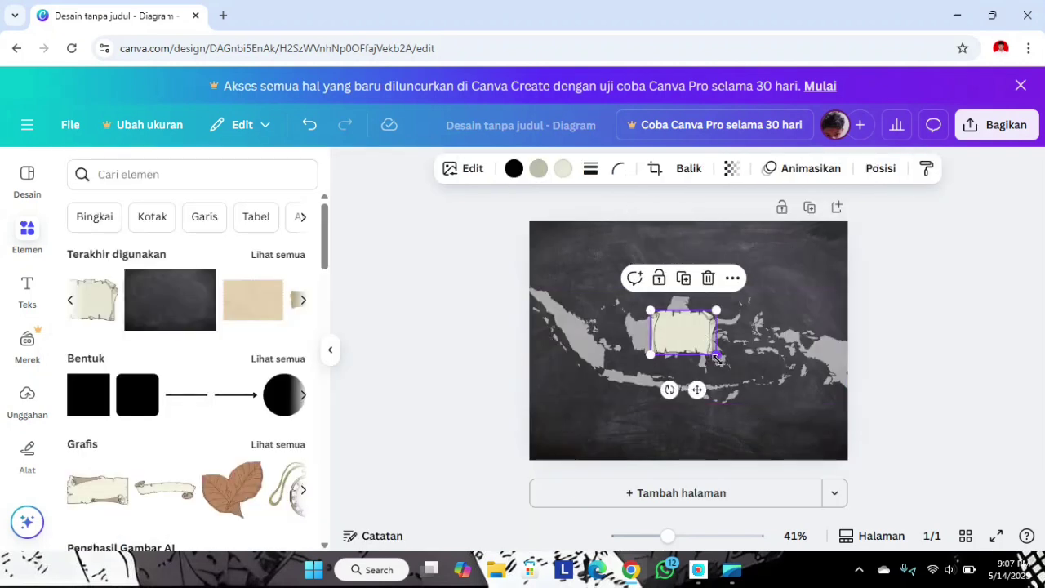
drag(718, 359, 718, 360)
click(455, 346)
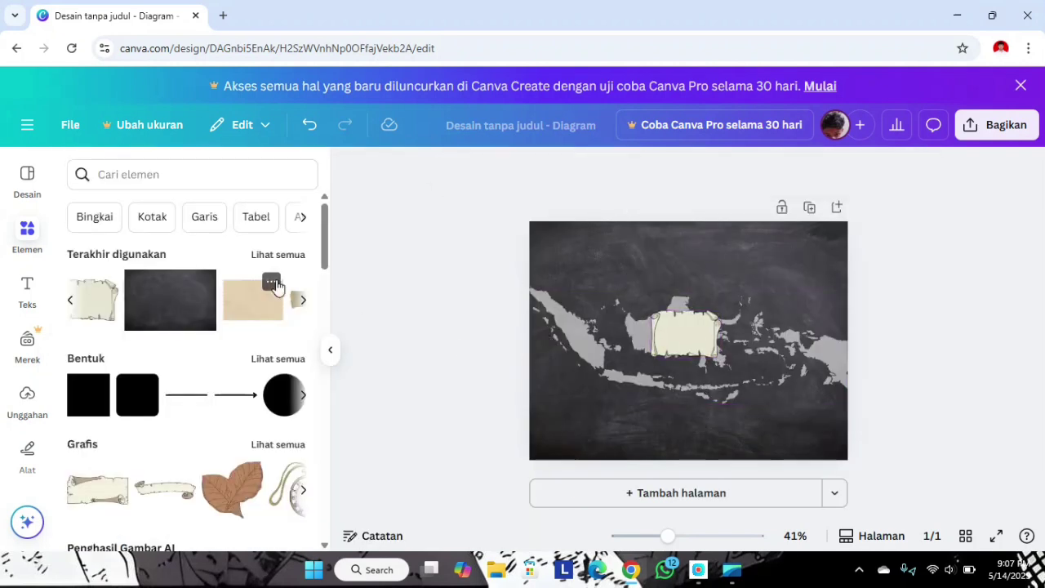
- Add the torn brown paper strip and shrink it to a small label in the page's upper-left area
scroll(280, 294, right, 1)
scroll(280, 294, right, 2)
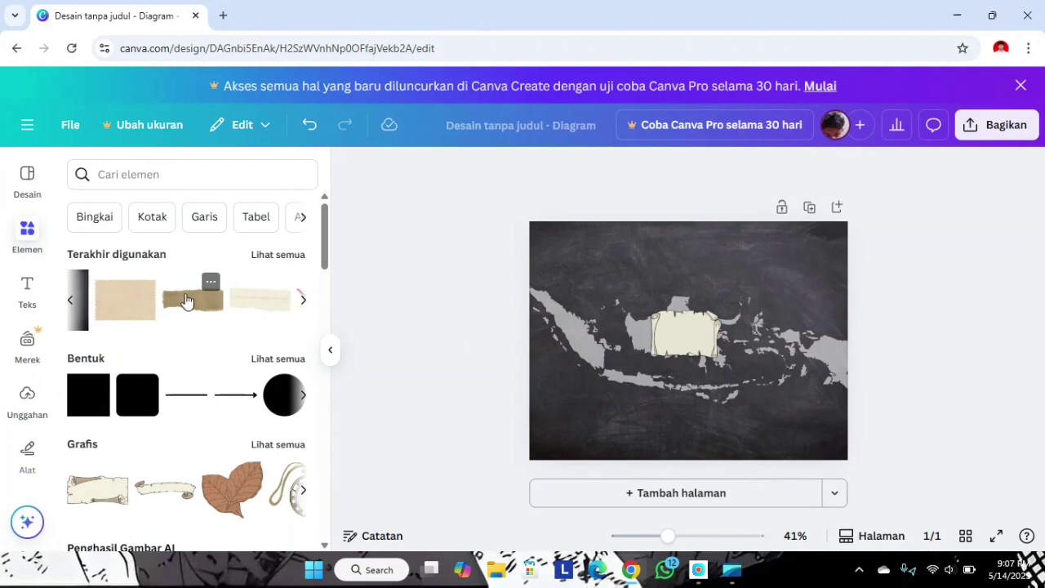
click(187, 302)
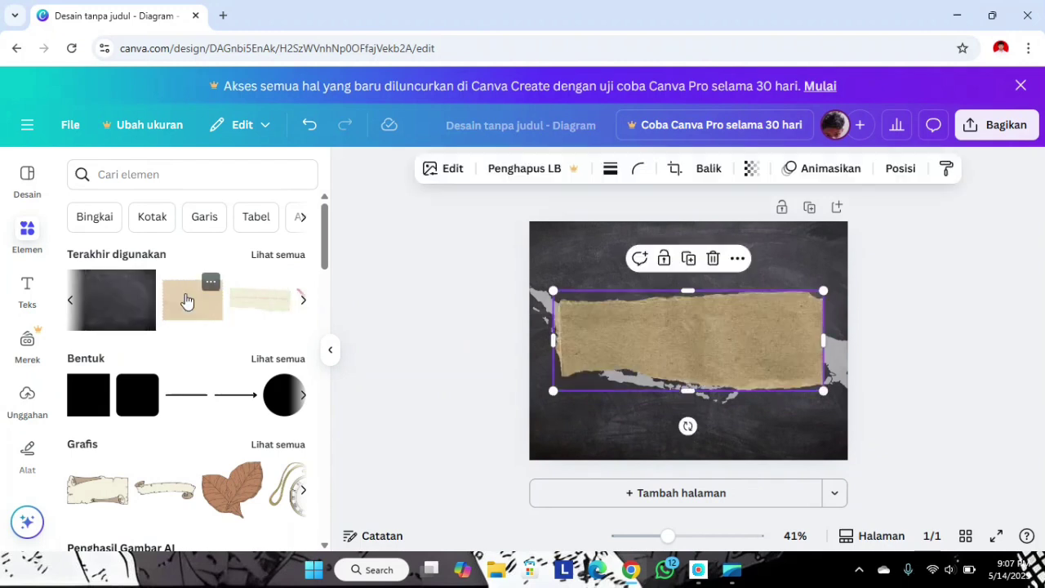
drag(817, 390, 594, 299)
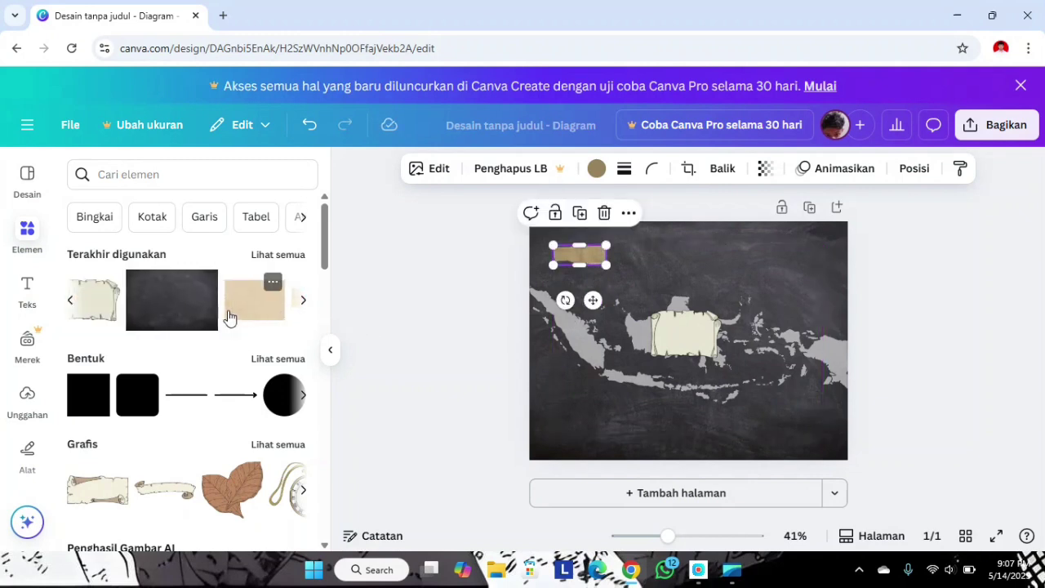
- Place a small beige paper note overlapping the lower edge of the brown strip and send it one layer backward
click(266, 304)
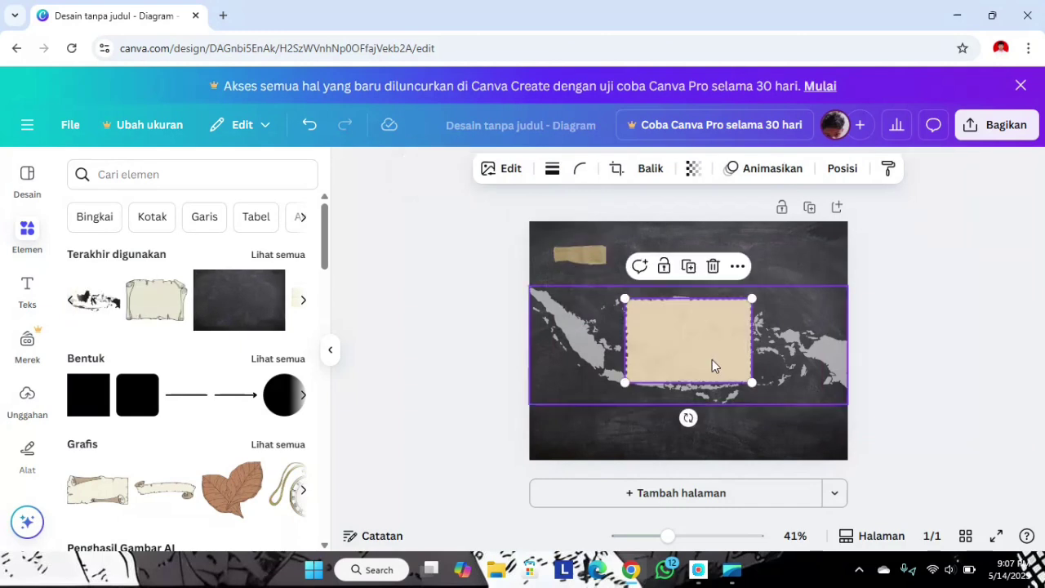
drag(752, 382, 592, 320)
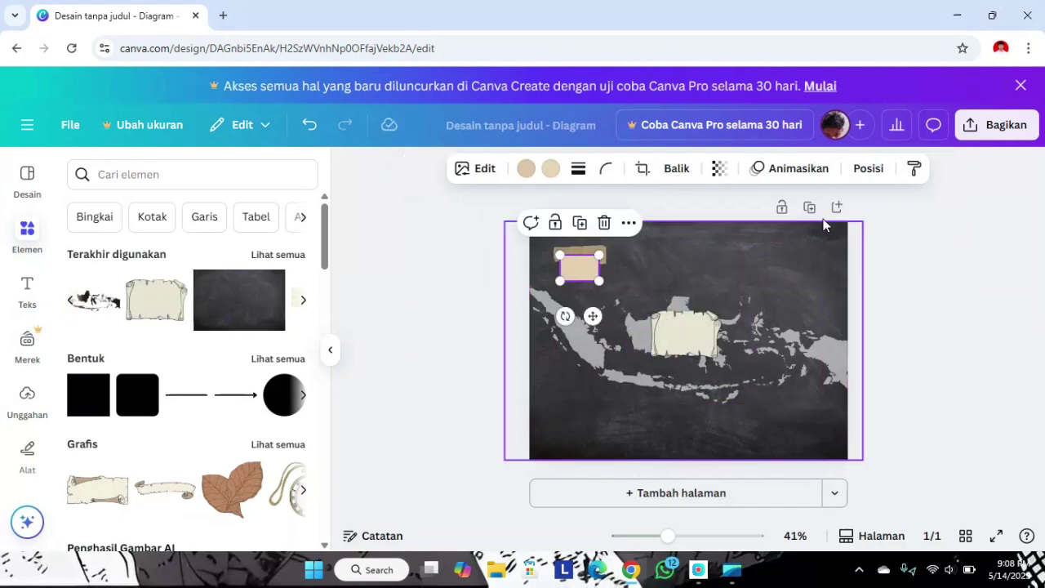
click(866, 170)
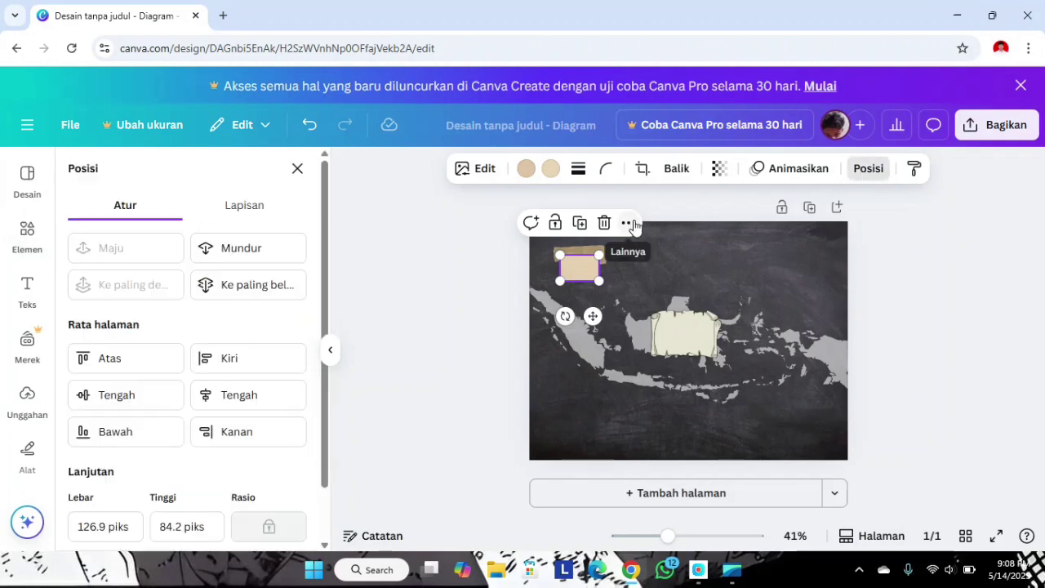
click(289, 252)
click(400, 393)
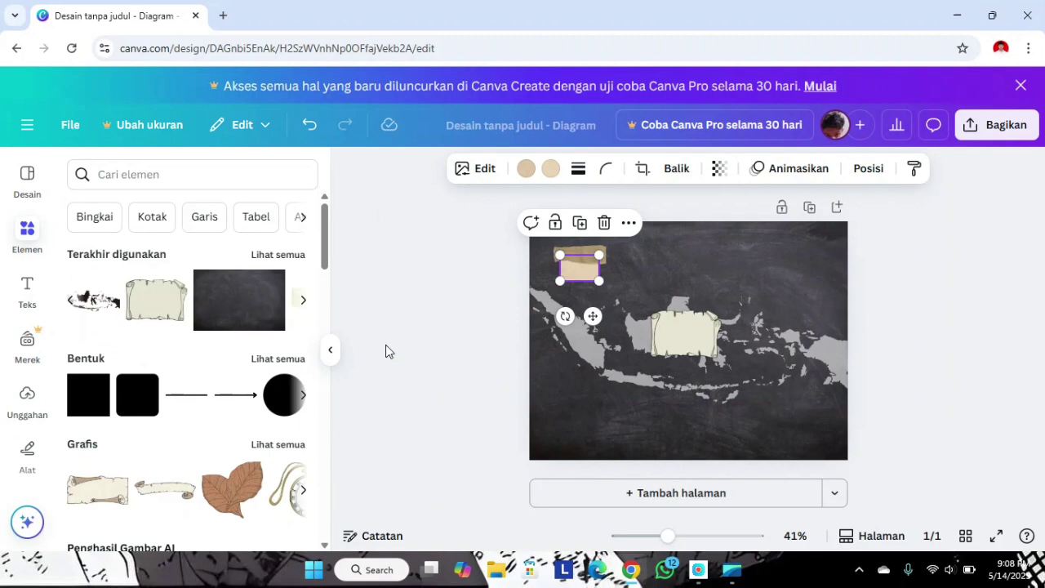
- Duplicate the small beige paper note under the brown strip to make six copies
click(324, 349)
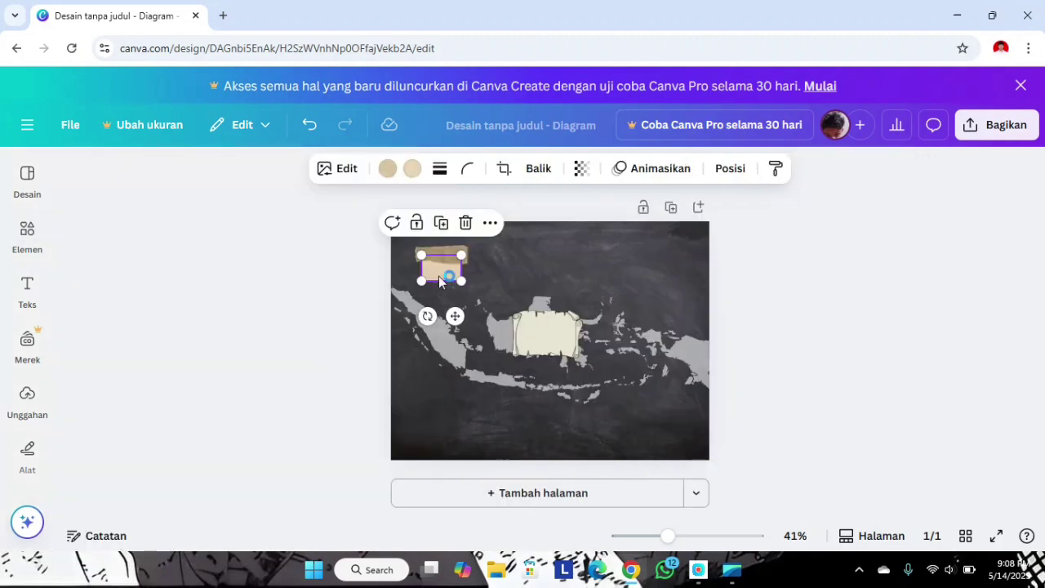
click(442, 223)
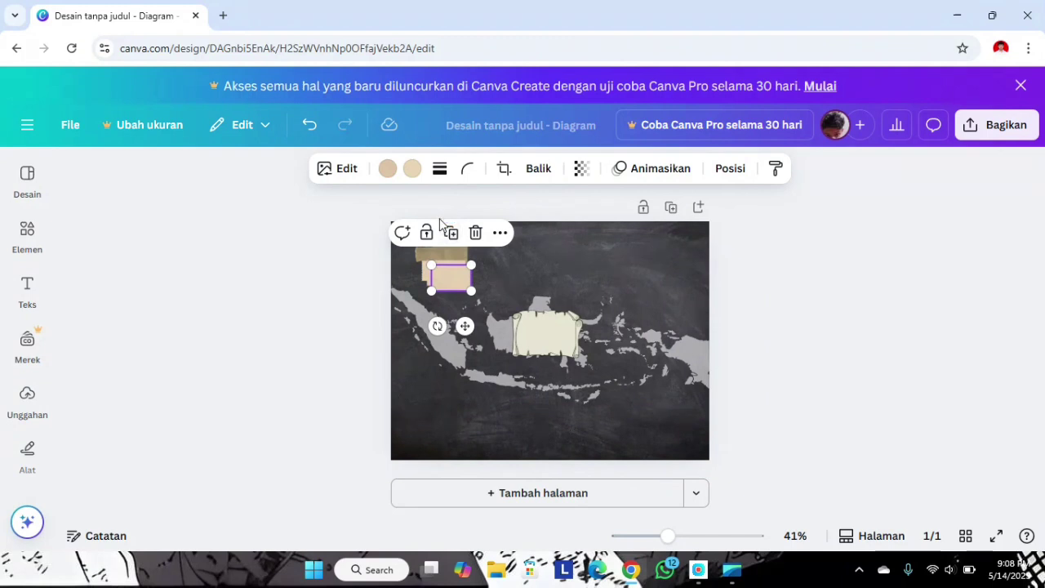
click(450, 234)
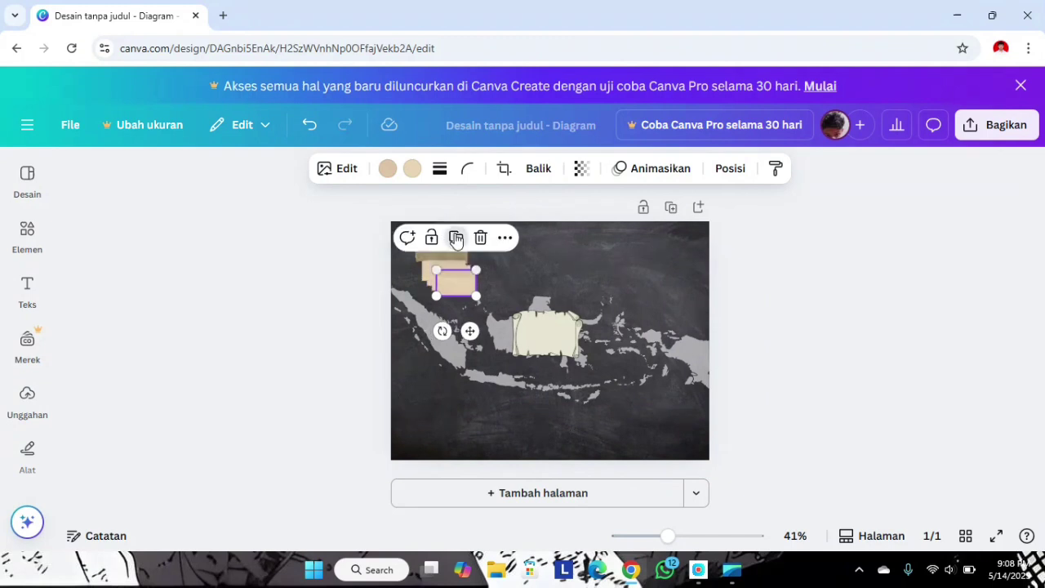
click(456, 238)
click(467, 250)
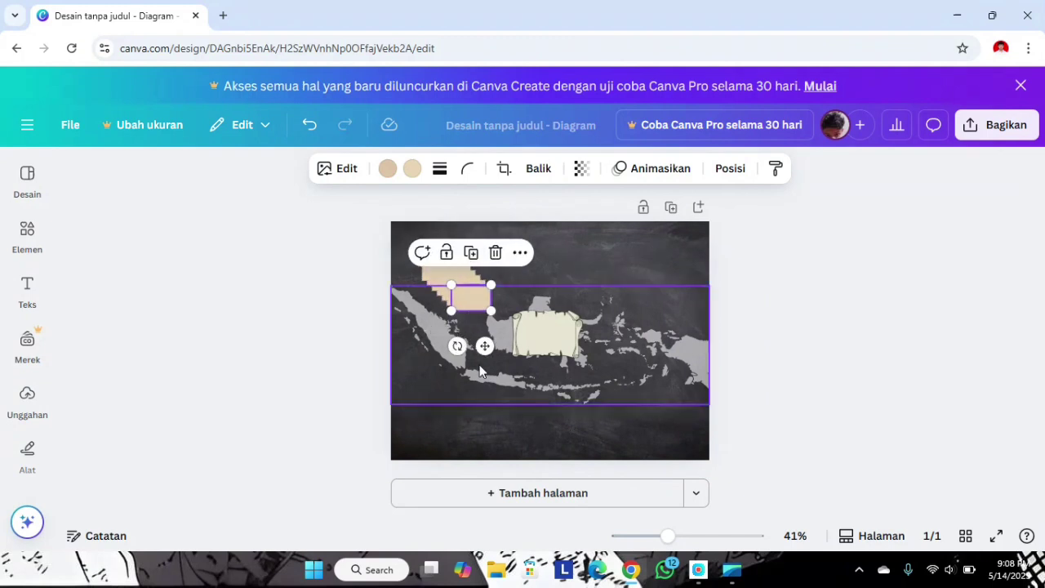
- Place two of the beige note copies side by side along the page's lower edge, below the Indonesia map
drag(484, 346, 669, 474)
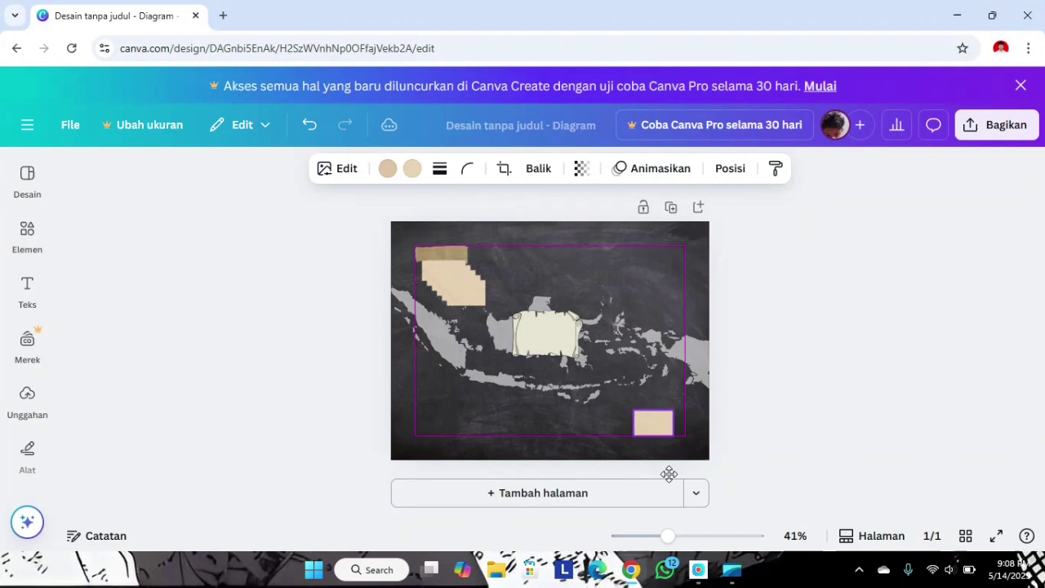
click(476, 299)
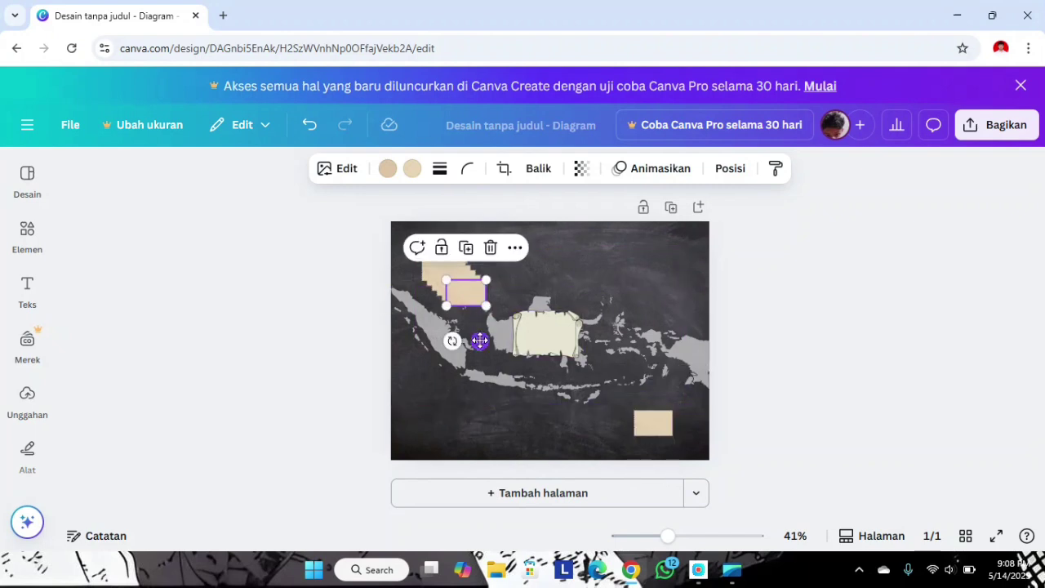
drag(480, 340, 507, 471)
click(650, 427)
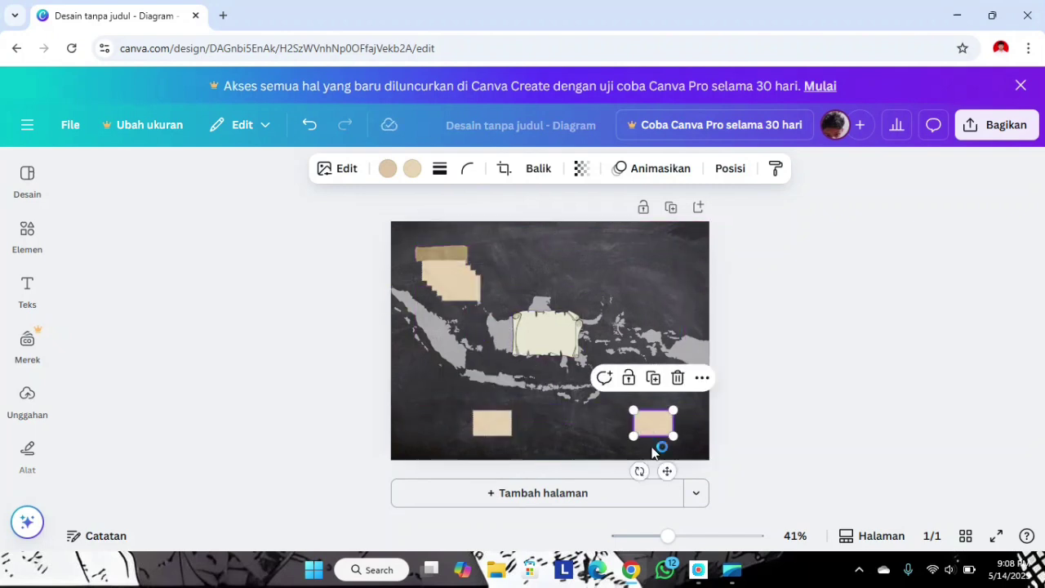
drag(668, 471, 605, 471)
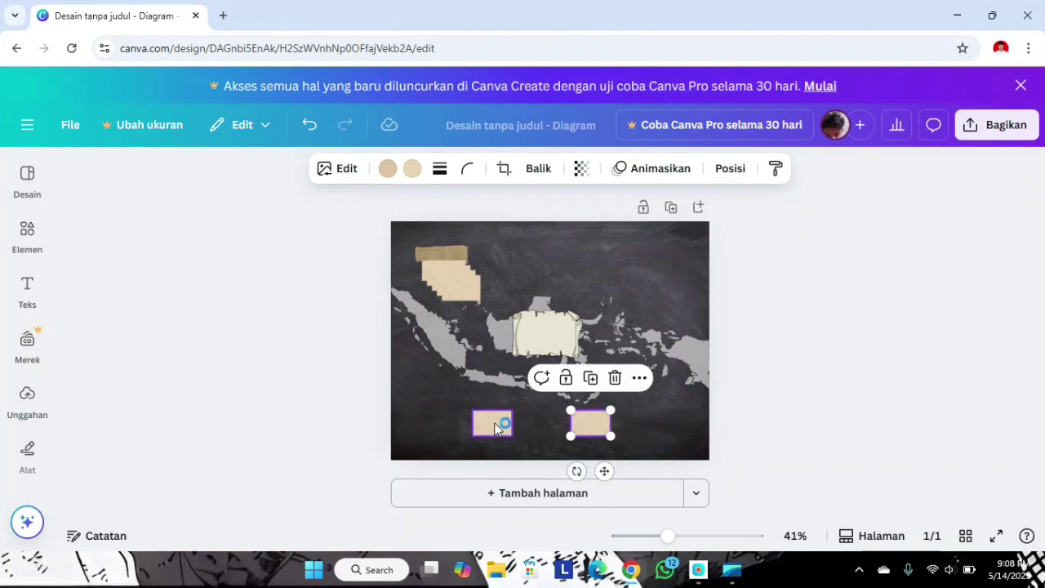
click(493, 423)
drag(506, 469, 520, 470)
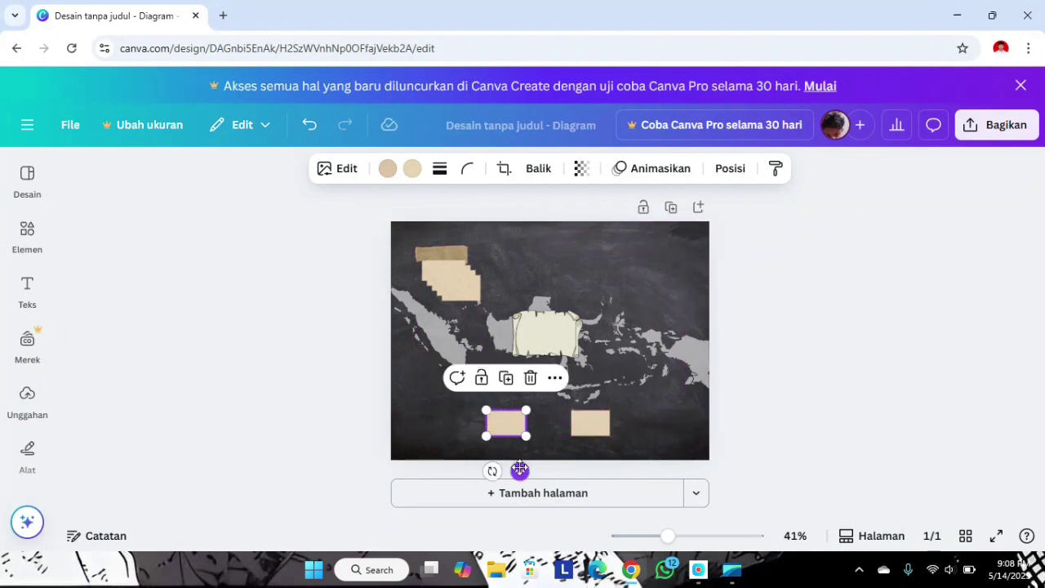
- Place two more beige note copies level with each other at the lower-right and lower-left sides of the map
click(462, 288)
drag(476, 336, 682, 430)
click(448, 274)
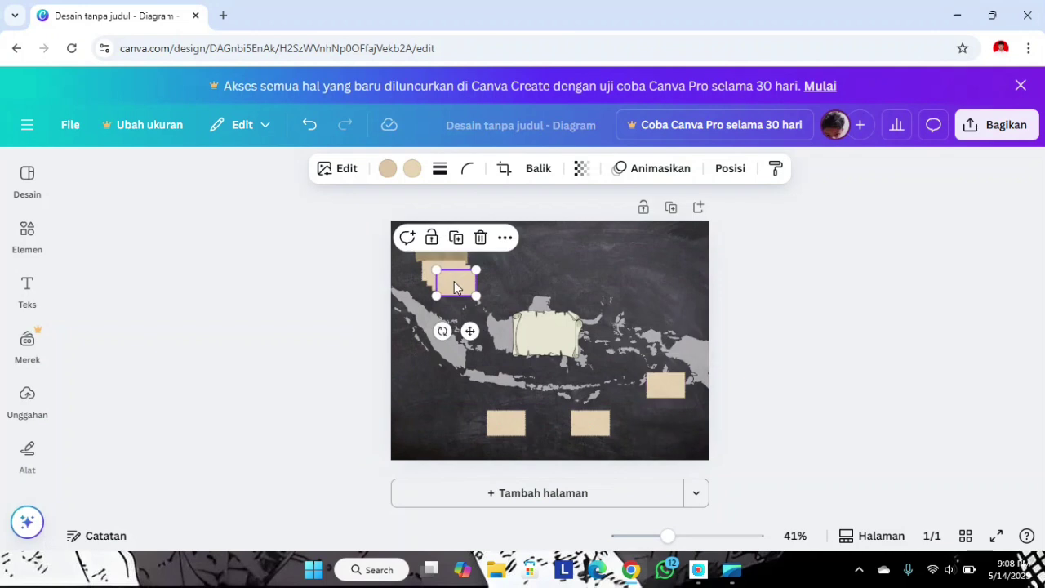
drag(472, 330, 455, 428)
- Place the last two beige note copies level with each other at the upper-right and upper-left sides of the map
click(449, 276)
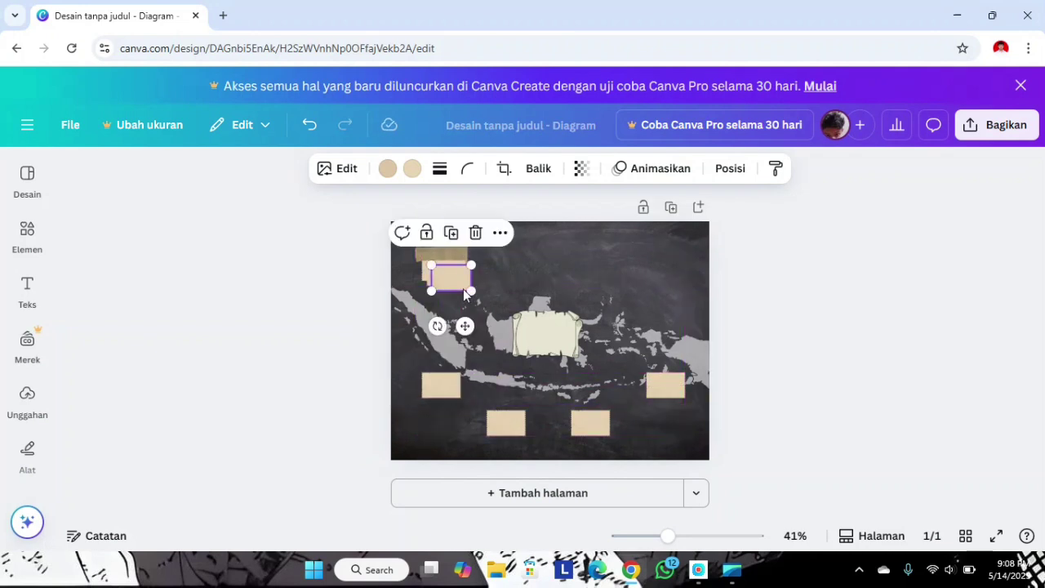
drag(465, 325, 675, 369)
click(466, 281)
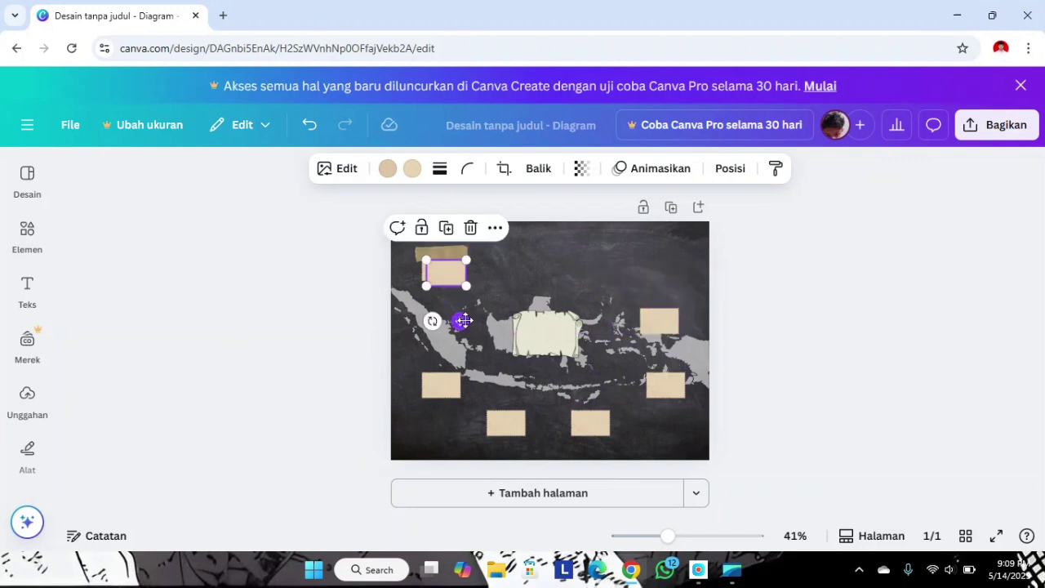
drag(460, 321, 455, 358)
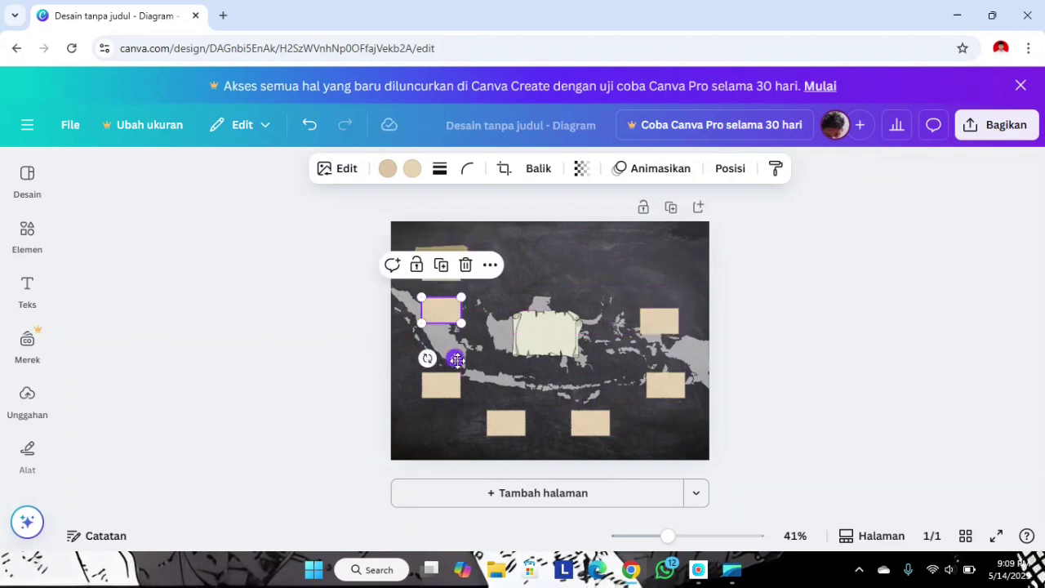
click(662, 327)
drag(675, 368, 674, 365)
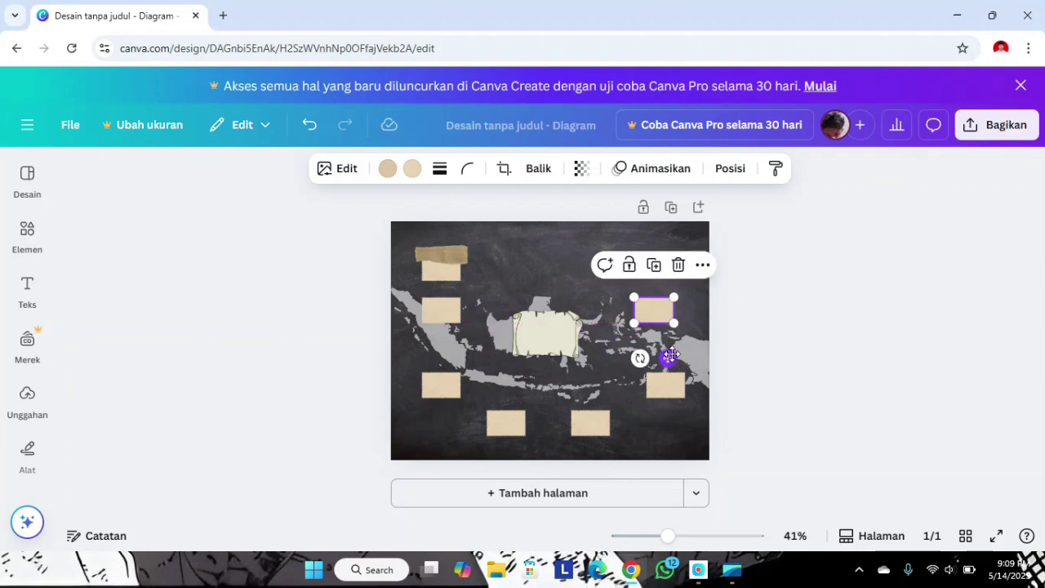
- Move the original beige note to the top centre above the parchment scroll and lay the brown strip over its upper edge
click(458, 278)
drag(454, 324, 559, 318)
click(445, 255)
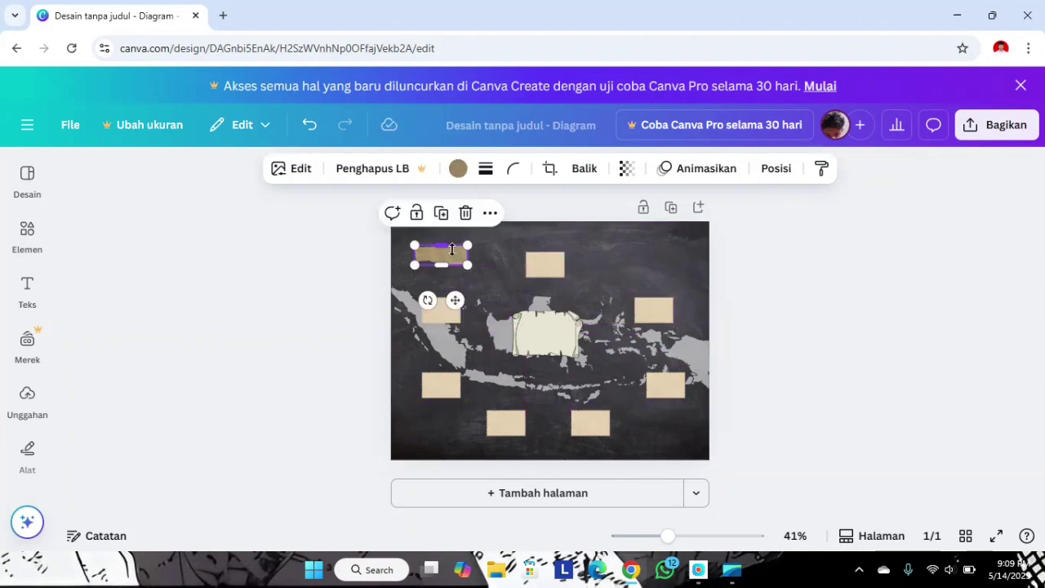
drag(456, 300, 560, 297)
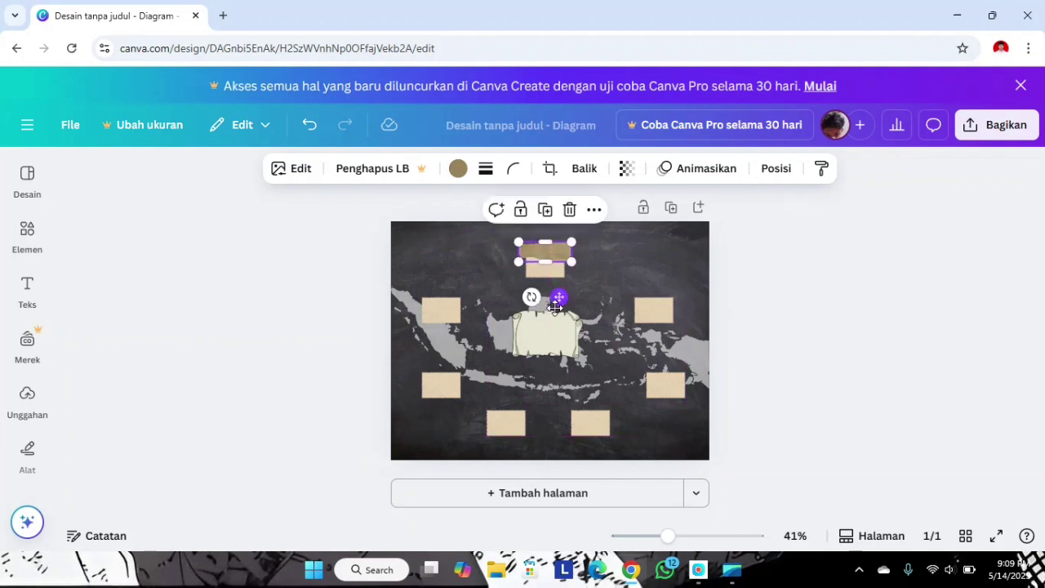
click(446, 408)
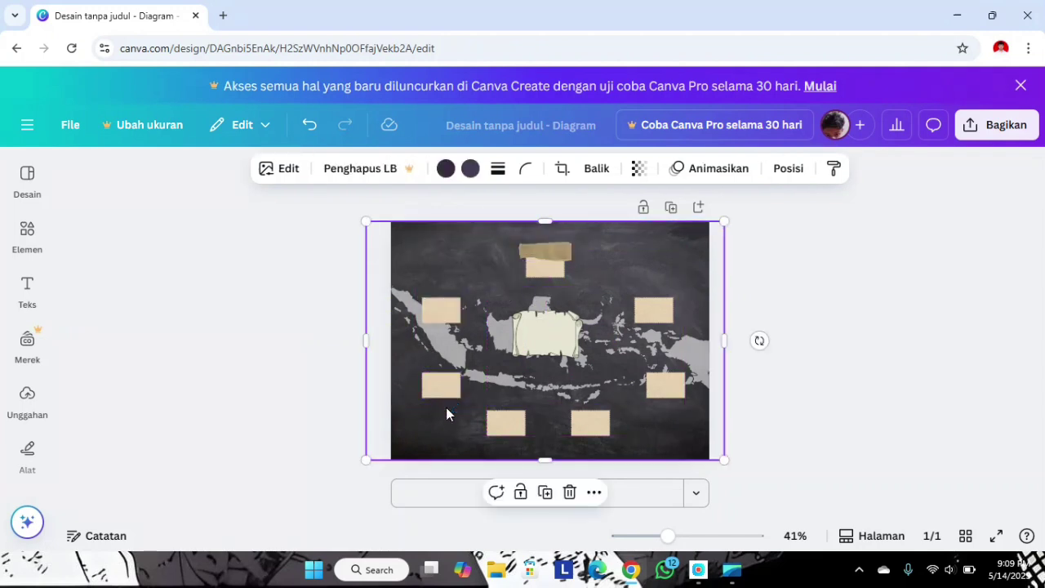
- Duplicate the brown paper strip at the top centre to make six copies
click(530, 260)
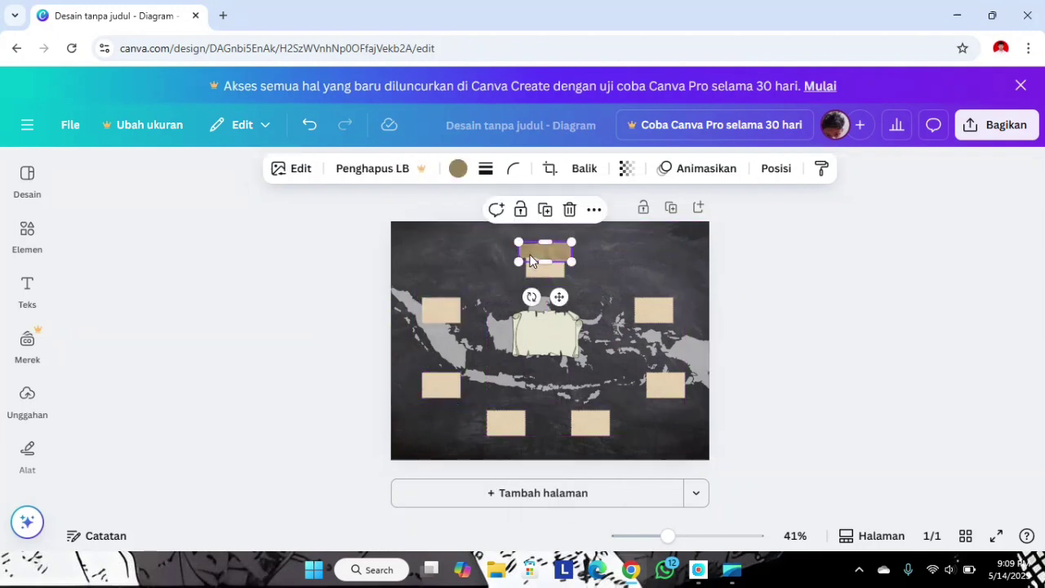
click(545, 214)
click(549, 216)
click(554, 220)
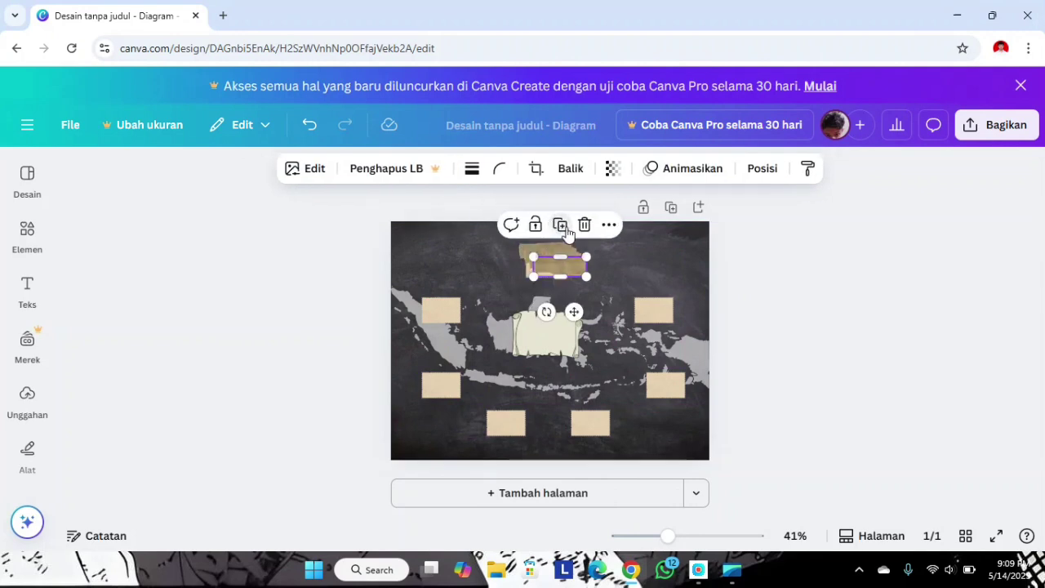
click(560, 225)
click(572, 236)
click(571, 236)
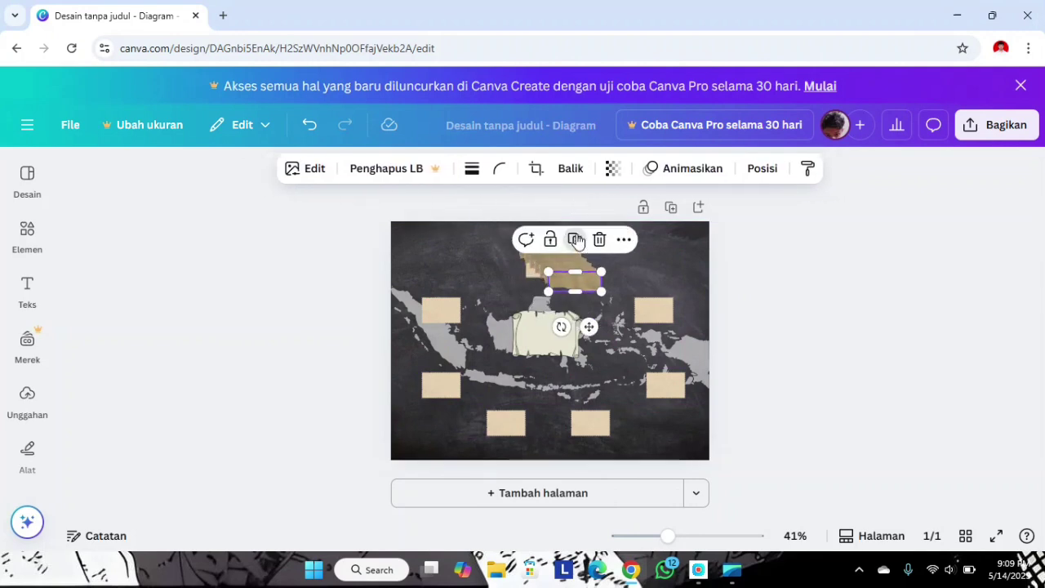
- Lay brown strip copies over the upper edges of the three beige notes on the right half of the page
drag(589, 326, 606, 453)
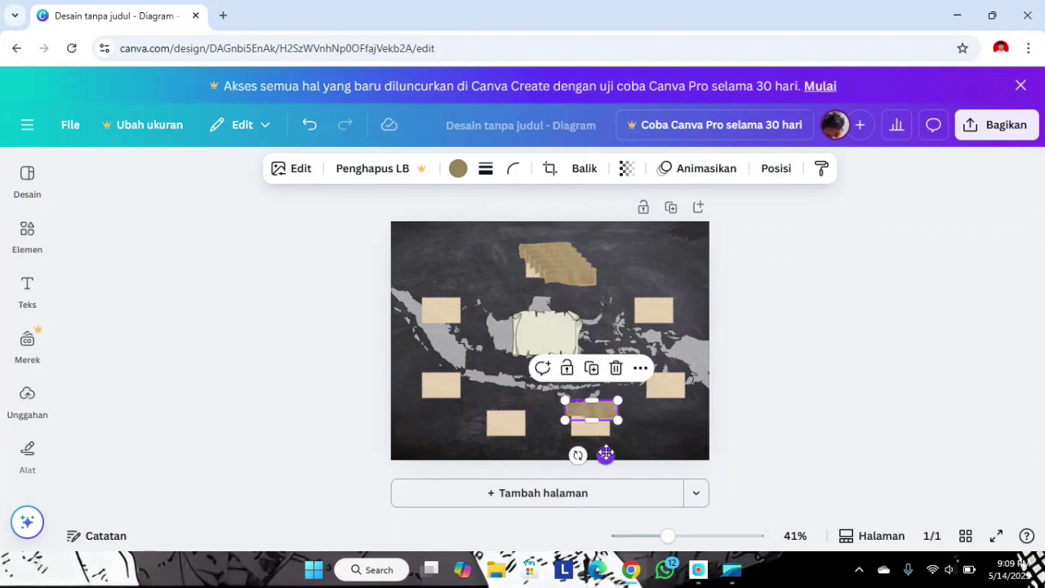
click(572, 276)
drag(586, 324, 669, 350)
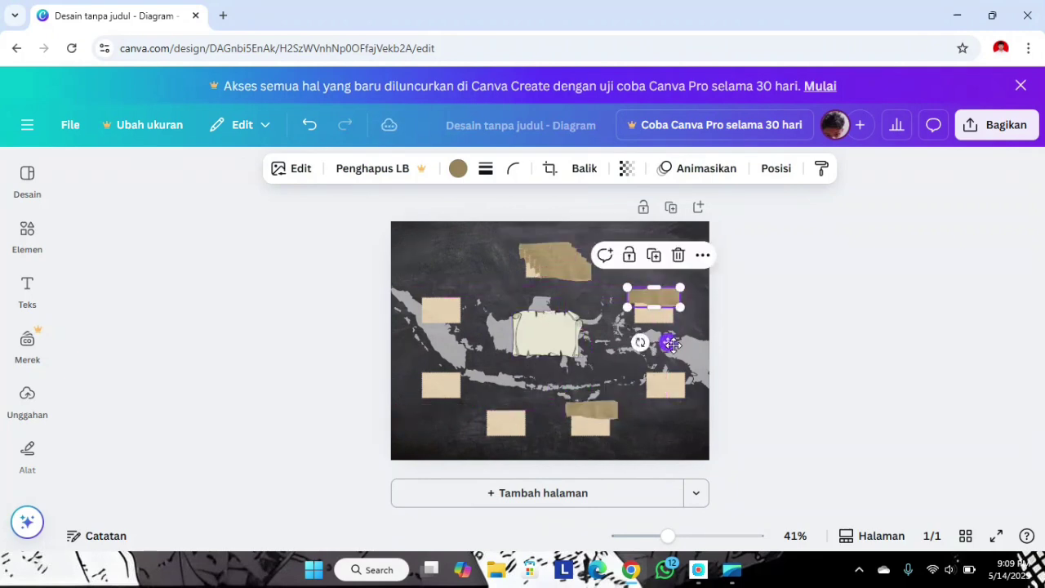
click(566, 272)
drag(588, 315, 681, 421)
- Lay the remaining brown strip copies over the upper edges of the three beige notes on the left half of the page
click(554, 243)
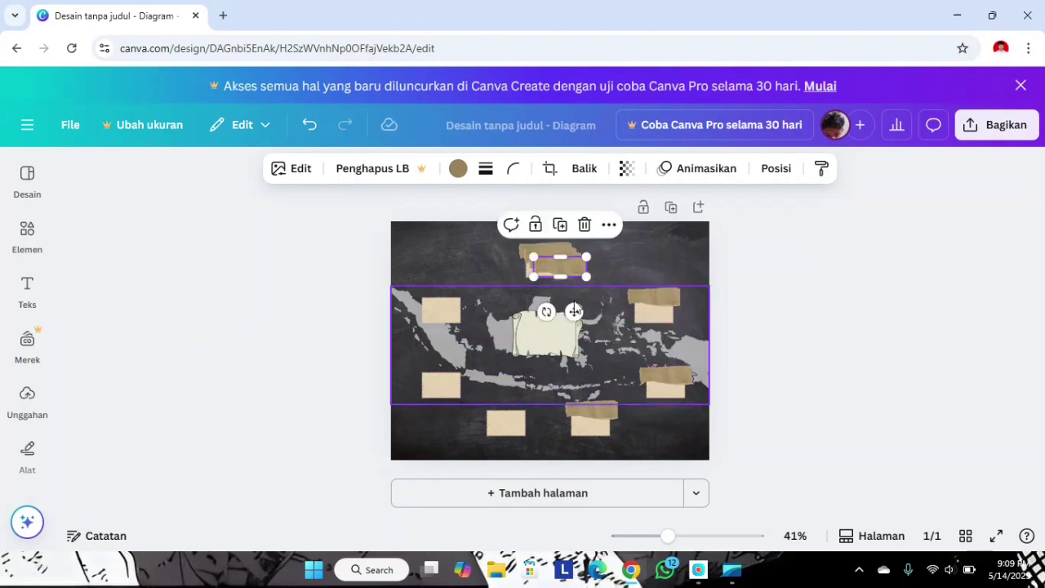
drag(575, 310, 440, 409)
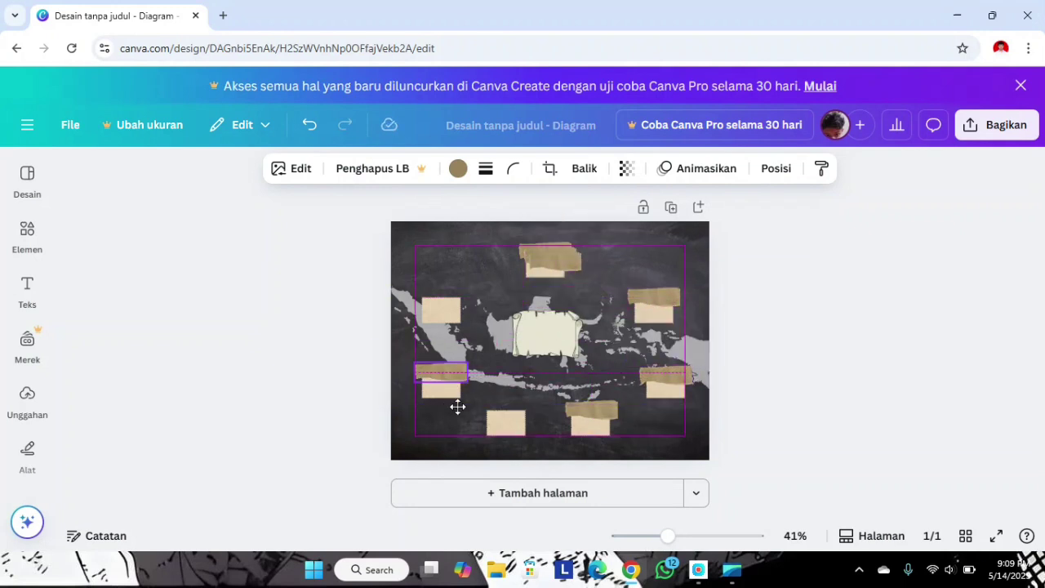
click(554, 259)
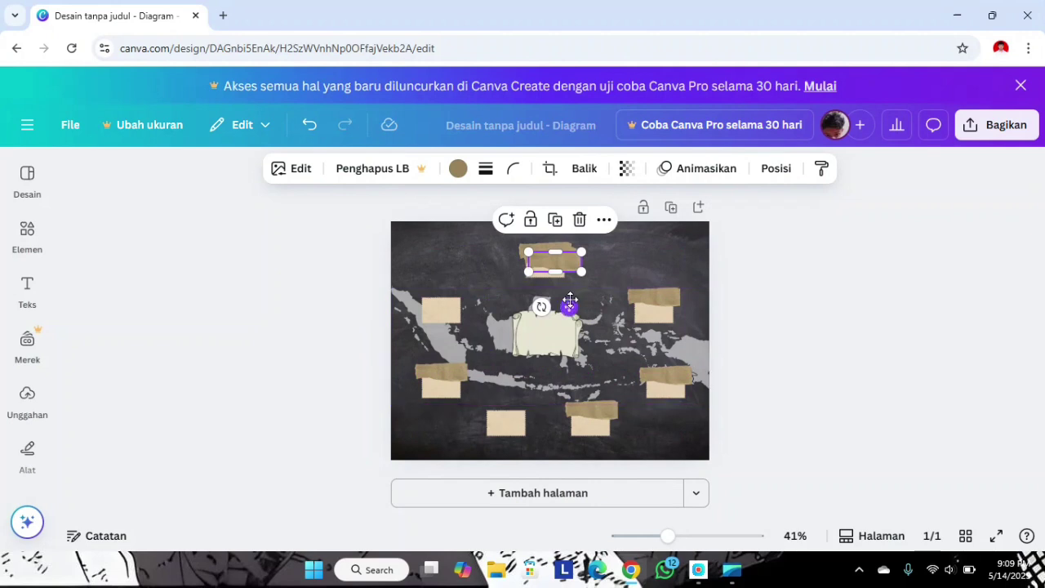
drag(564, 301, 517, 455)
click(547, 270)
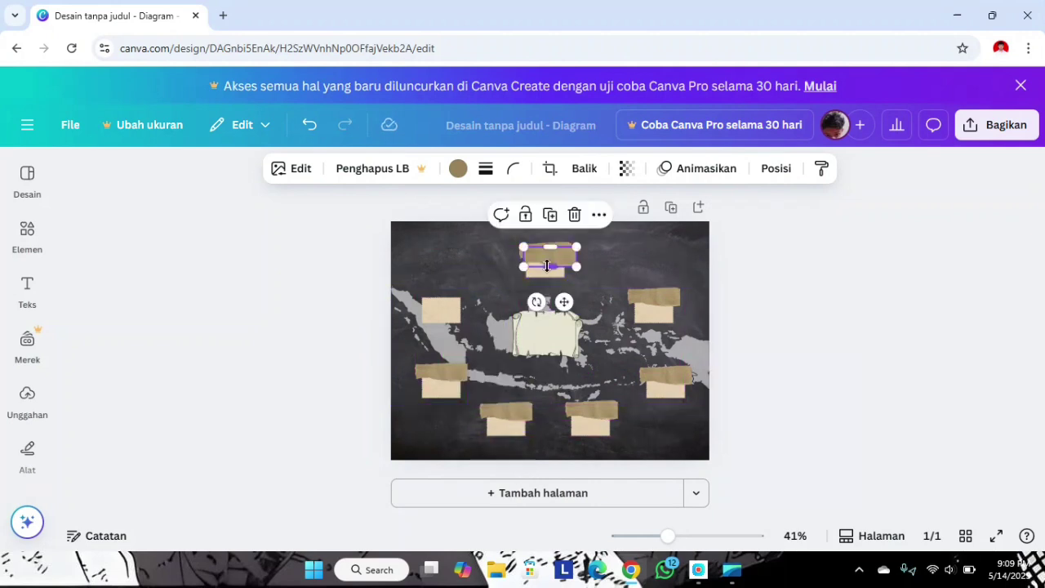
drag(562, 301, 454, 344)
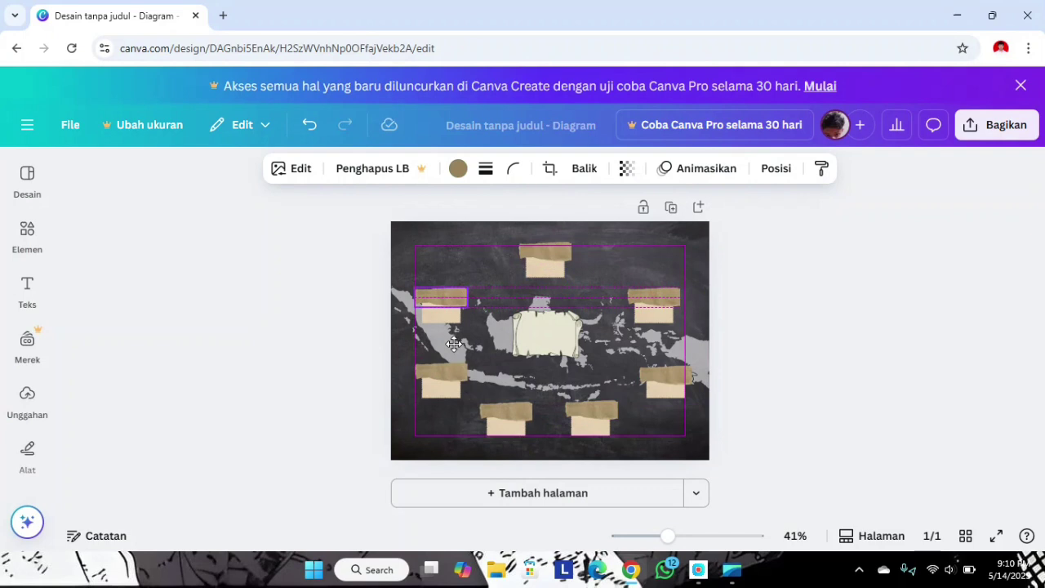
click(313, 337)
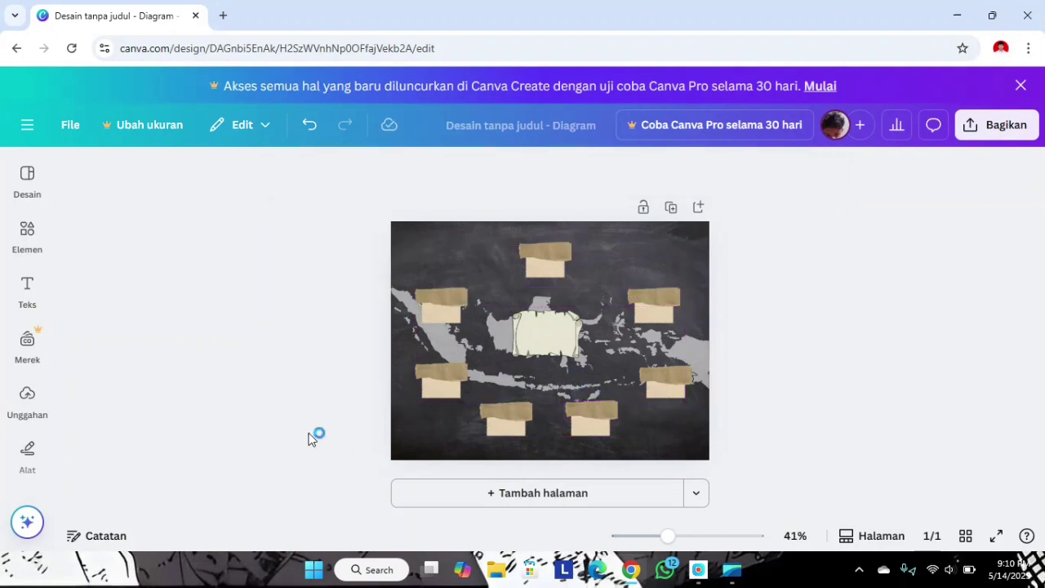
- Add the heading "SEJARAH INDONESIA" and narrow its text box so that it wraps onto two lines
click(39, 294)
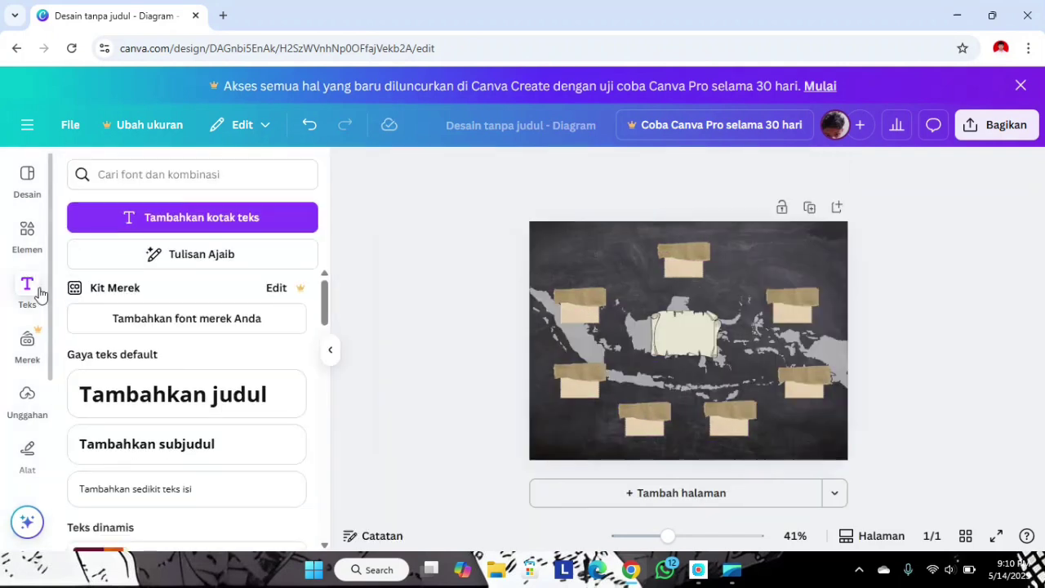
click(181, 389)
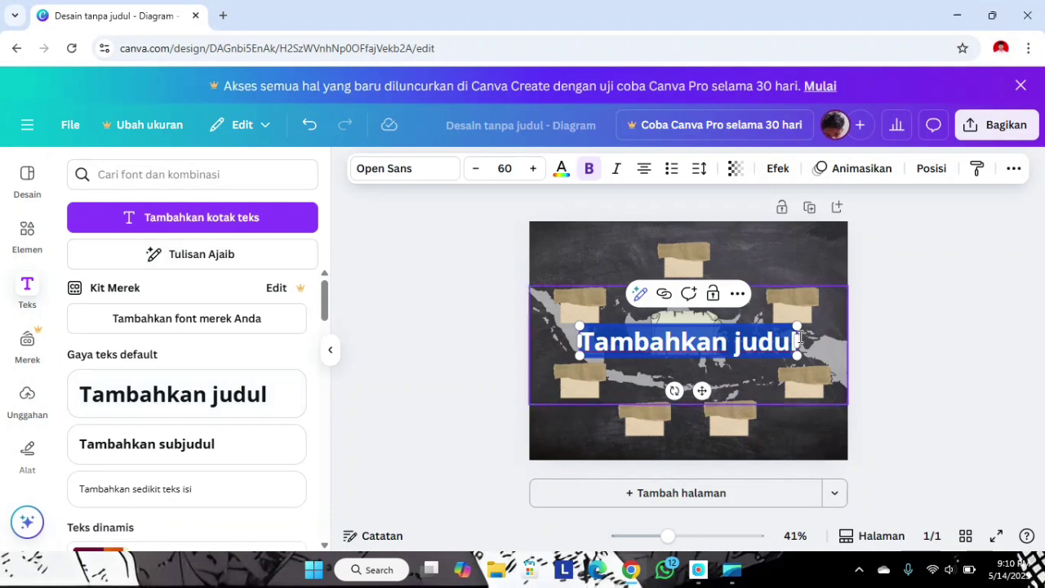
key(Caps_Lock)
text(SEJARH)
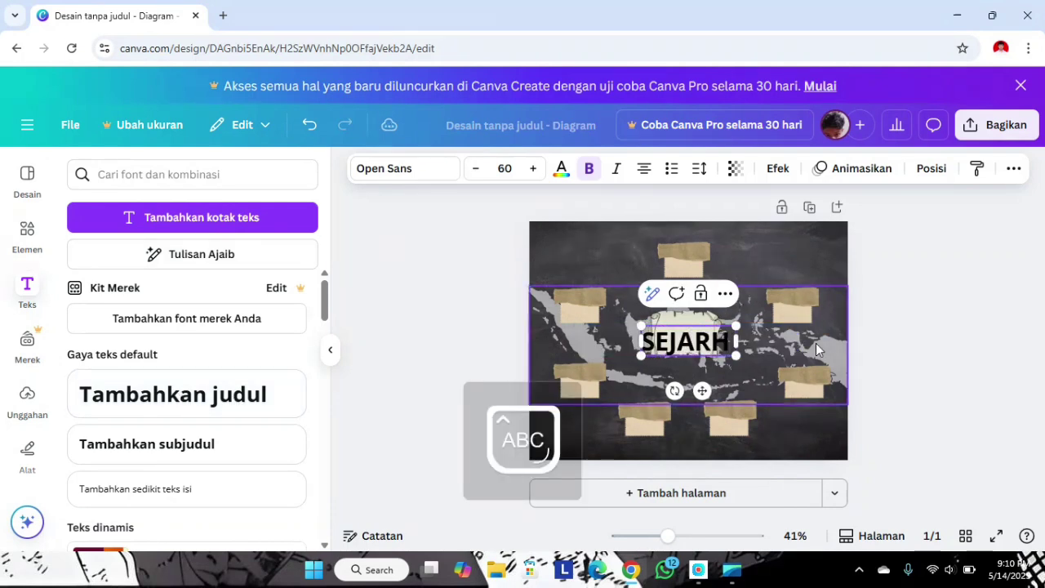
key(BackSpace)
text(AH INDONESIA)
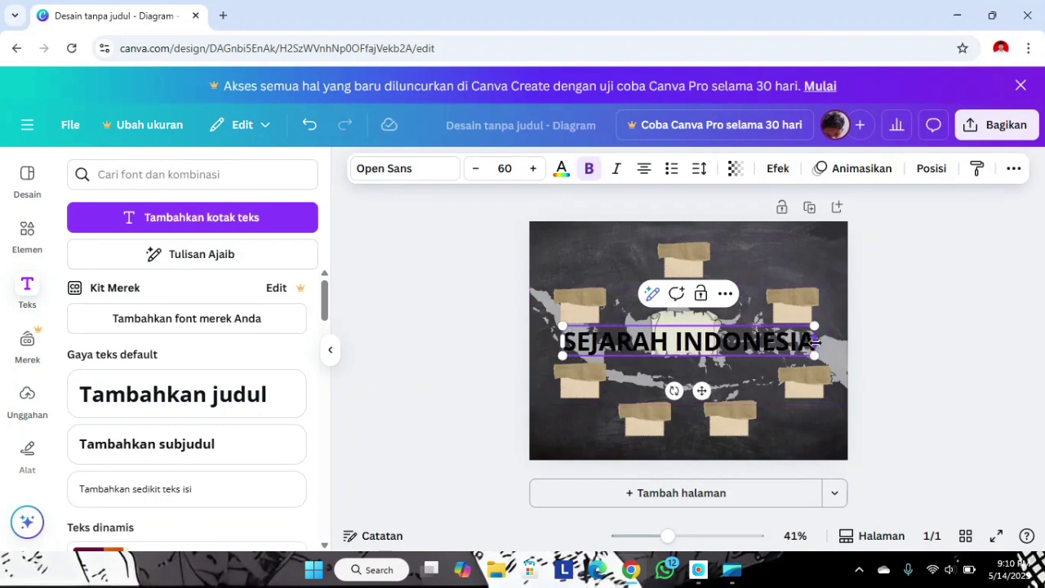
drag(814, 343, 758, 343)
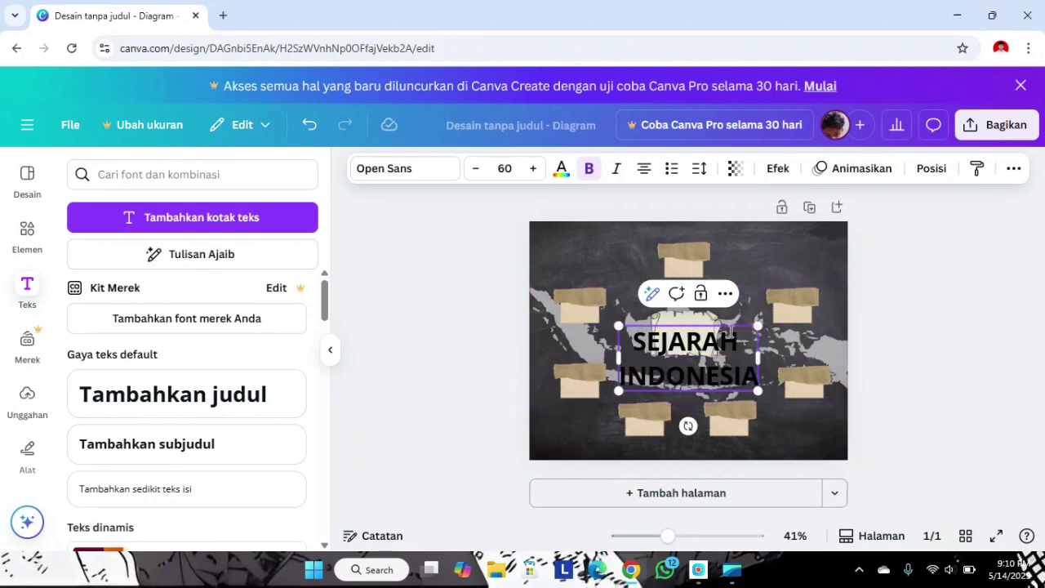
- Apply the Horizon font to both lines of the "SEJARAH INDONESIA" heading
click(404, 182)
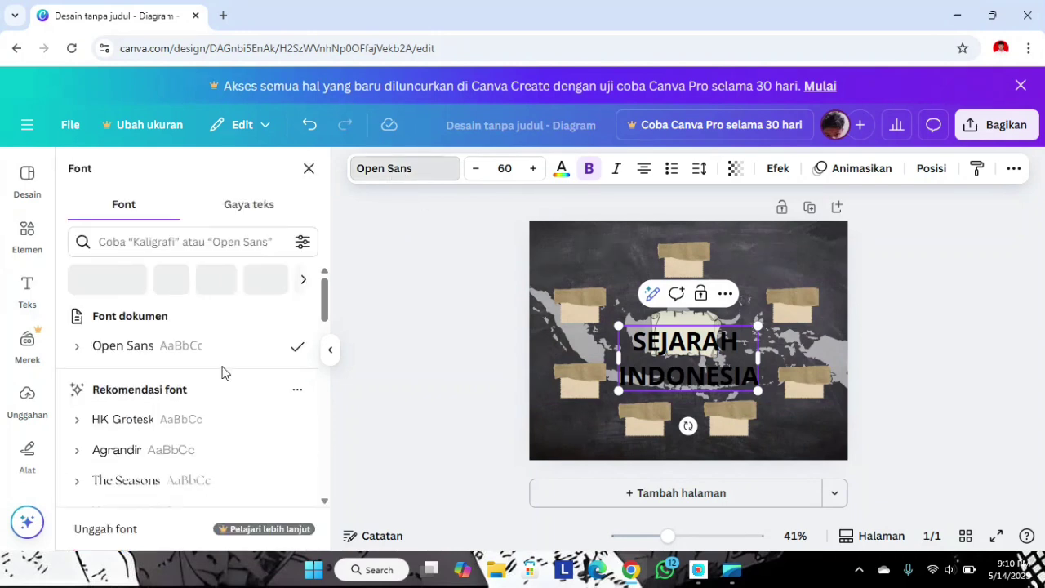
scroll(224, 373, down, 5)
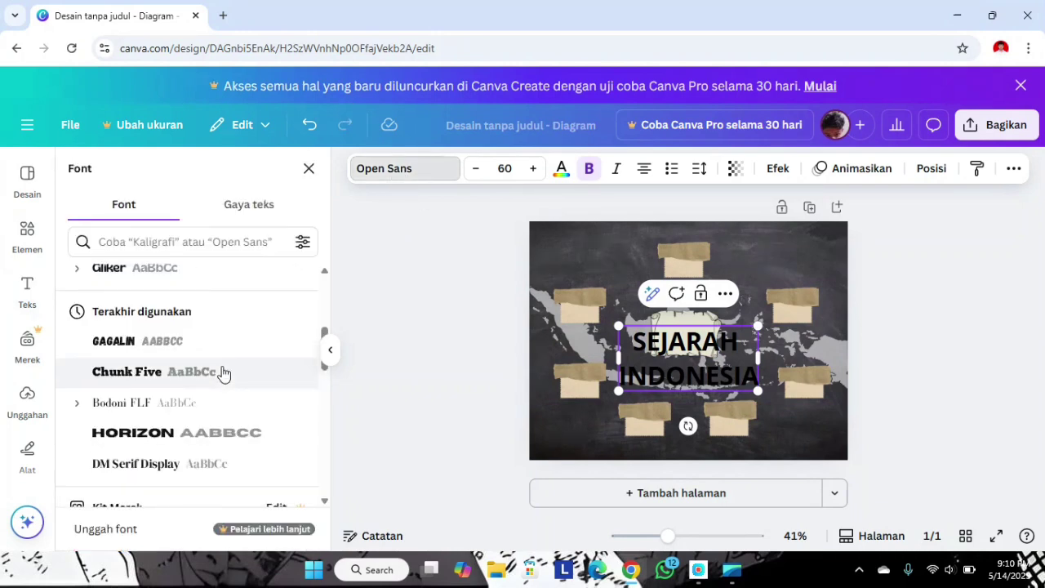
click(221, 433)
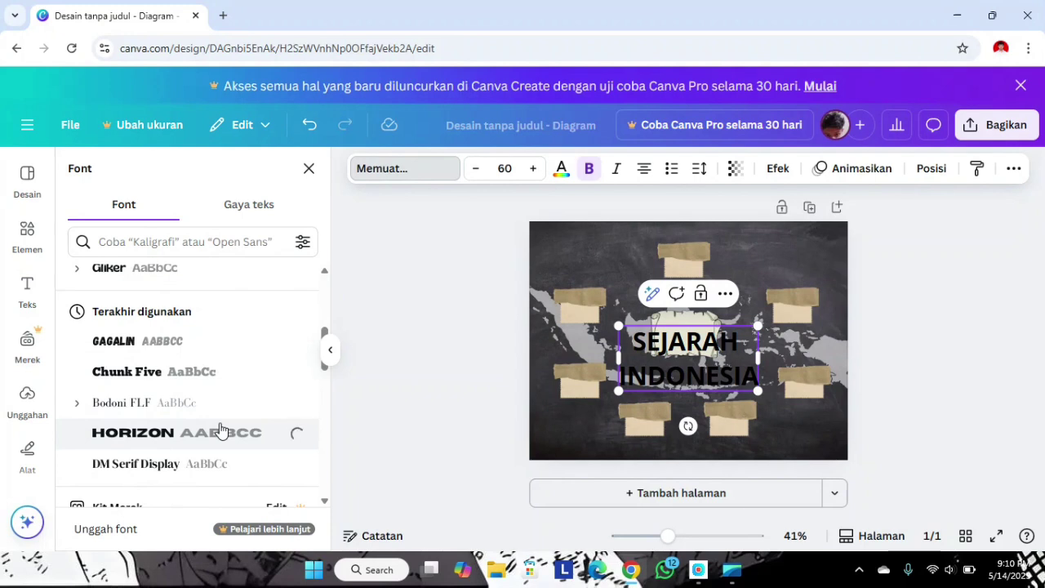
scroll(229, 373, up, 1)
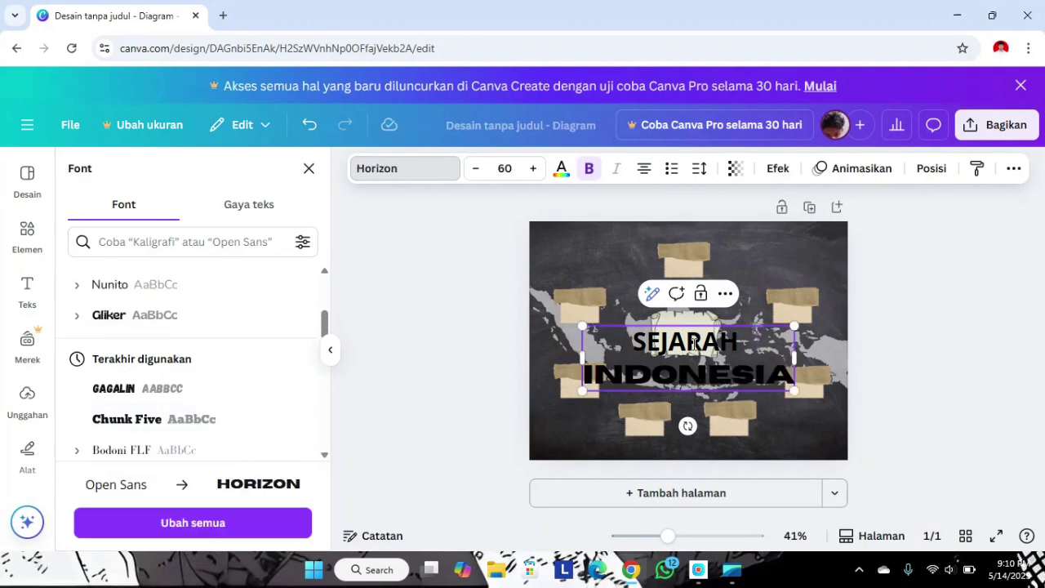
drag(637, 343, 794, 377)
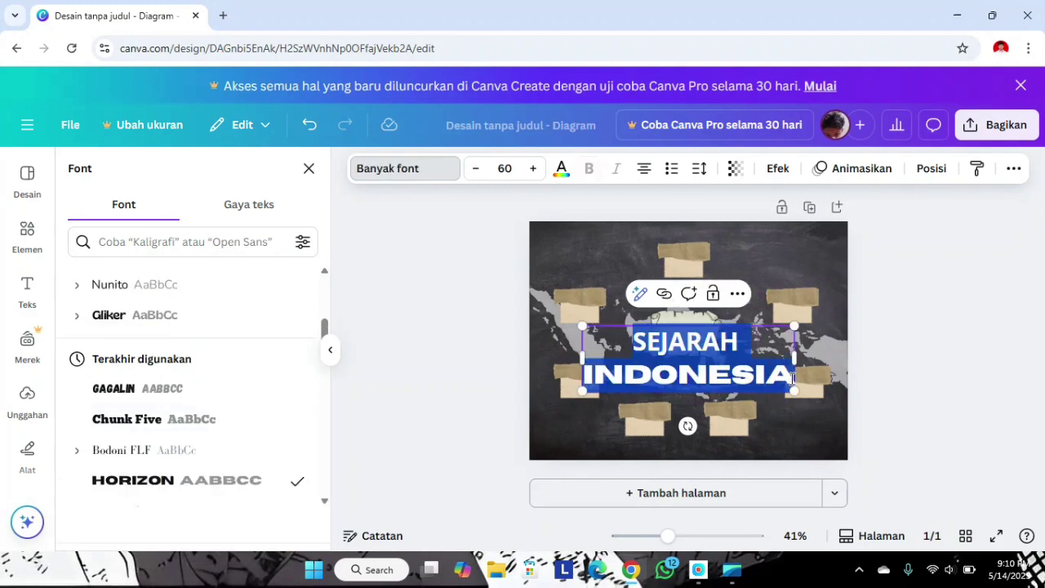
click(176, 480)
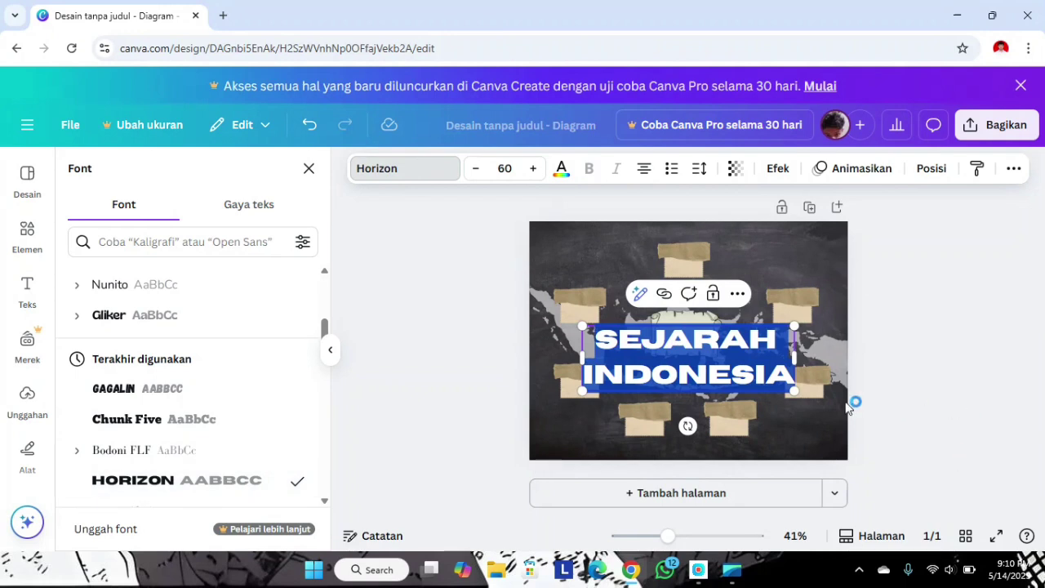
- Shrink the heading to size 25 and place it on the central parchment scroll
drag(792, 391, 675, 347)
drag(640, 388, 688, 356)
click(691, 362)
click(685, 343)
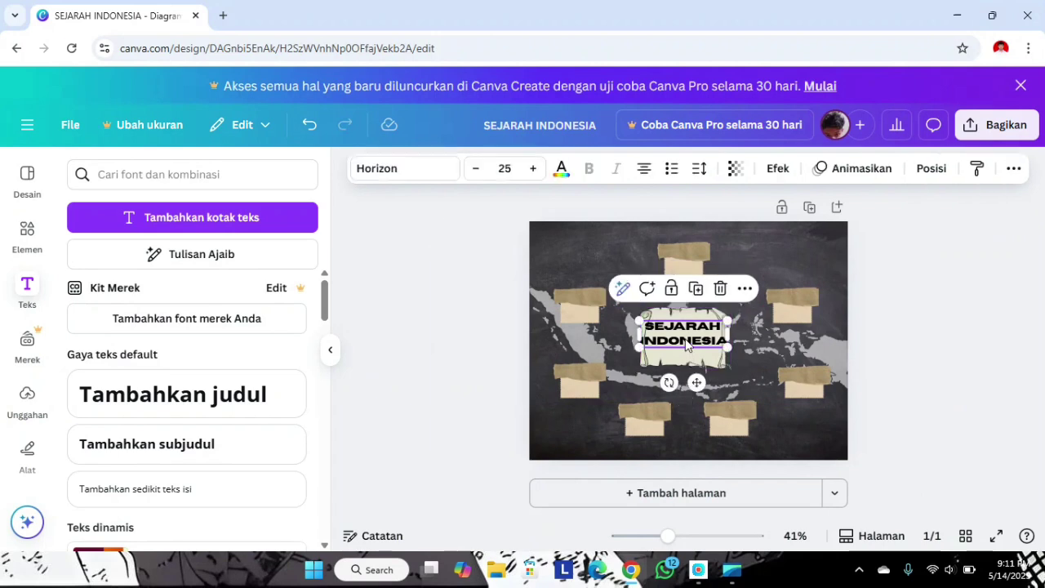
- Try the Archivo Black, Gagalin and Shrikhand fonts on the "SEJARAH INDONESIA" heading
click(387, 168)
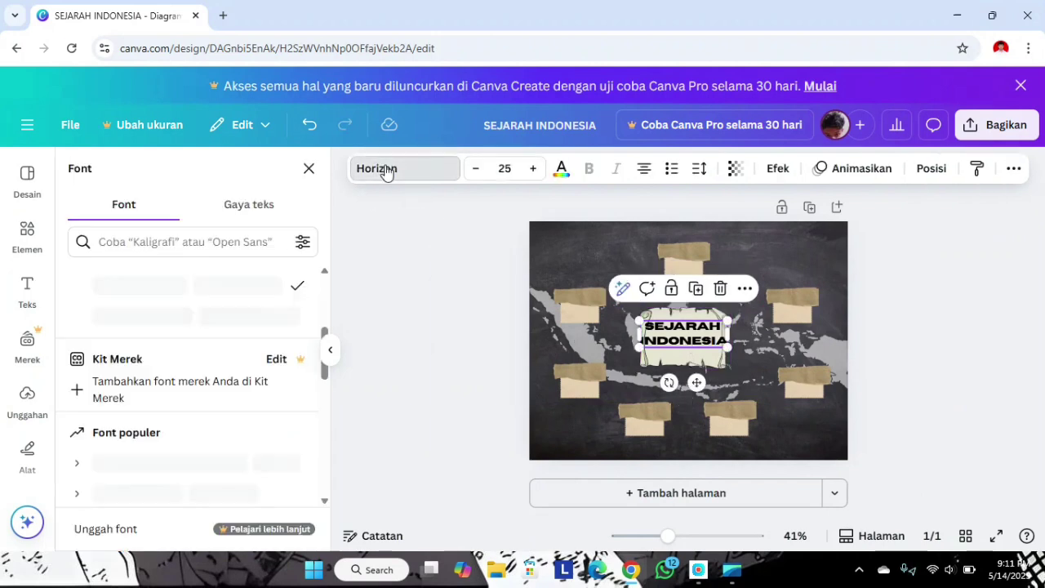
scroll(227, 393, down, 5)
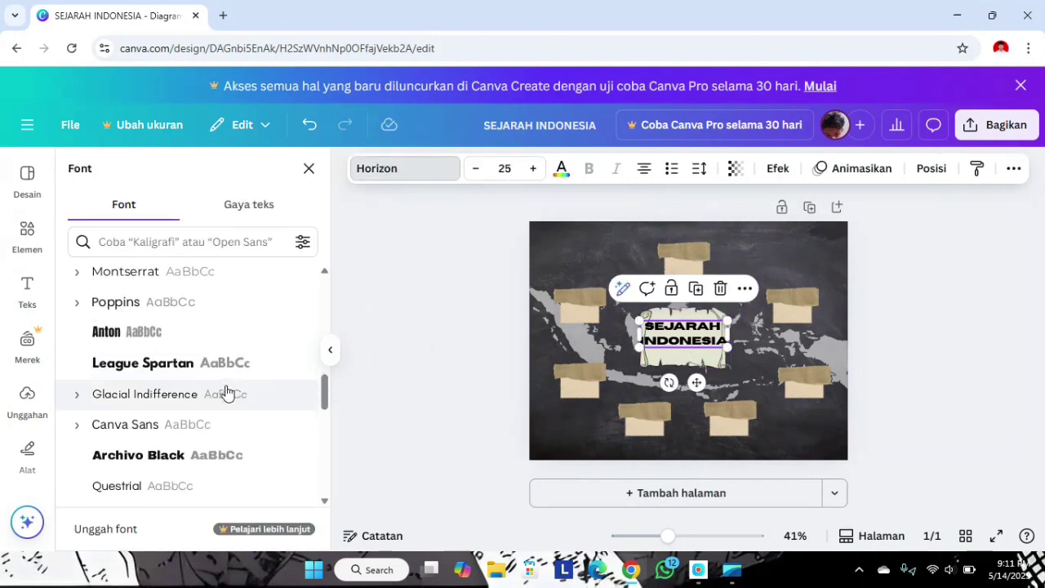
click(226, 437)
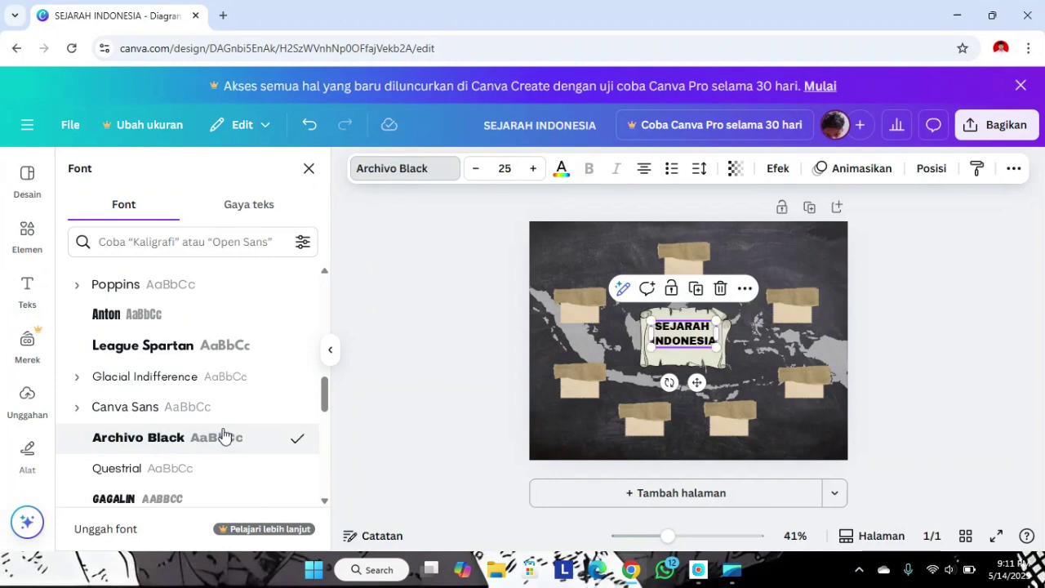
scroll(223, 434, down, 2)
click(243, 365)
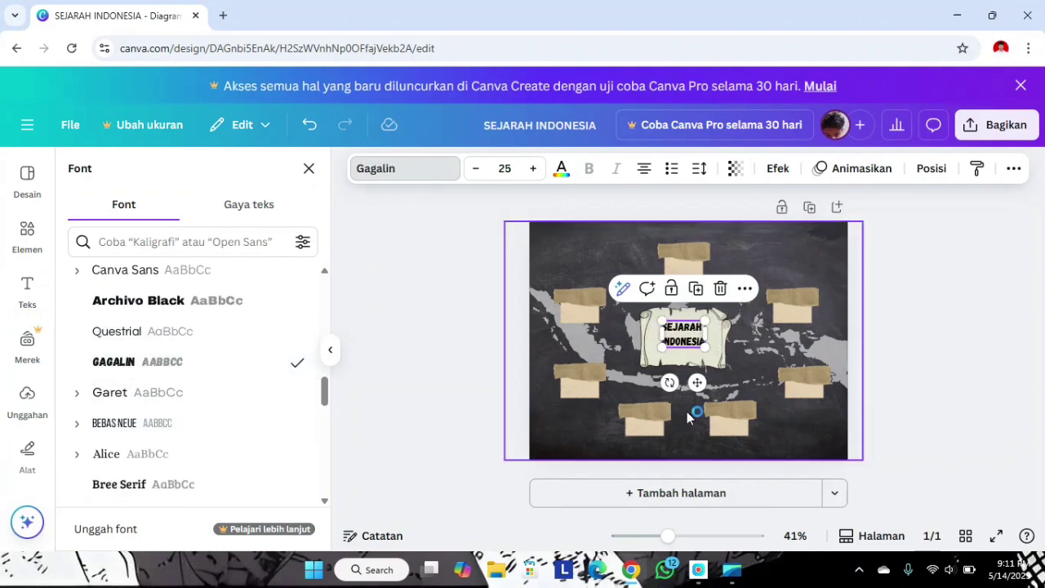
scroll(170, 495, down, 2)
scroll(171, 495, down, 2)
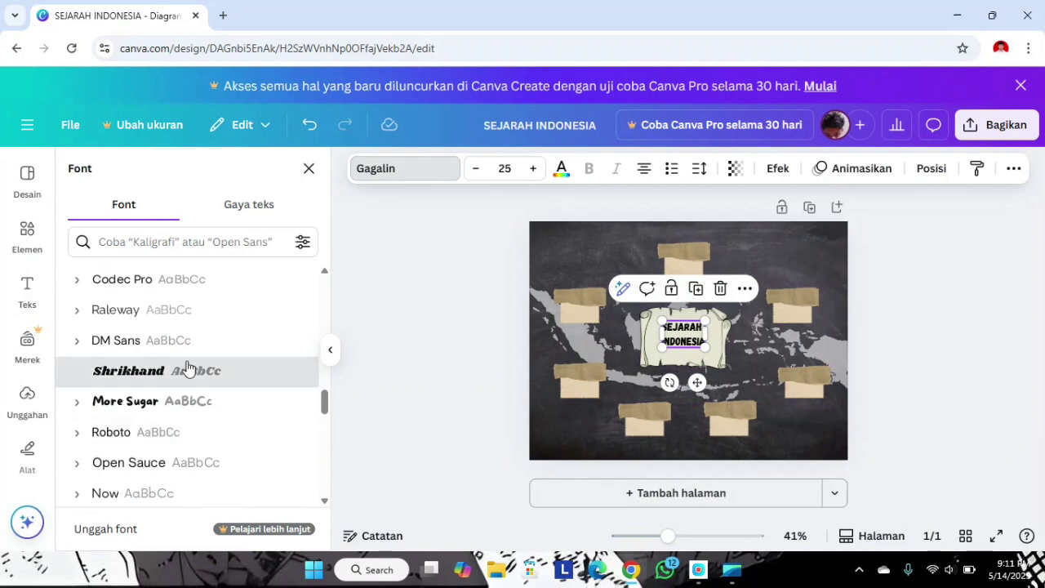
click(188, 369)
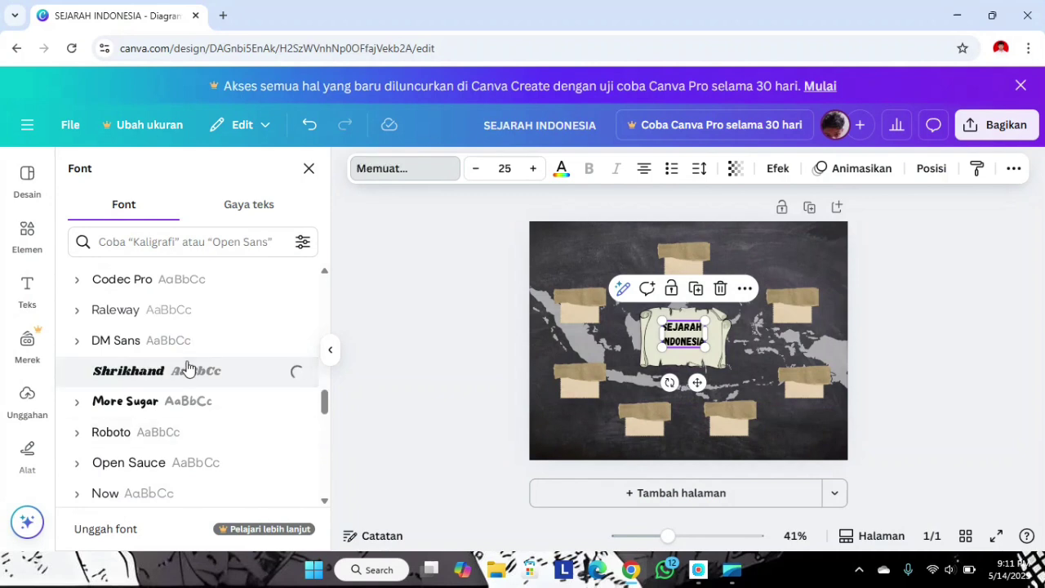
- Set the heading's font to Chewy and enlarge it to size 37.3, centred on the parchment scroll
scroll(192, 421, down, 5)
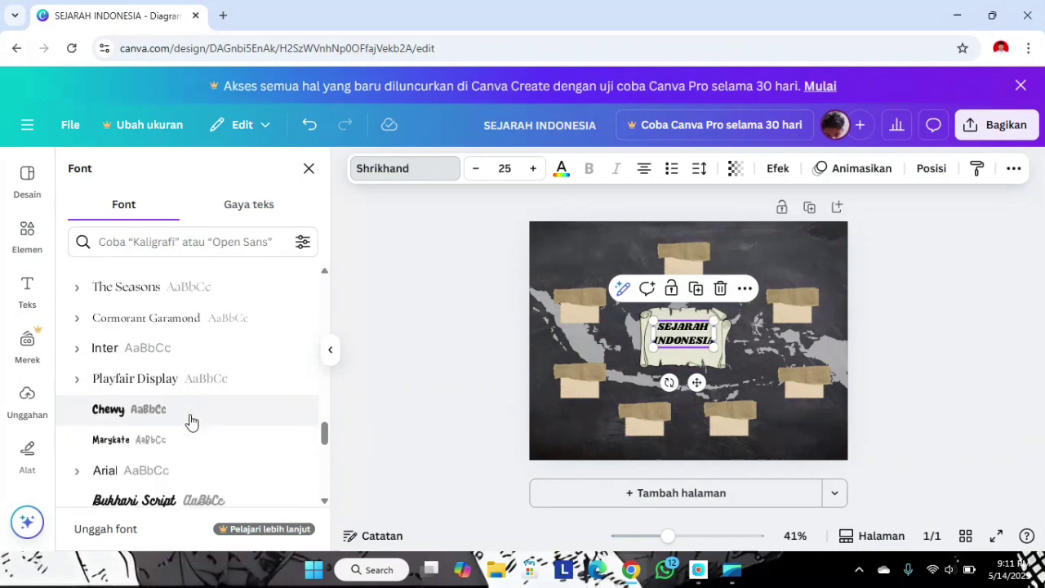
click(190, 418)
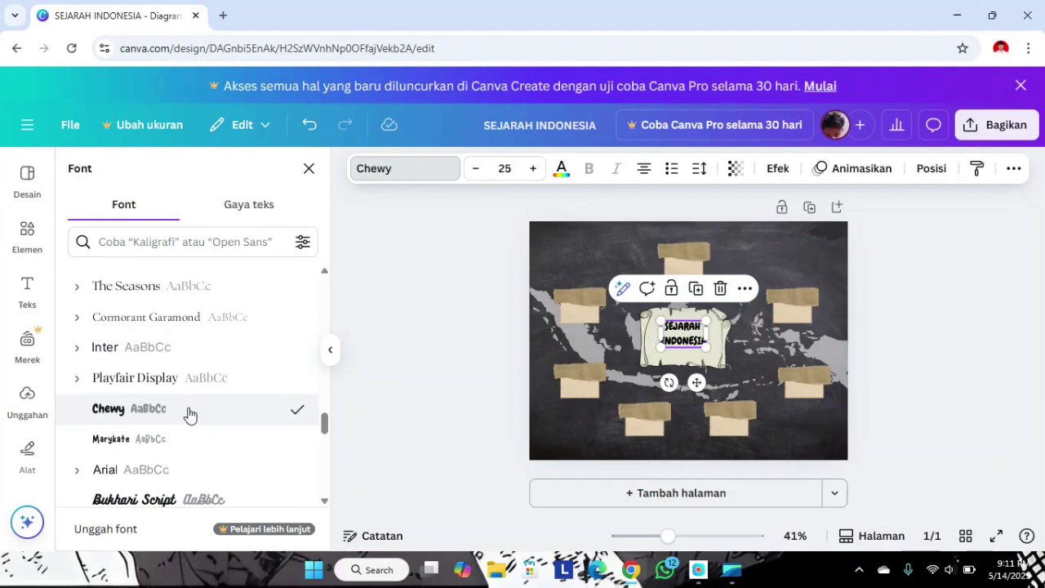
drag(708, 346, 723, 359)
drag(706, 393, 697, 393)
click(411, 392)
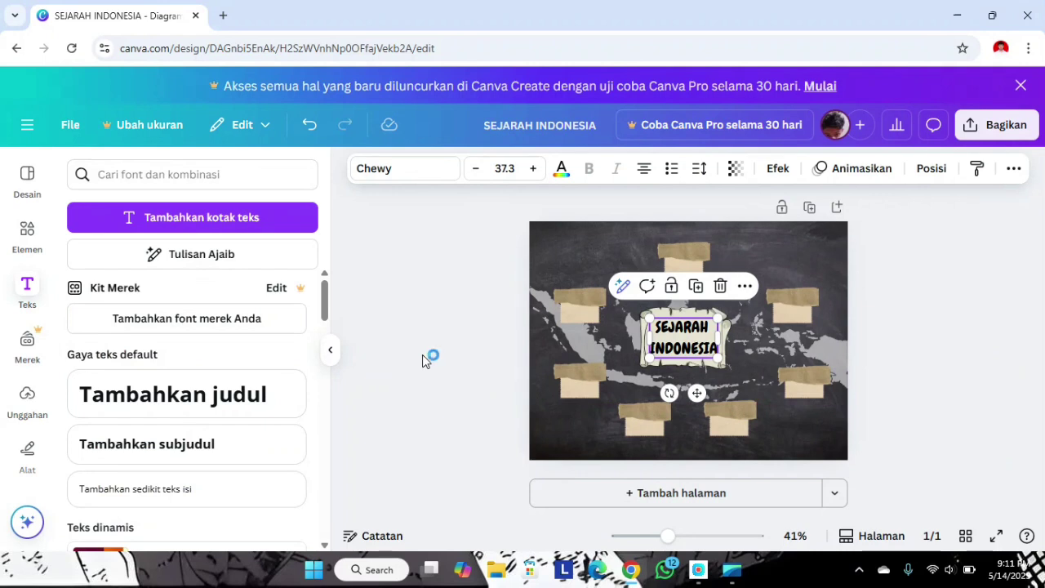
click(422, 354)
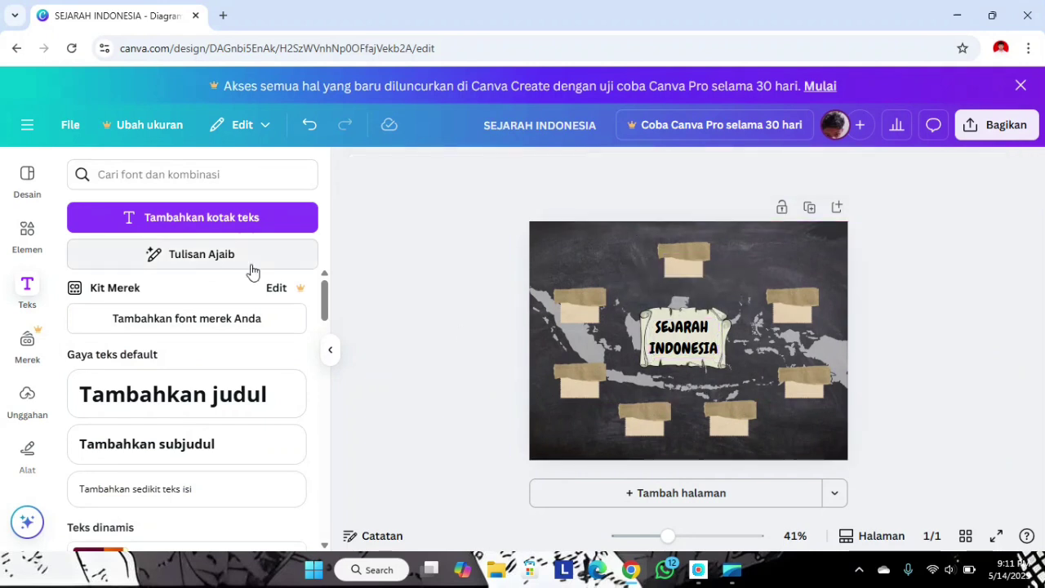
- Add a subheading reading "Zaman Prasejarah"
click(254, 444)
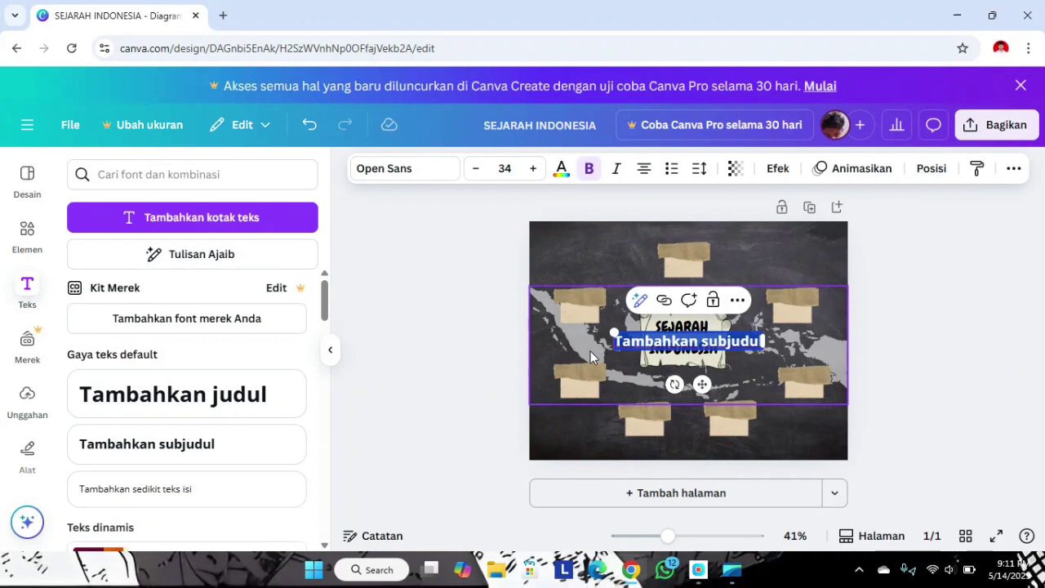
key(Caps_Lock)
text(Za)
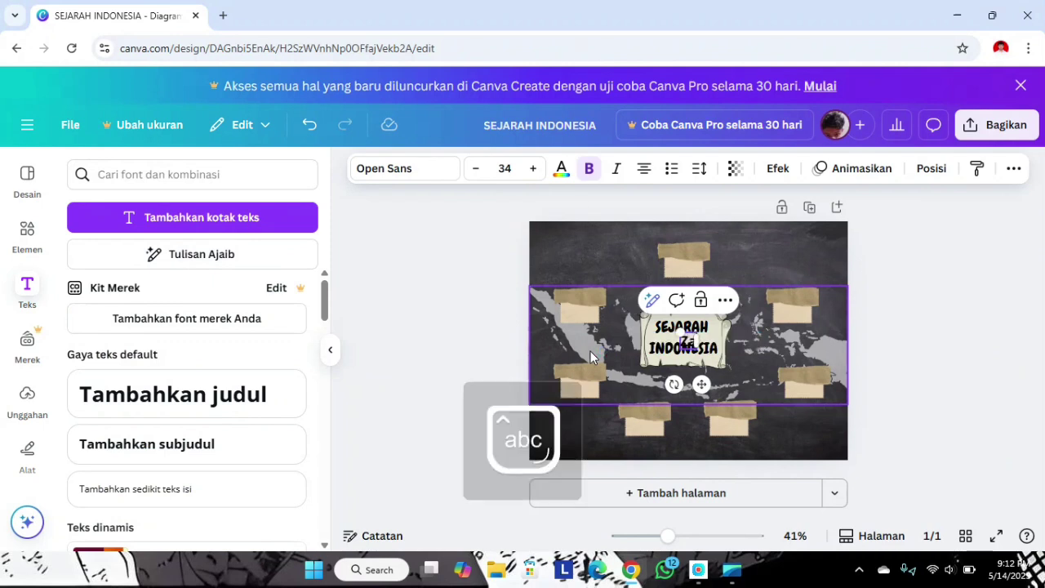
text(man )
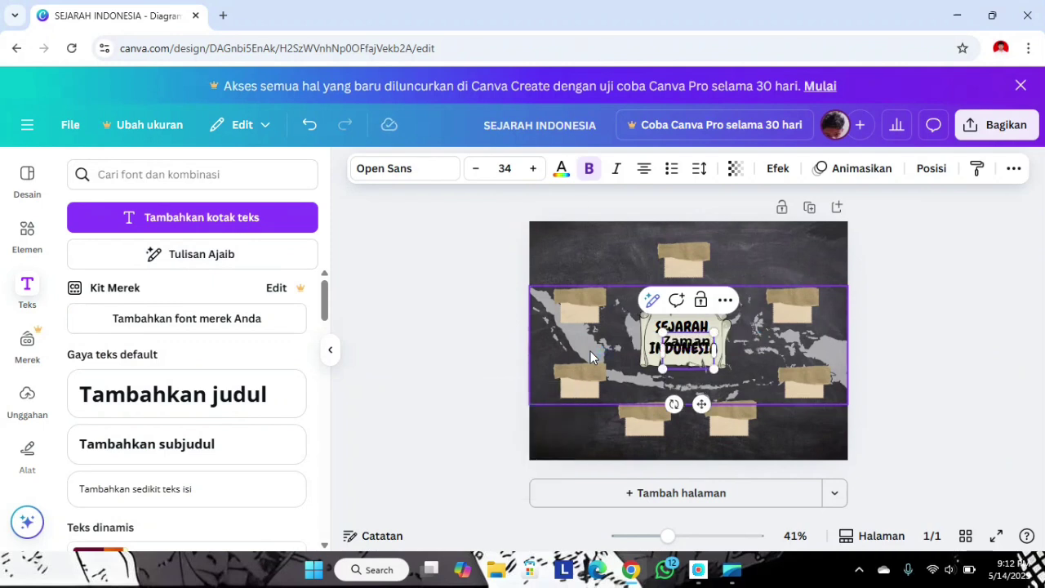
text(Prasejara)
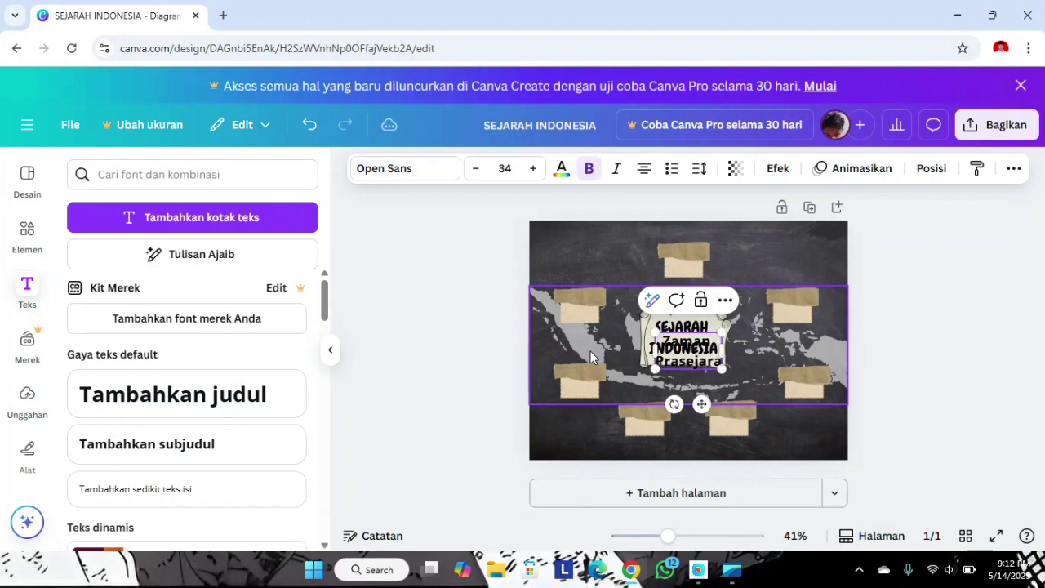
text(h)
- Place the "Zaman Prasejarah" label above the top centre strip at size 18.8 and widen its box to fit on one line
drag(702, 404, 685, 249)
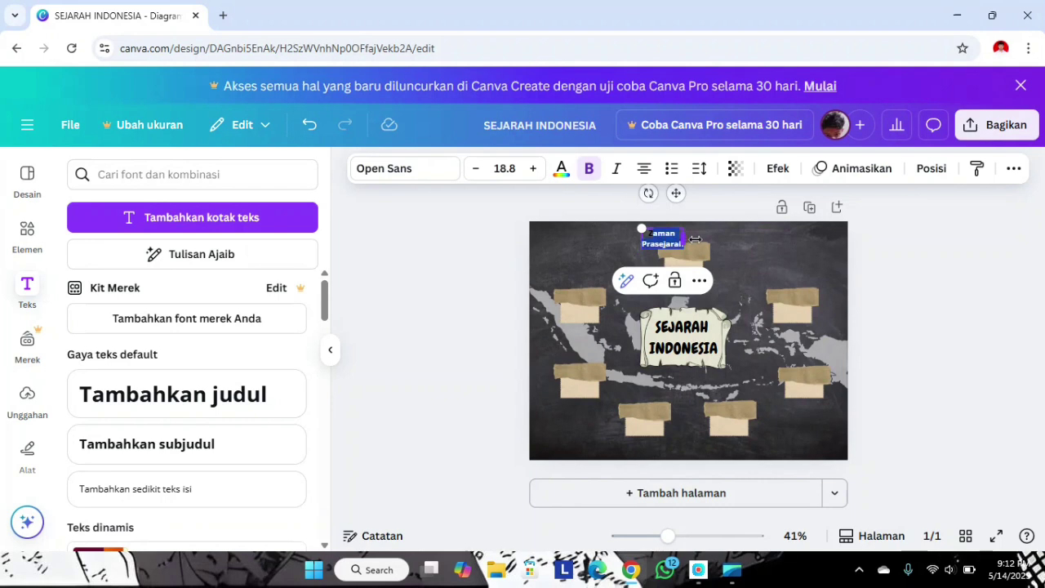
double_click(697, 239)
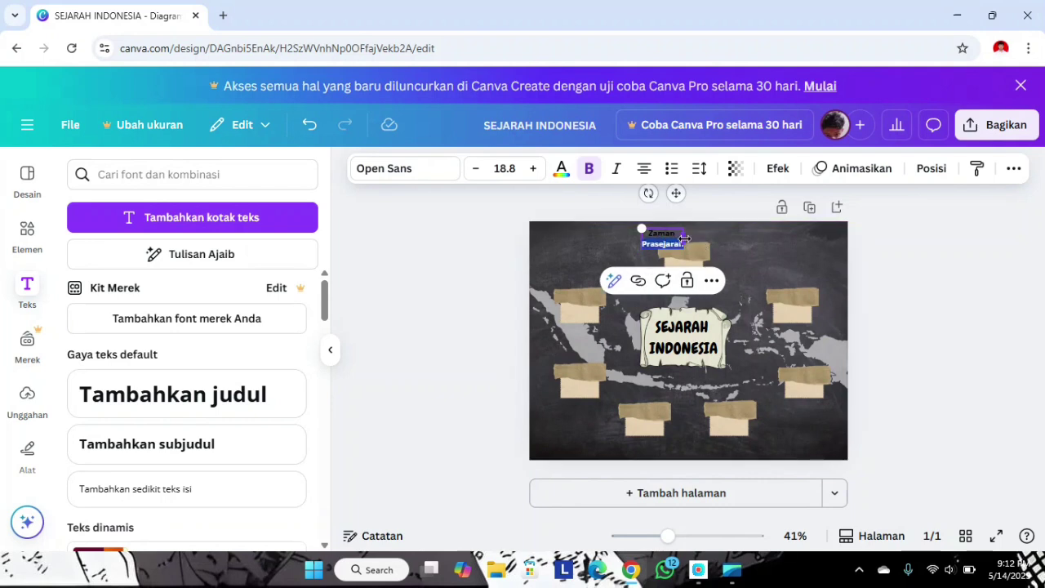
drag(684, 238, 717, 239)
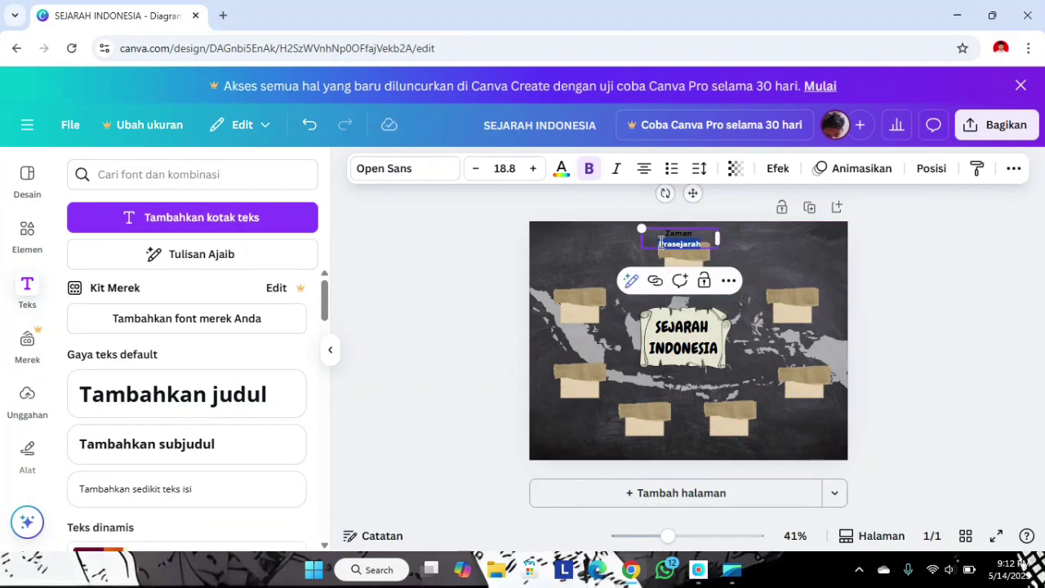
click(662, 242)
key(BackSpace)
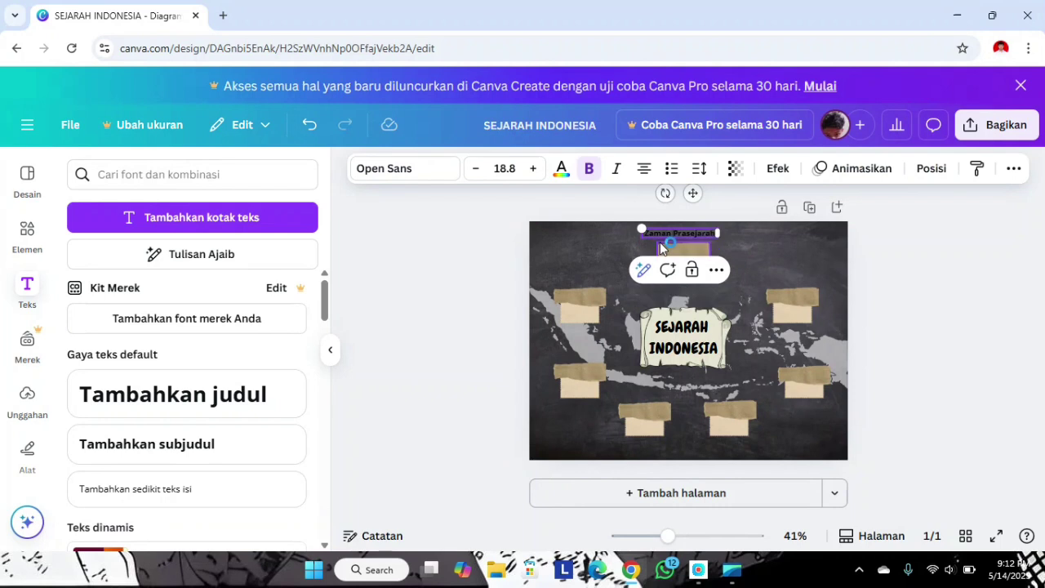
drag(662, 234, 691, 234)
click(582, 246)
click(717, 237)
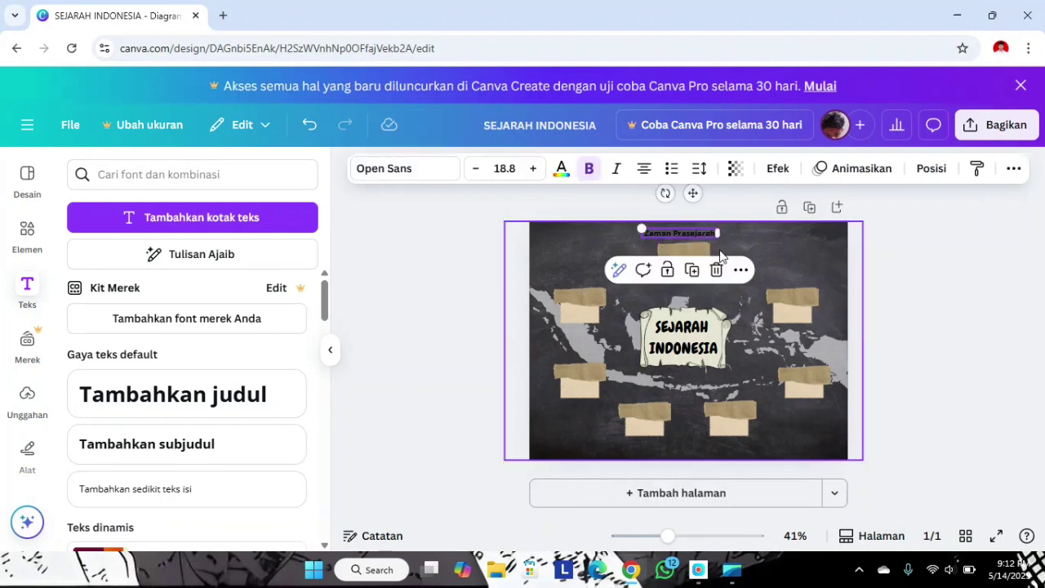
click(503, 271)
- Move the "Zaman Prasejarah" label onto the top centre brown strip, split over two lines and reduced to size 14.2
click(661, 235)
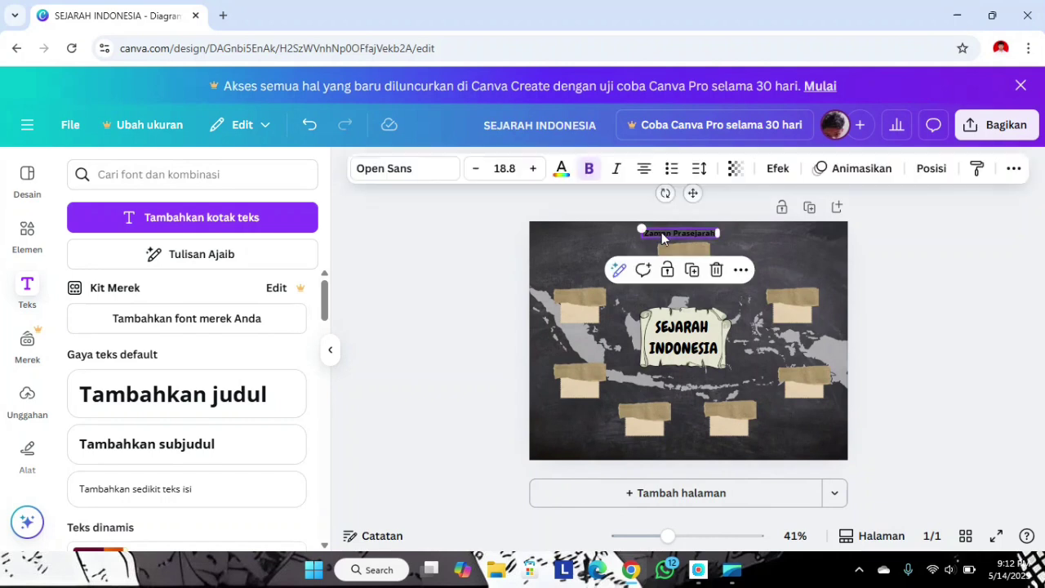
drag(680, 229, 685, 248)
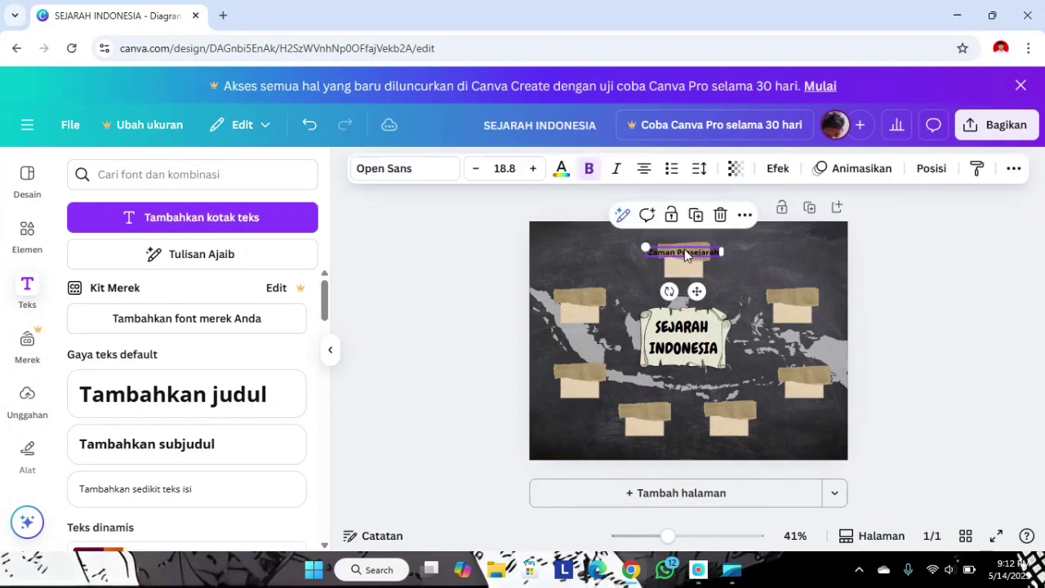
click(677, 255)
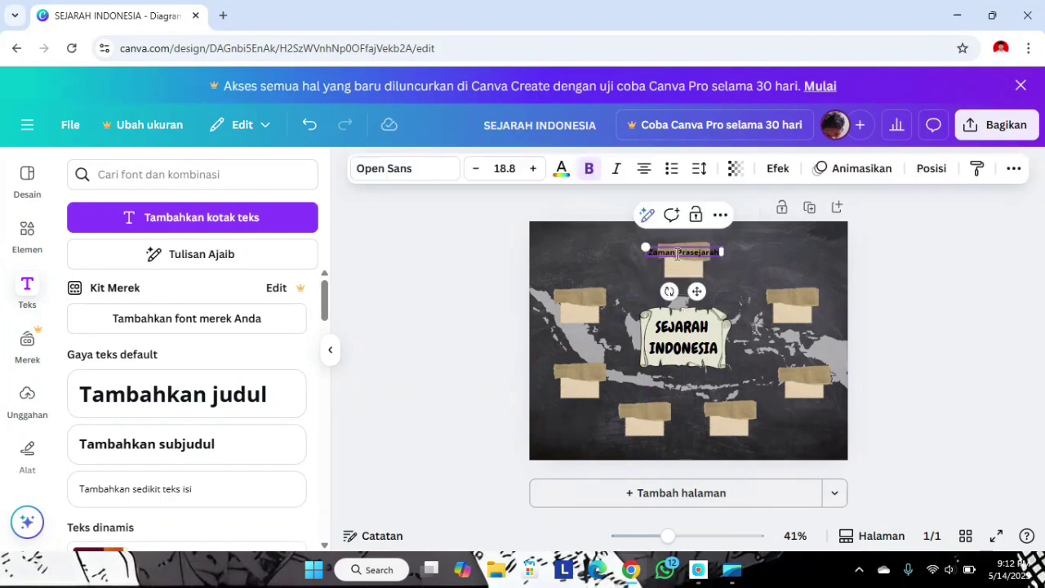
drag(697, 292, 696, 296)
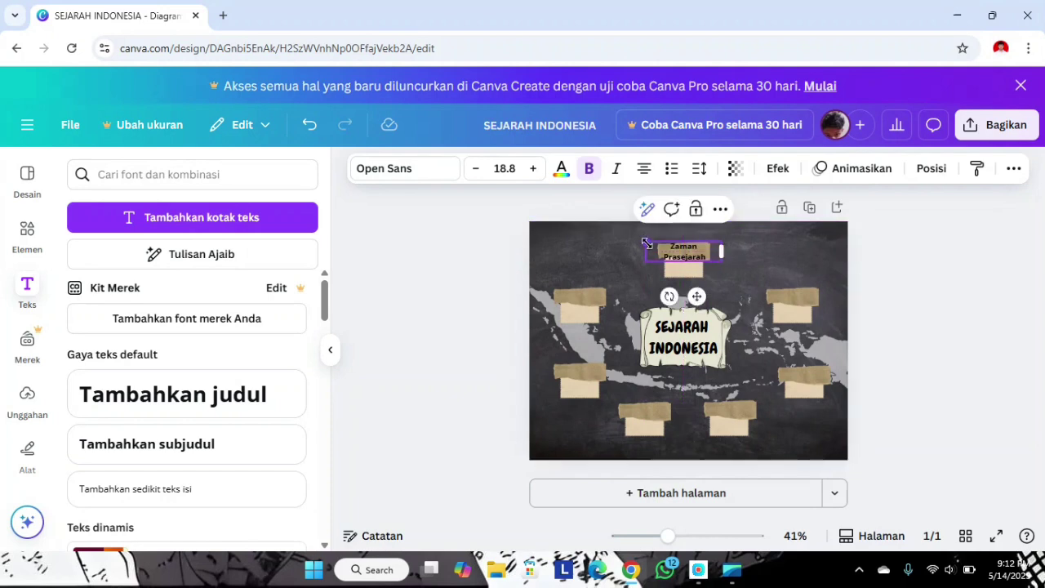
drag(647, 243, 663, 246)
drag(707, 296, 697, 292)
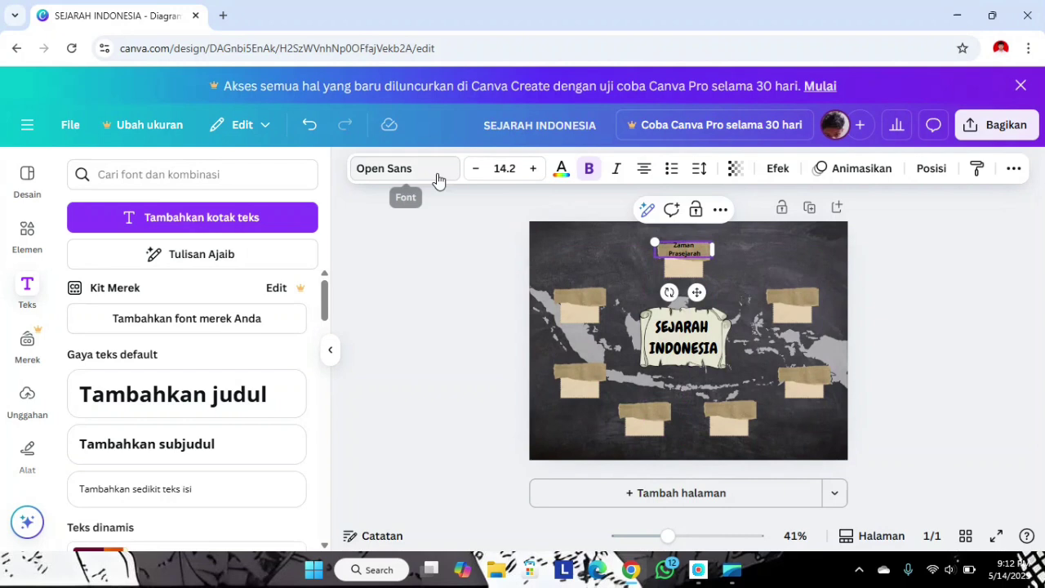
- Change the font of both lines of the "Zaman Prasejarah" label to DM Serif Display
click(437, 171)
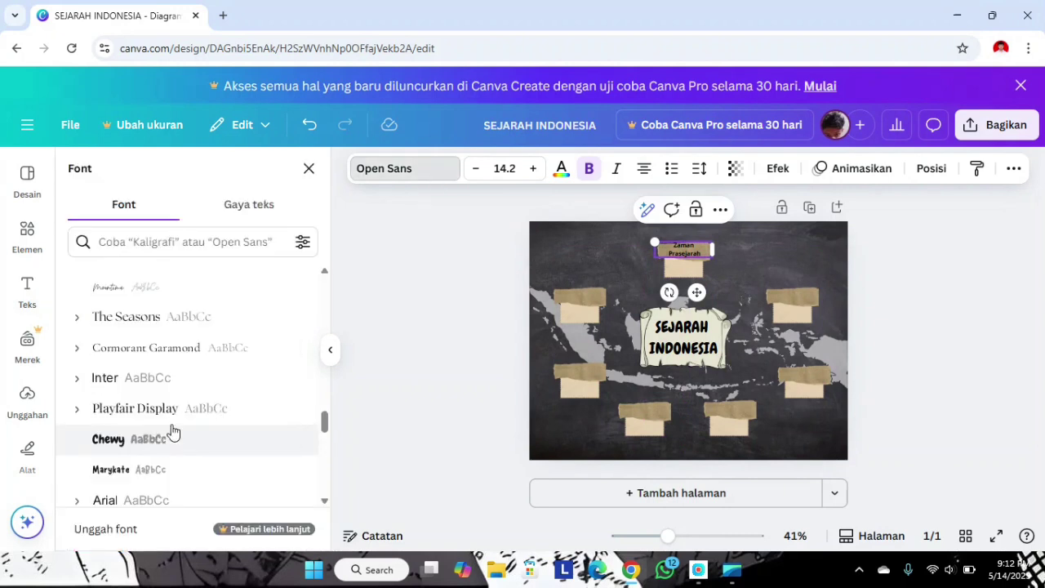
scroll(218, 363, down, 3)
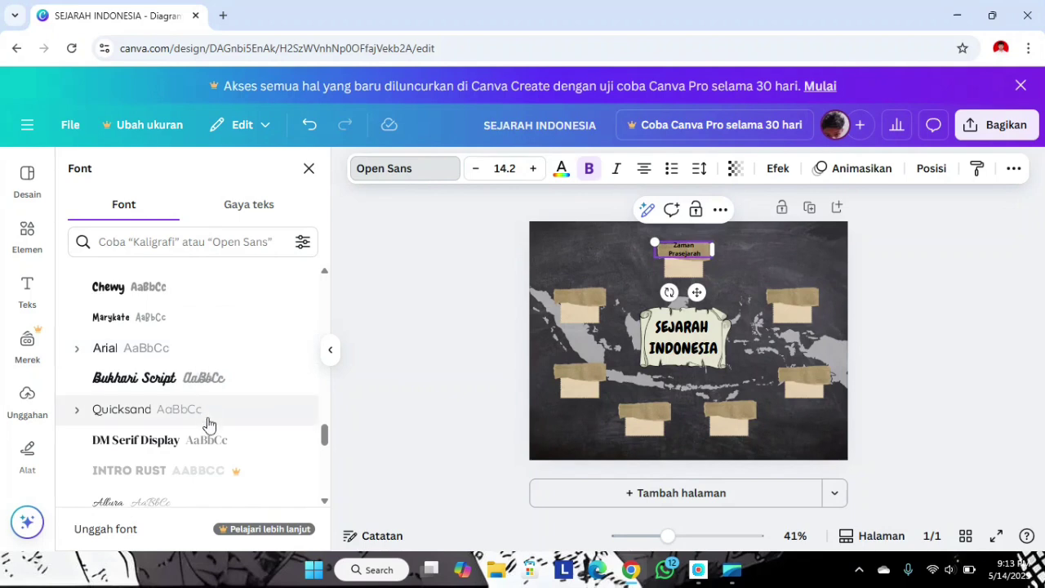
click(210, 437)
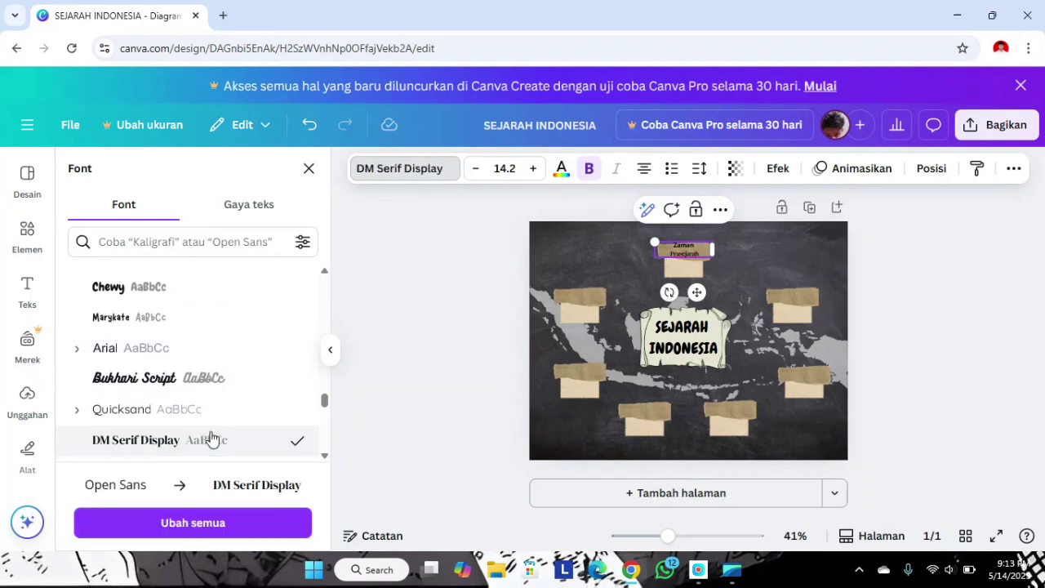
drag(672, 244, 701, 254)
click(118, 437)
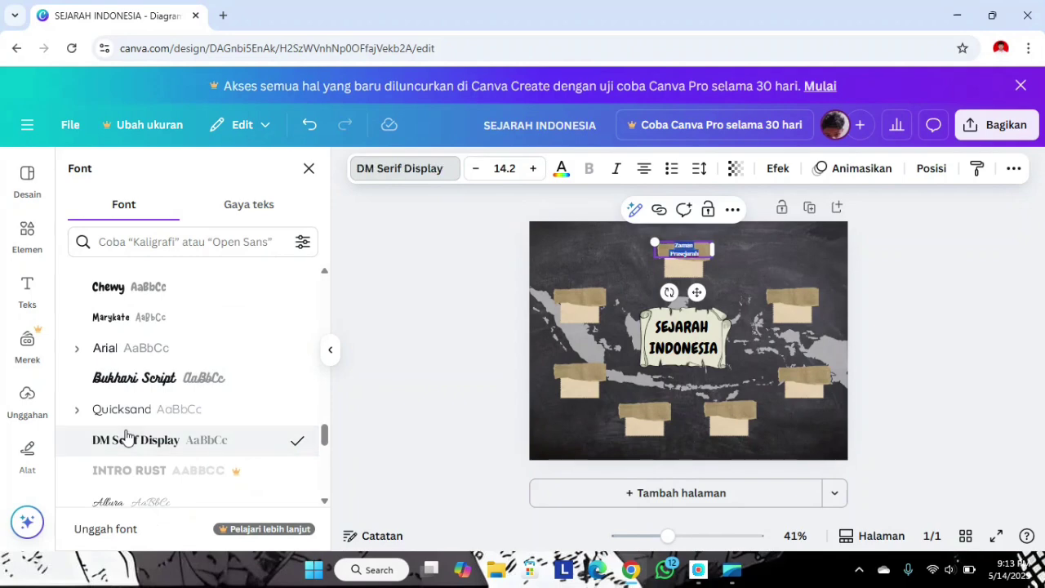
- Reduce the top centre "Zaman Prasejarah" label to size 13.2 and adjust its position on the brown strip
click(434, 428)
click(761, 241)
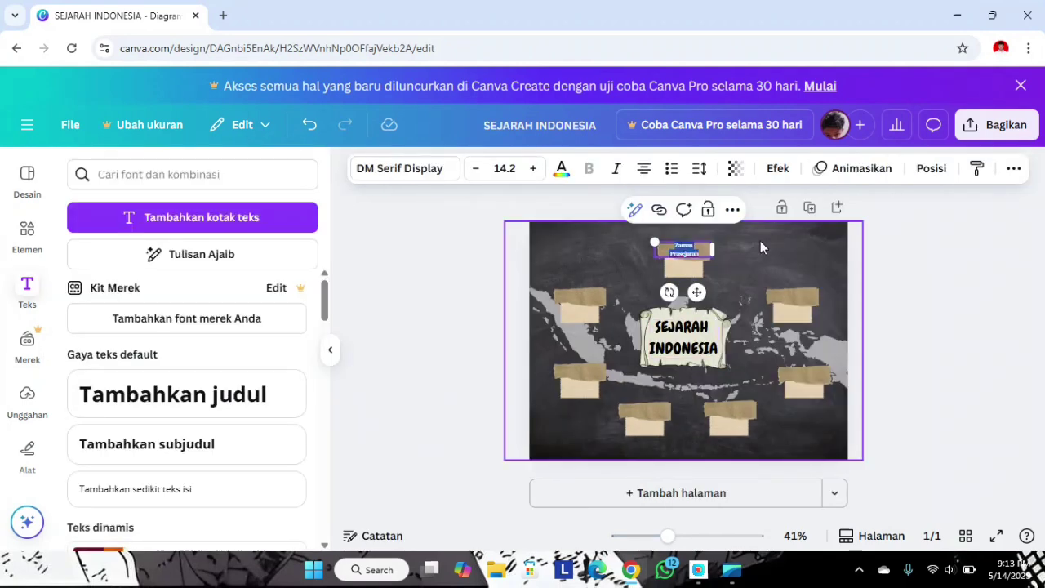
click(695, 252)
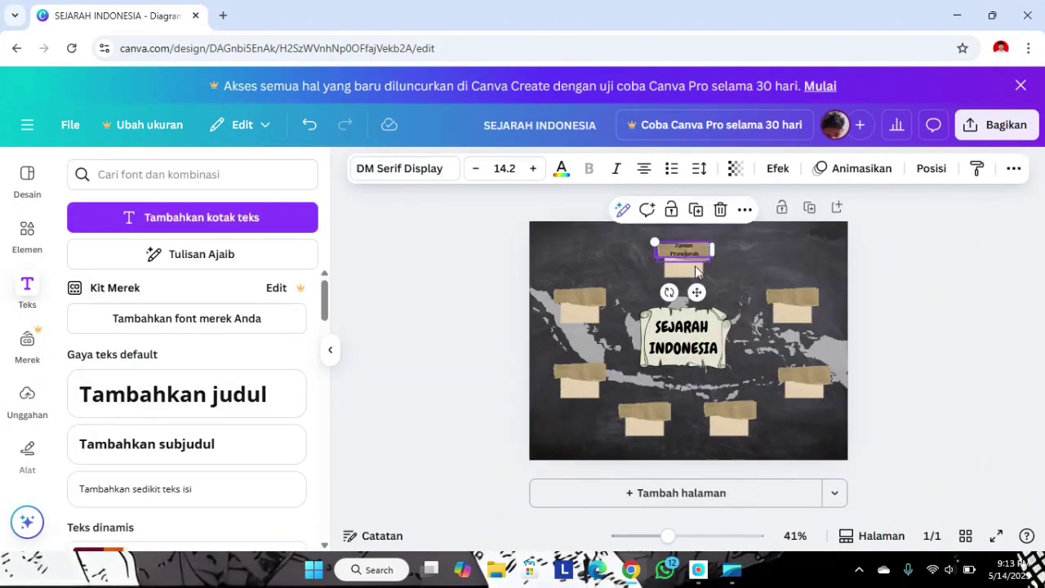
drag(700, 290, 700, 290)
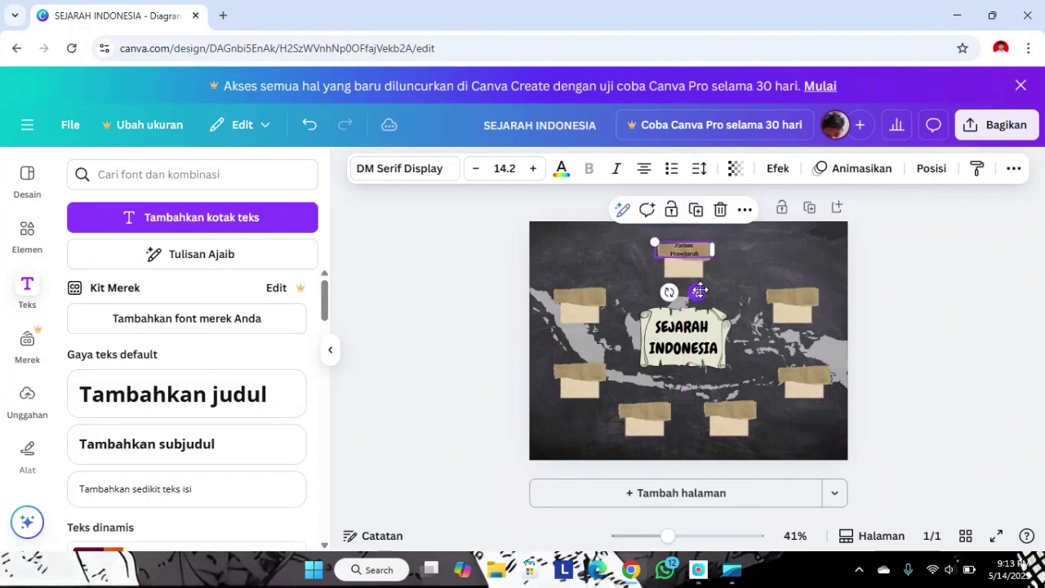
click(478, 170)
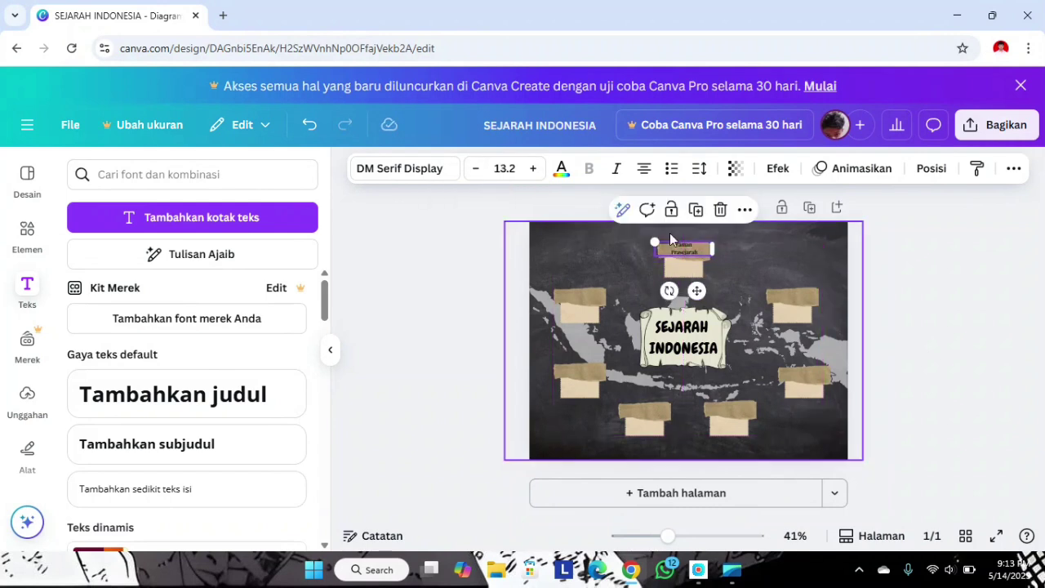
drag(697, 296, 696, 297)
click(458, 313)
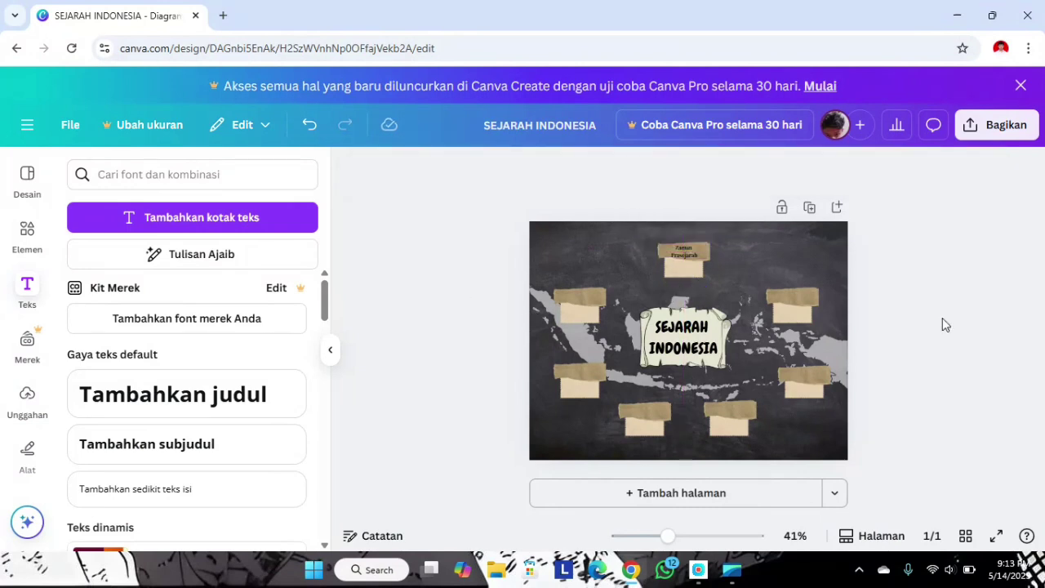
- Make four copies of the top centre "Zaman Prasejarah" label and place one on the upper right brown strip
click(692, 252)
click(695, 213)
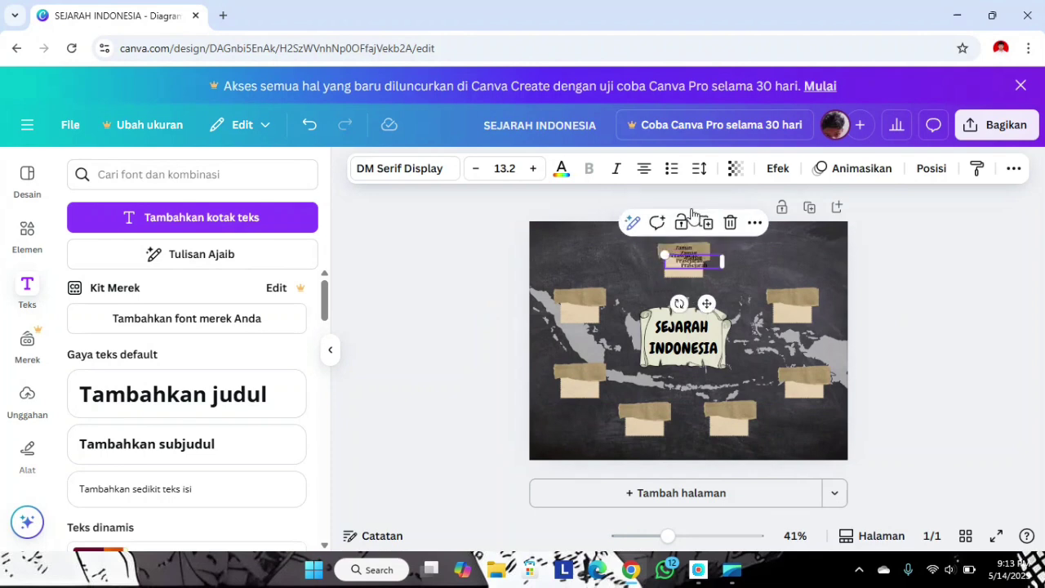
click(706, 223)
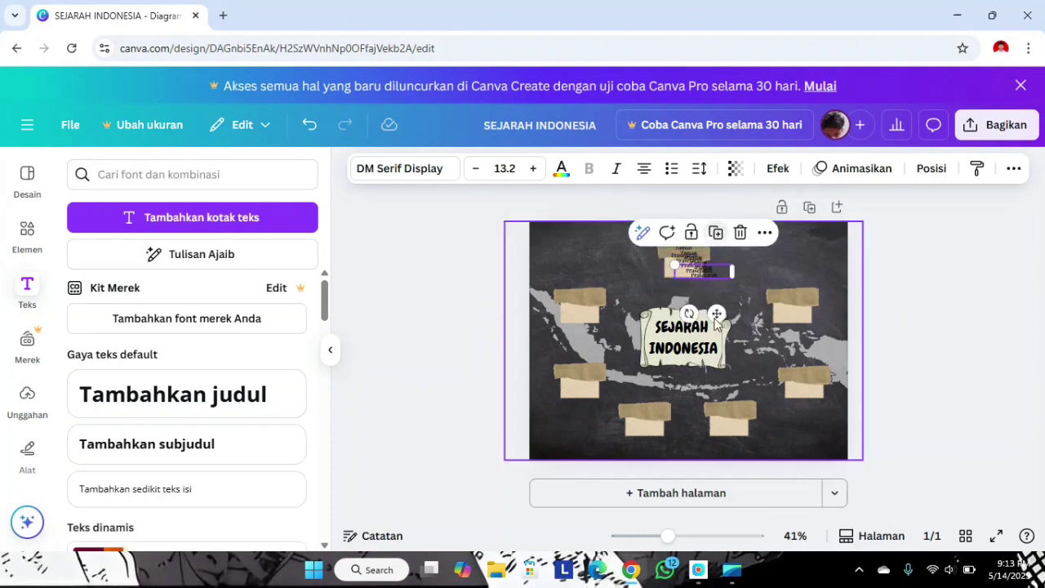
drag(710, 310, 780, 338)
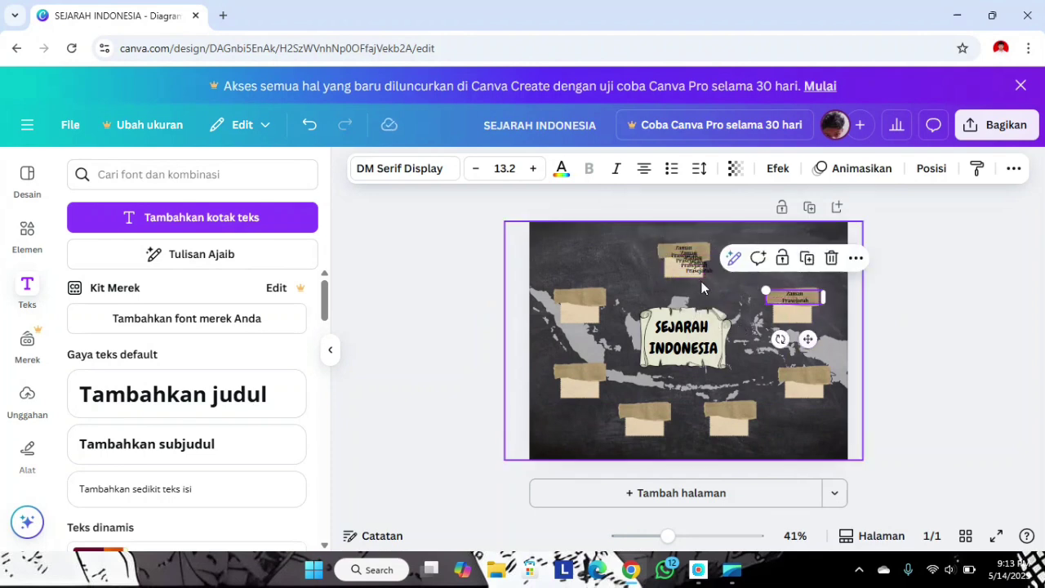
- Place the three remaining "Zaman Prasejarah" copies on the lower right strip and the two bottom strips
click(697, 270)
drag(716, 307, 819, 414)
click(692, 260)
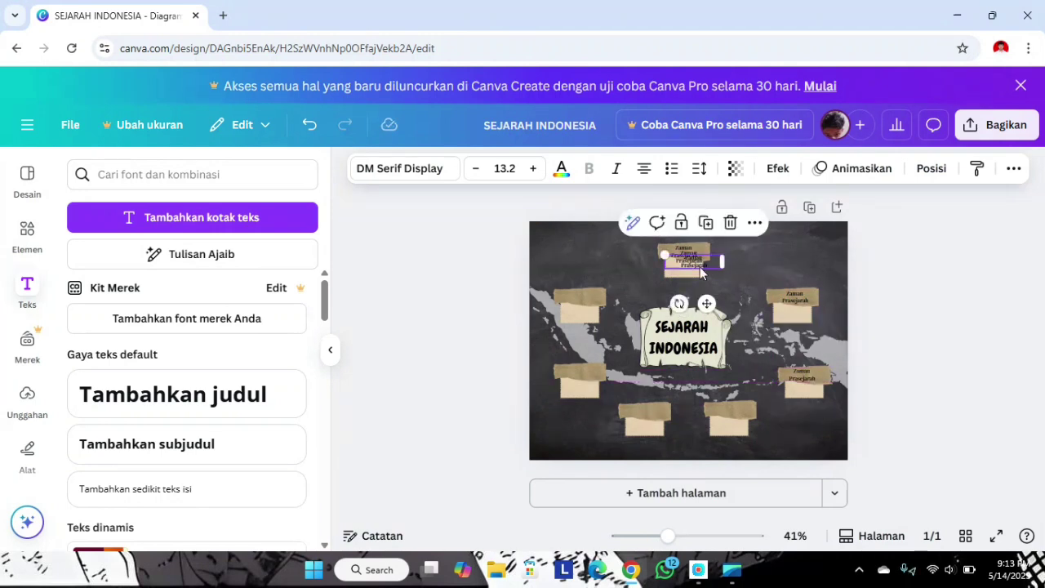
drag(706, 304, 742, 449)
click(691, 274)
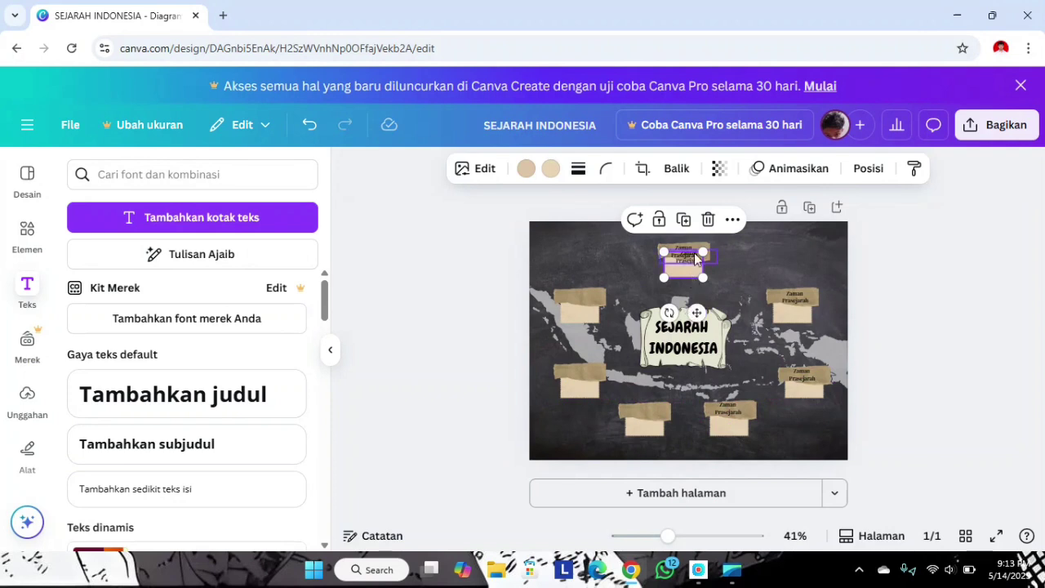
click(693, 253)
drag(699, 300, 658, 447)
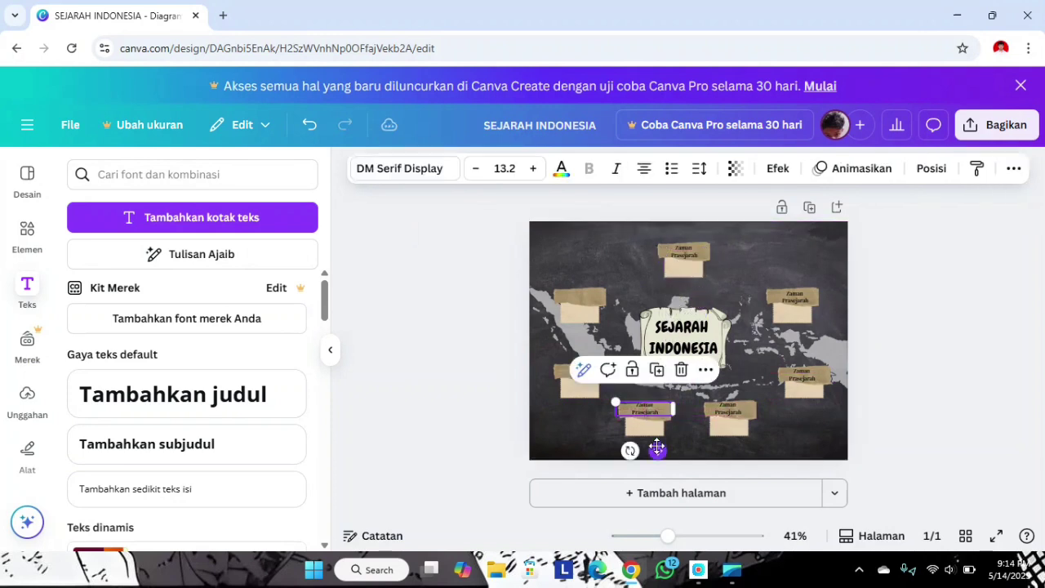
- Duplicate the bottom left "Zaman Prasejarah" label twice and place the copies on the two strips along the left side
click(655, 372)
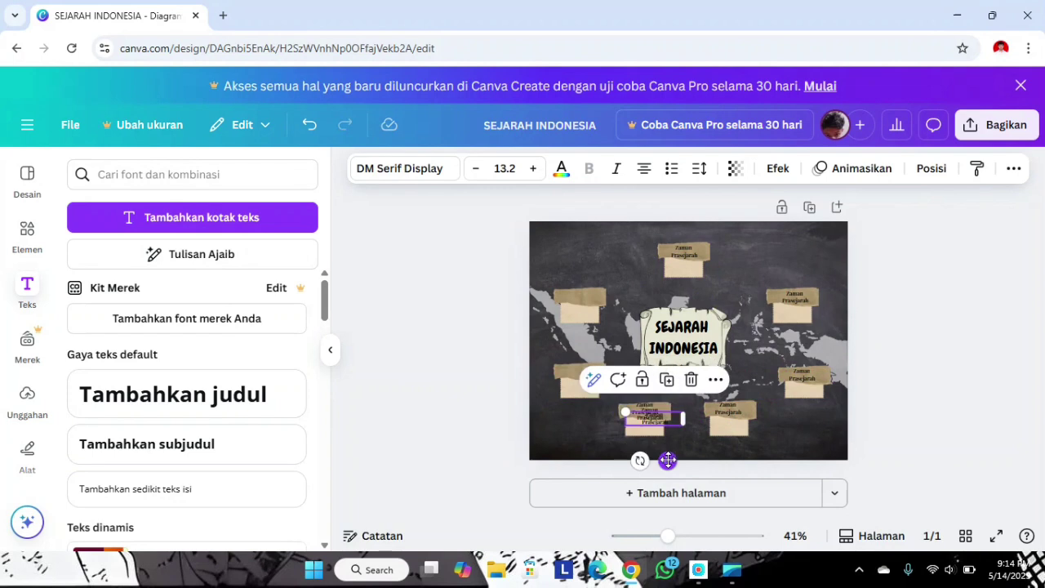
drag(657, 451, 596, 411)
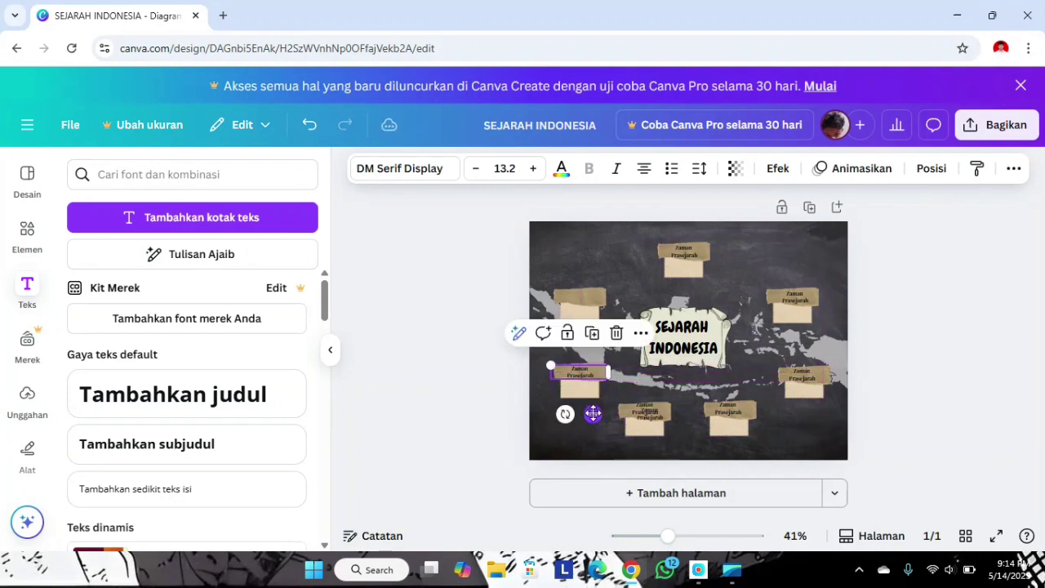
click(653, 415)
drag(661, 448, 593, 329)
- Set the text colour of the upper left "Zaman Prasejarah" label to white (#ffffff)
click(562, 169)
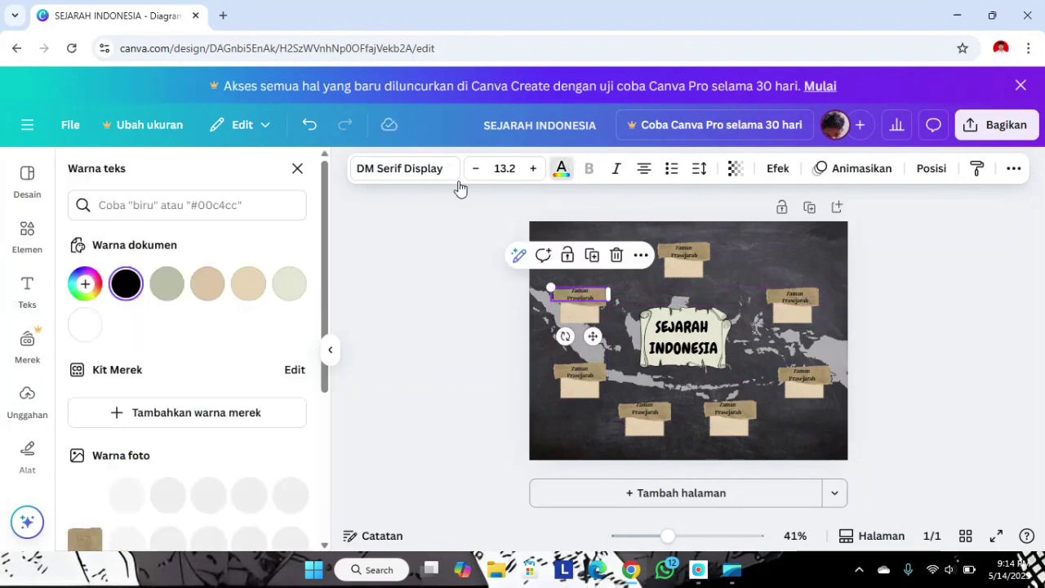
click(85, 326)
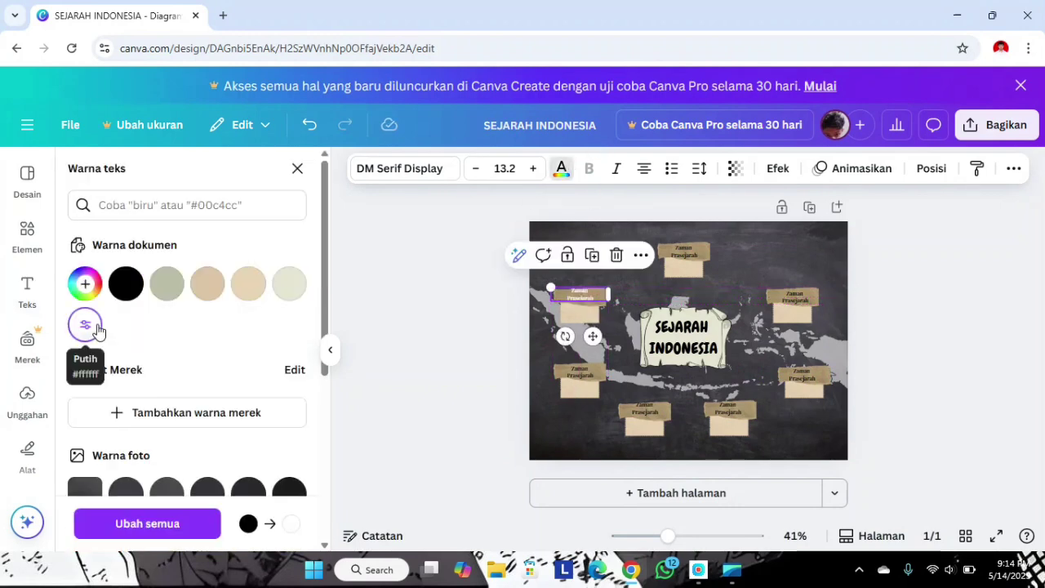
click(392, 361)
click(393, 361)
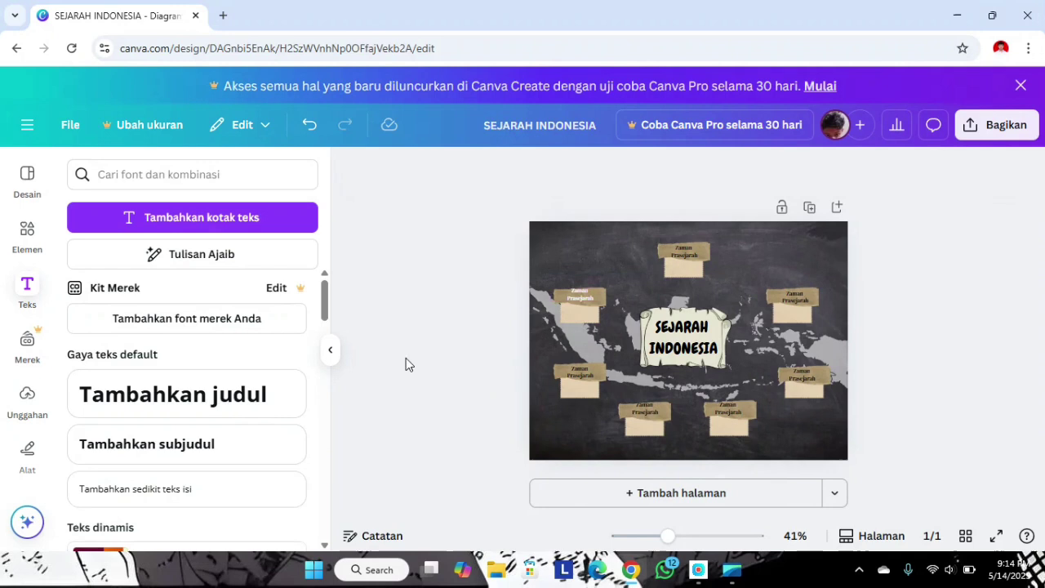
- Nudge the upper left "Zaman Prasejarah" label slightly down to centre it on its brown strip
click(582, 290)
drag(592, 330, 589, 335)
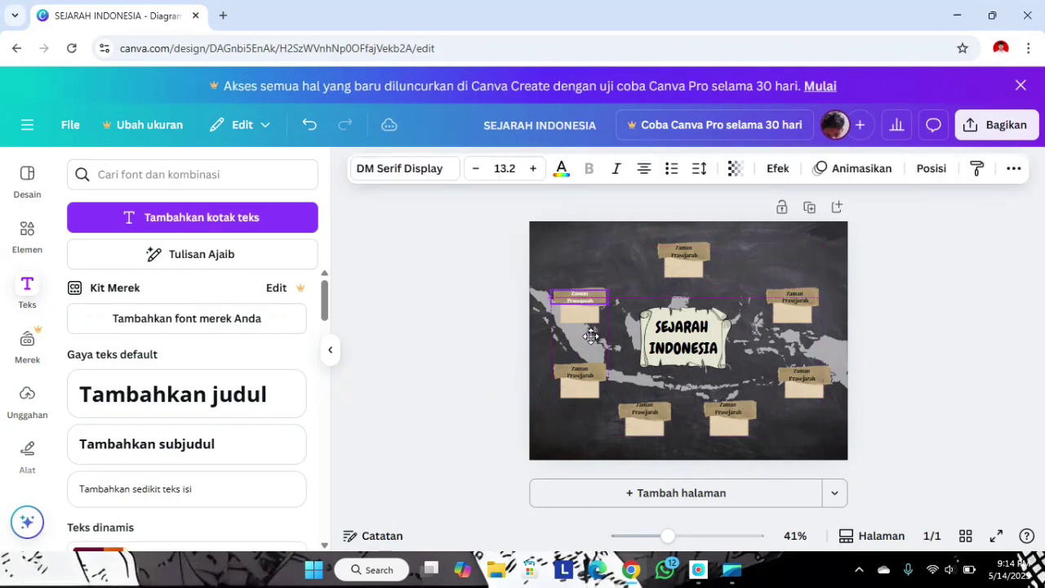
click(487, 343)
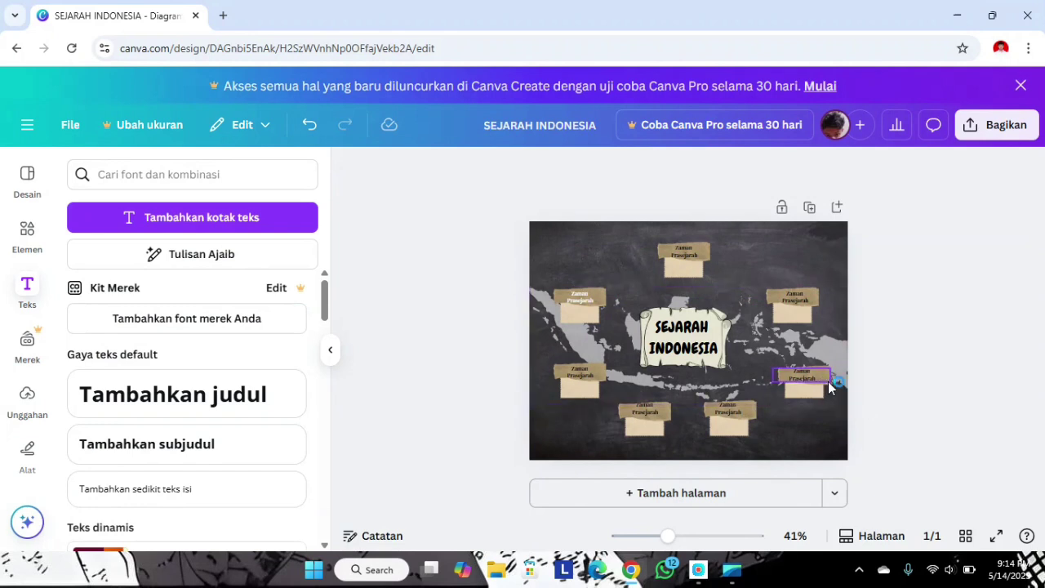
- Shift the lower right brown strip slightly up and align its "Zaman Prasejarah" label on it
click(830, 389)
drag(812, 415, 821, 374)
click(815, 367)
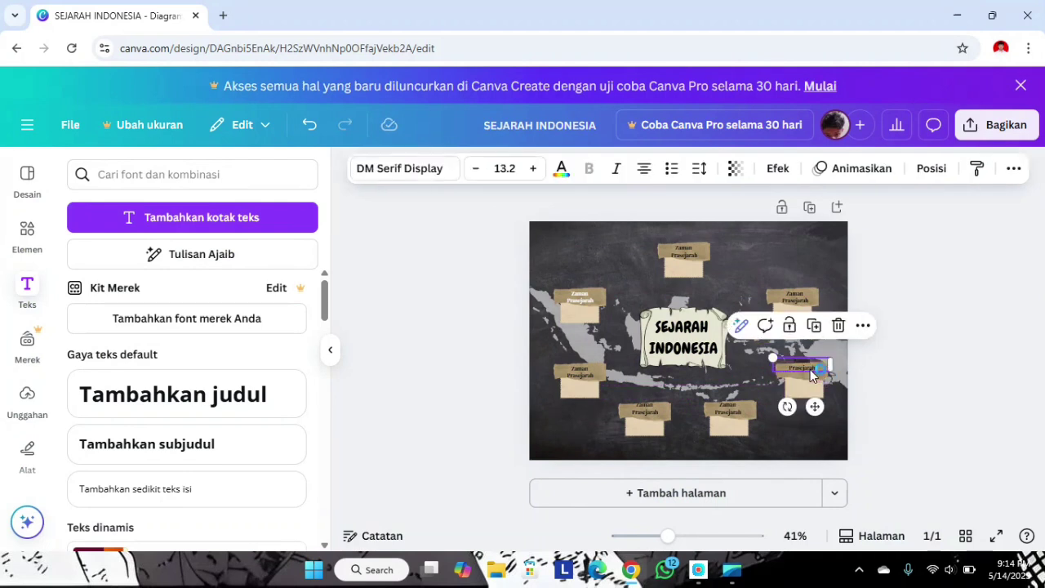
drag(814, 400, 814, 405)
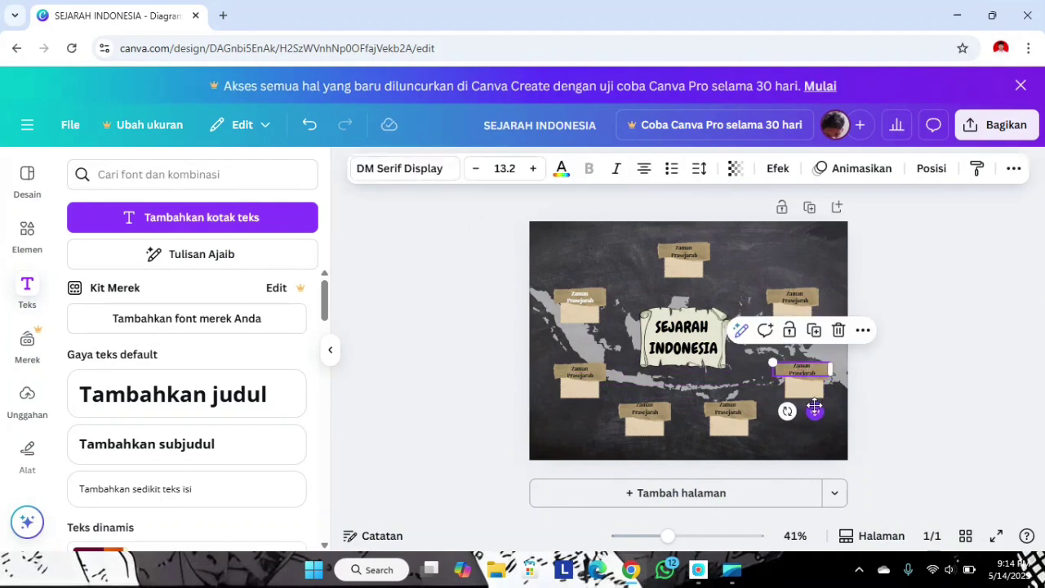
- Try white text on the lower right label, and return both it and the upper left label to black (#000000)
click(561, 168)
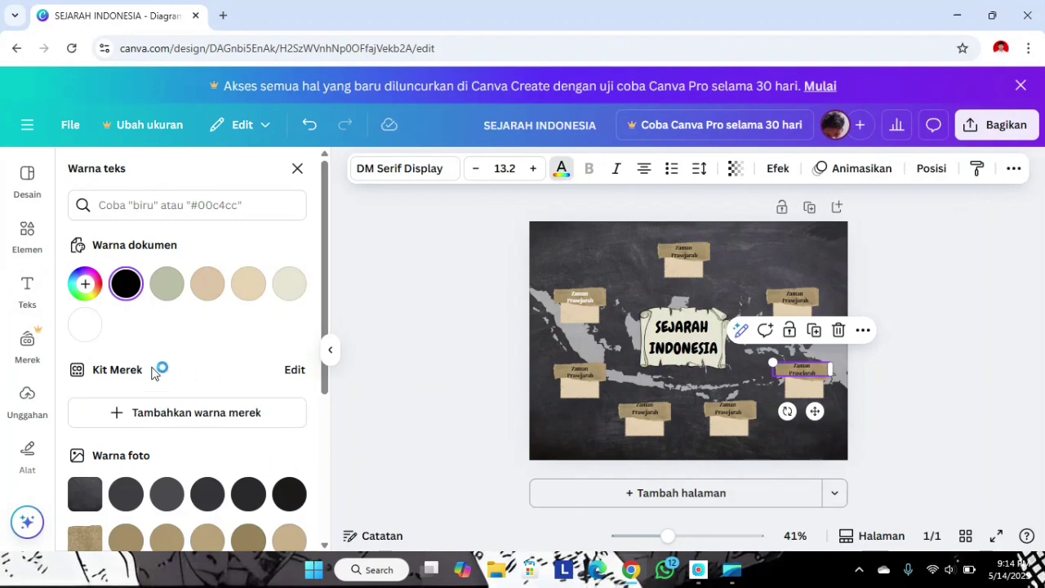
click(85, 326)
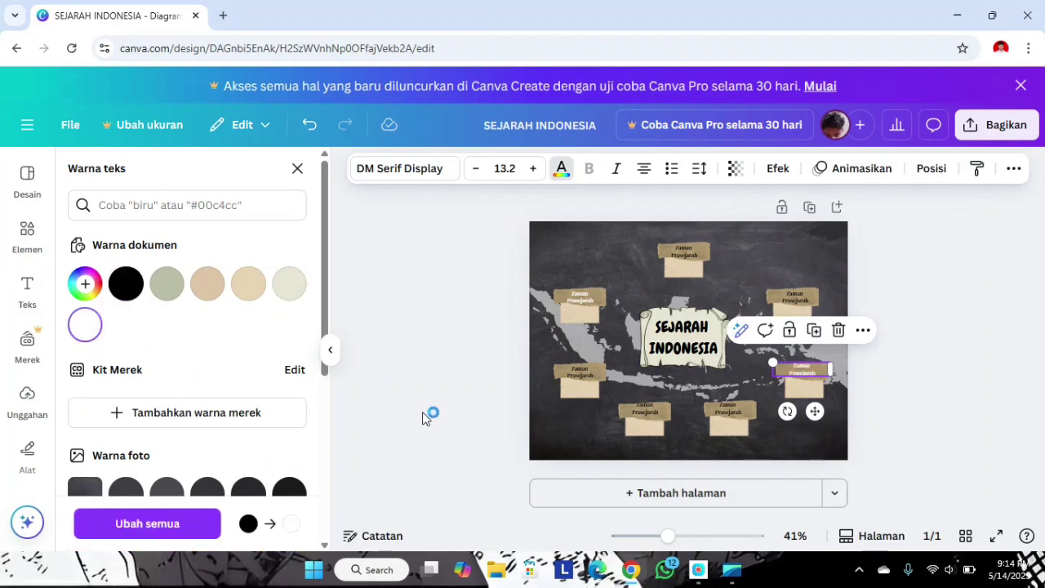
click(562, 173)
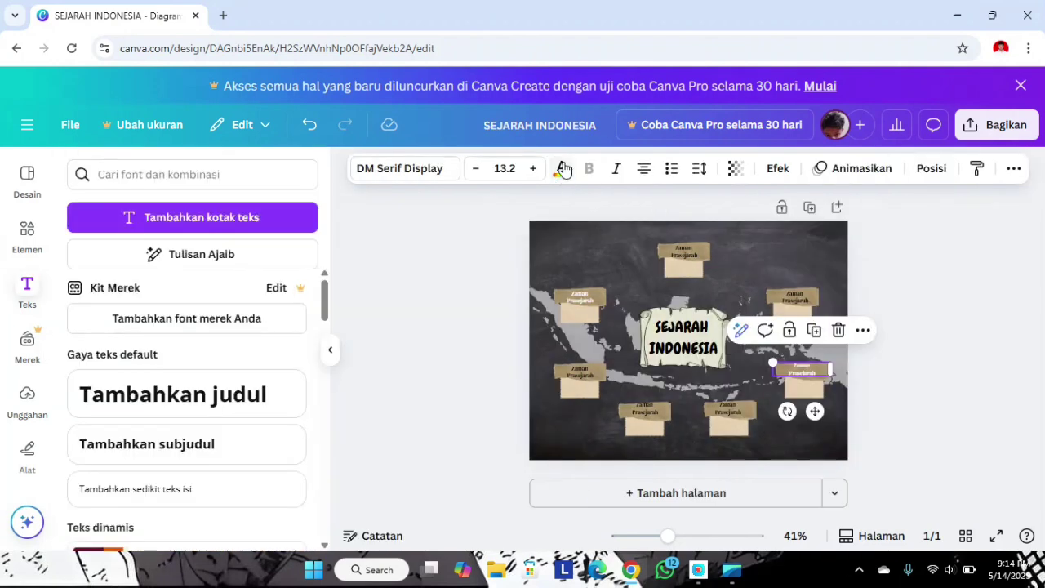
click(563, 168)
click(125, 284)
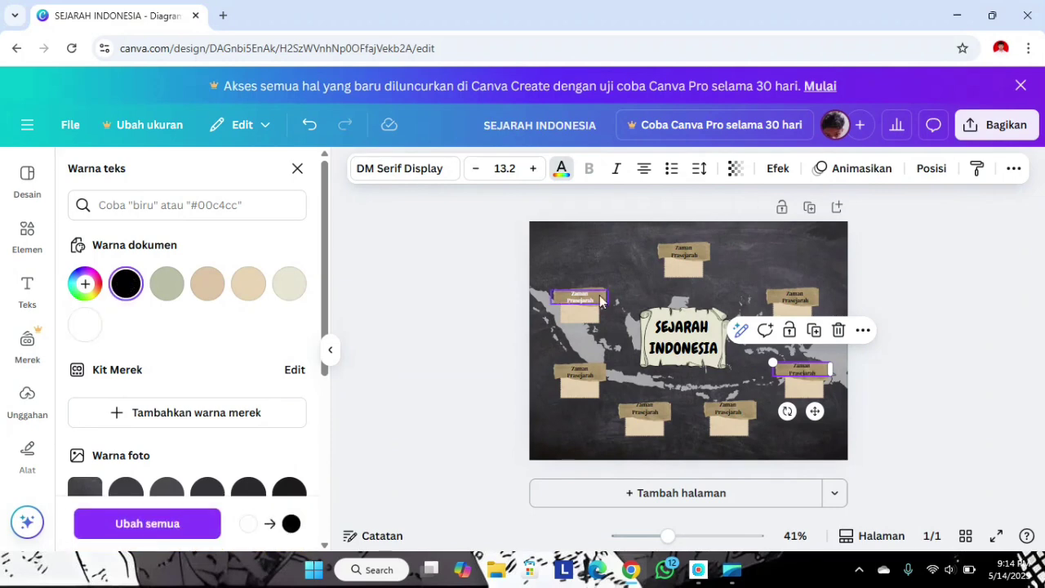
click(594, 300)
click(126, 284)
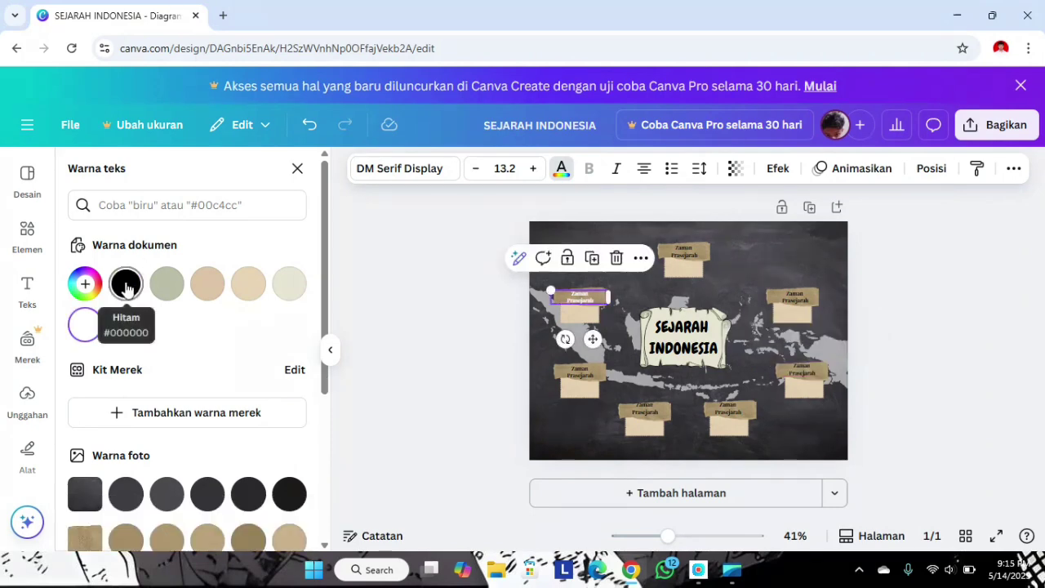
click(470, 446)
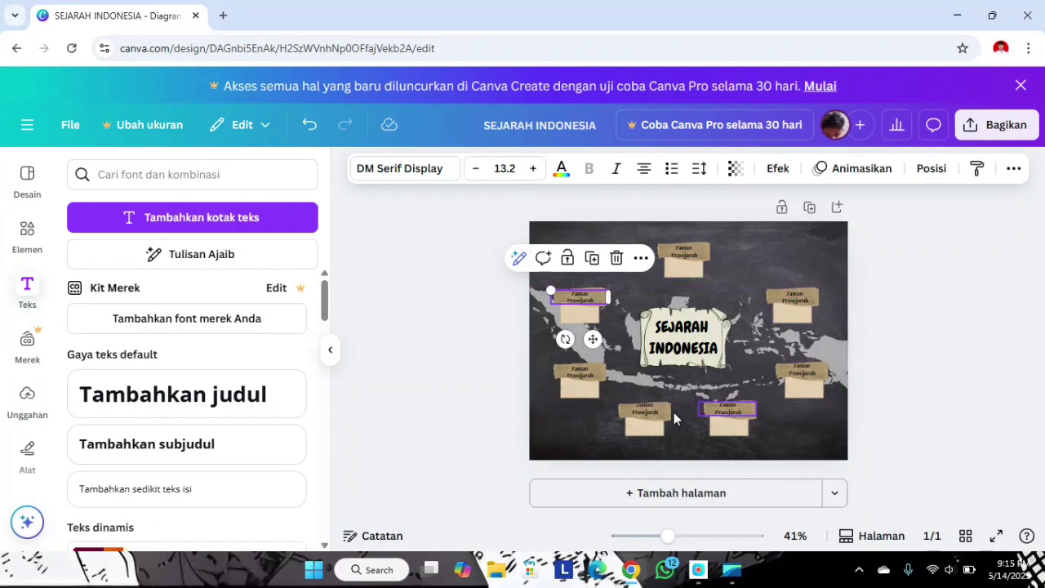
- Replace the upper right label's text with "Zaman" and "Hindu- Budha" on two lines
click(794, 296)
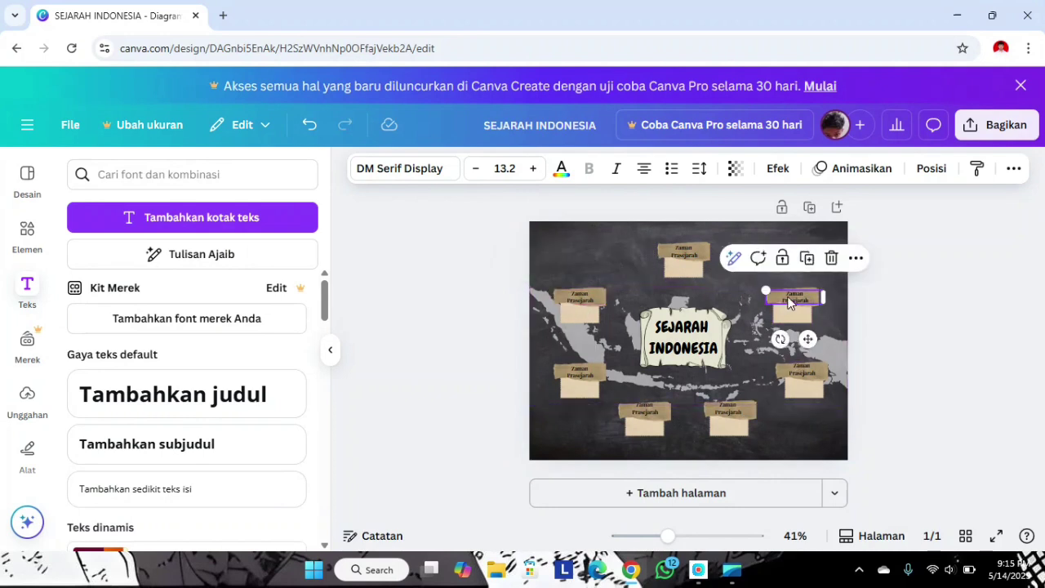
double_click(794, 295)
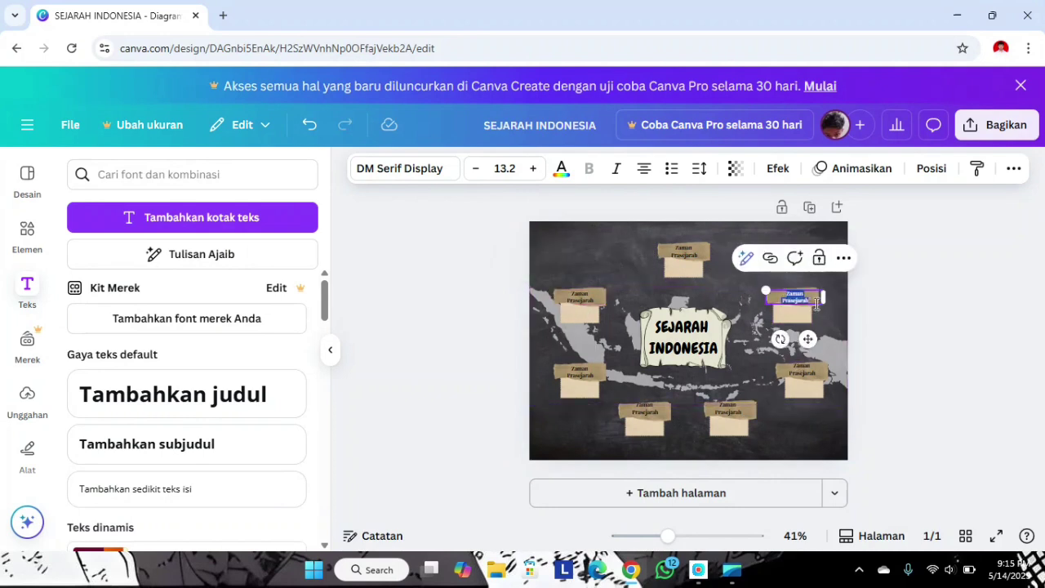
text(Zaman)
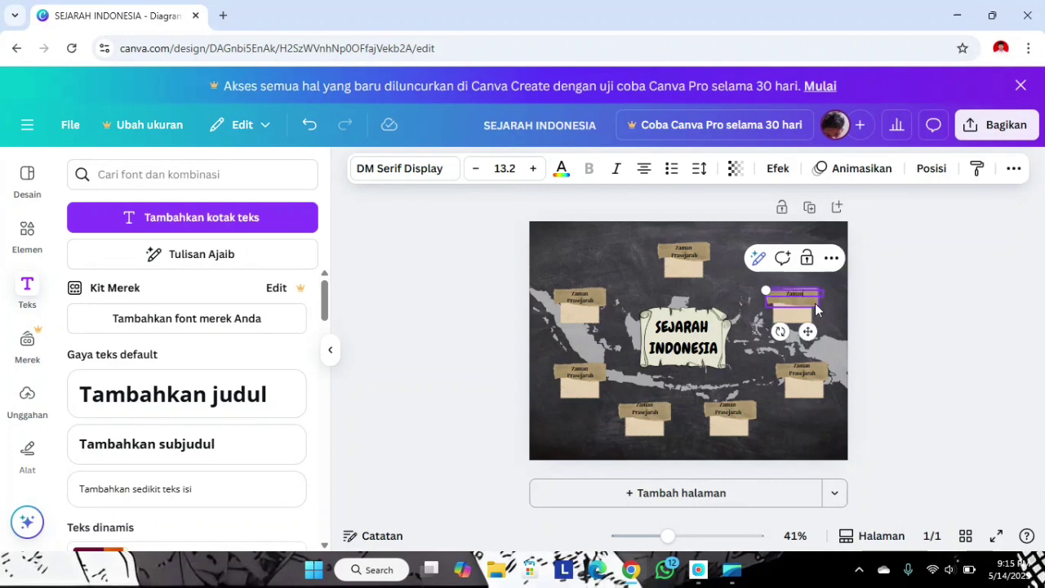
key(Return)
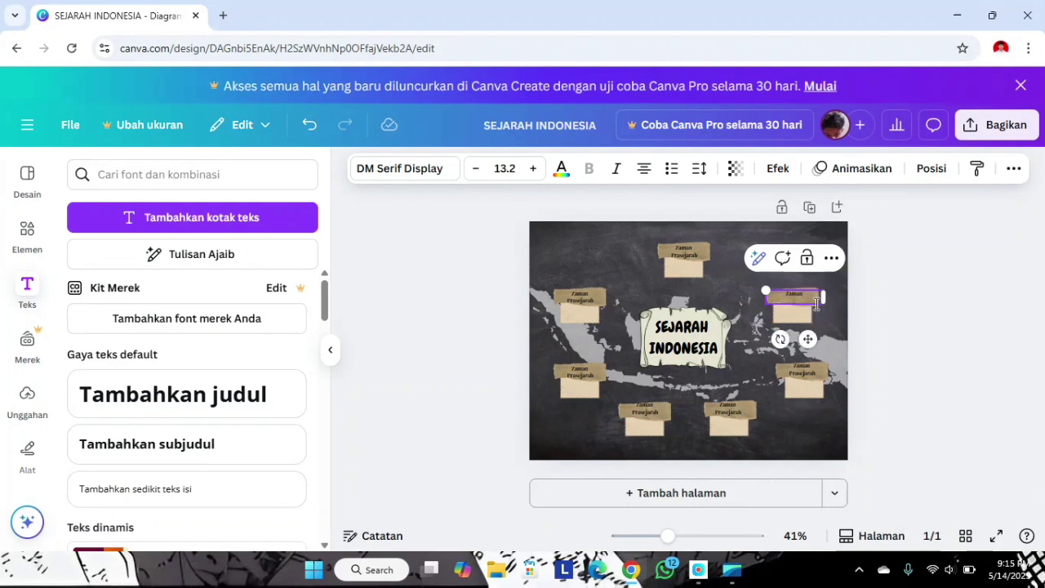
text(Hindu- Budha)
- Replace the lower right label's text with "Zaman" and "Islam" on two lines
click(794, 375)
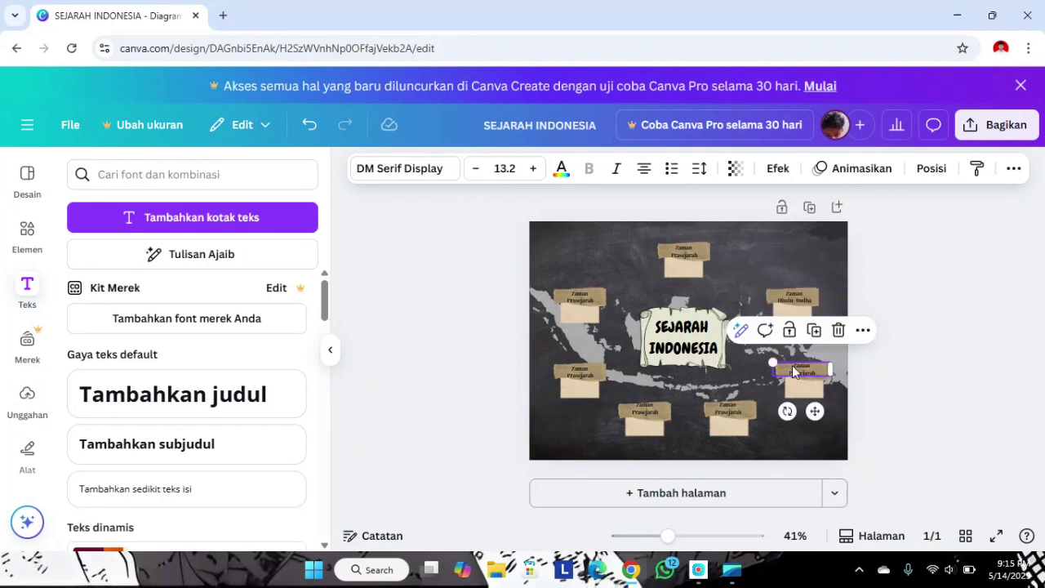
mouse_move(793, 374)
mouse_down()
mouse_move(817, 375)
mouse_move(795, 368)
mouse_up()
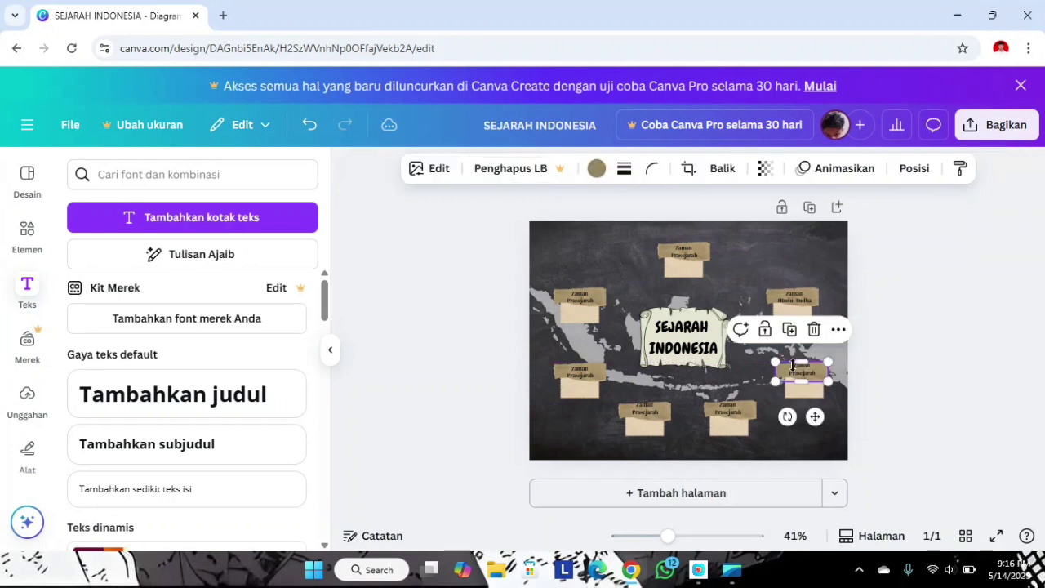
double_click(819, 373)
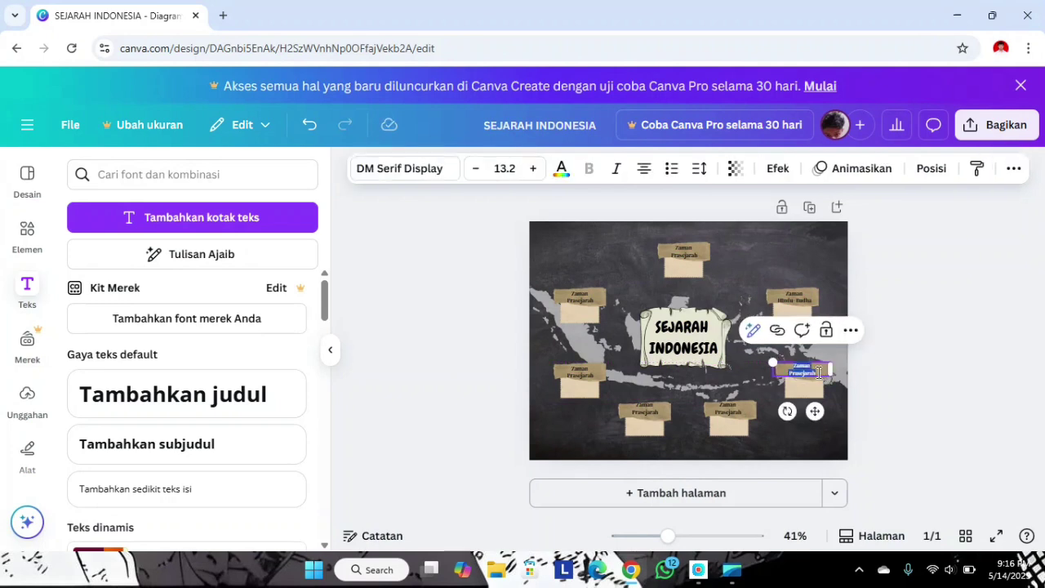
text(Zamann)
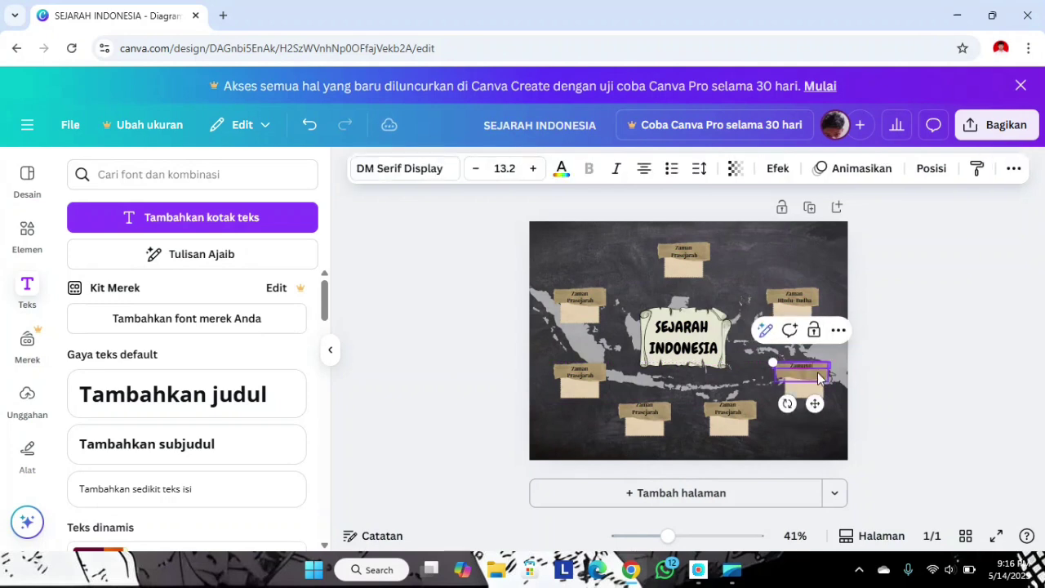
key(BackSpace)
key(BackSpace)
text(n)
key(Return)
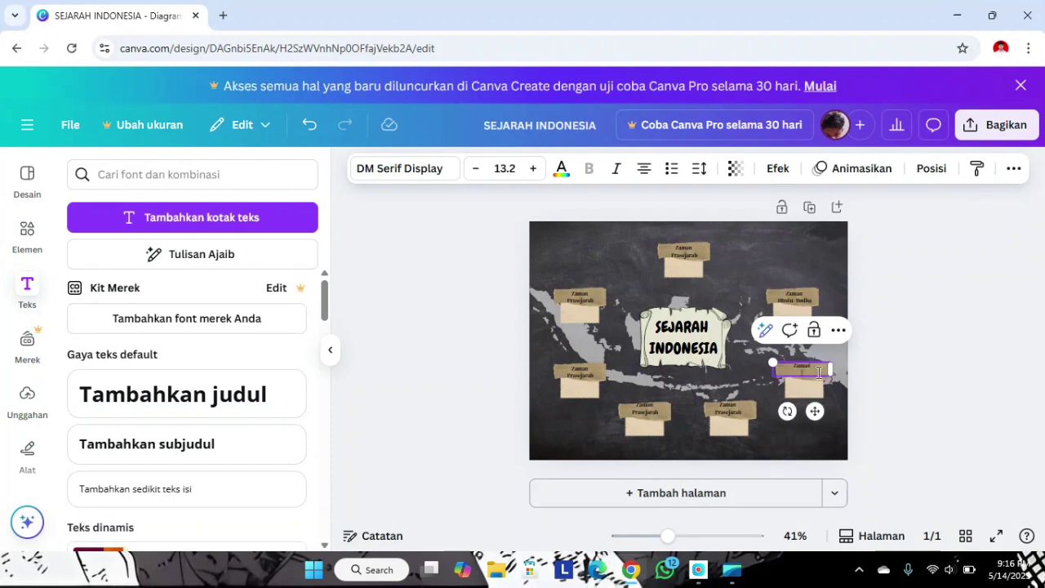
- Replace the text of the label on the bottom row's right note with "Penjajahan" and "Asing" on two lines
click(738, 416)
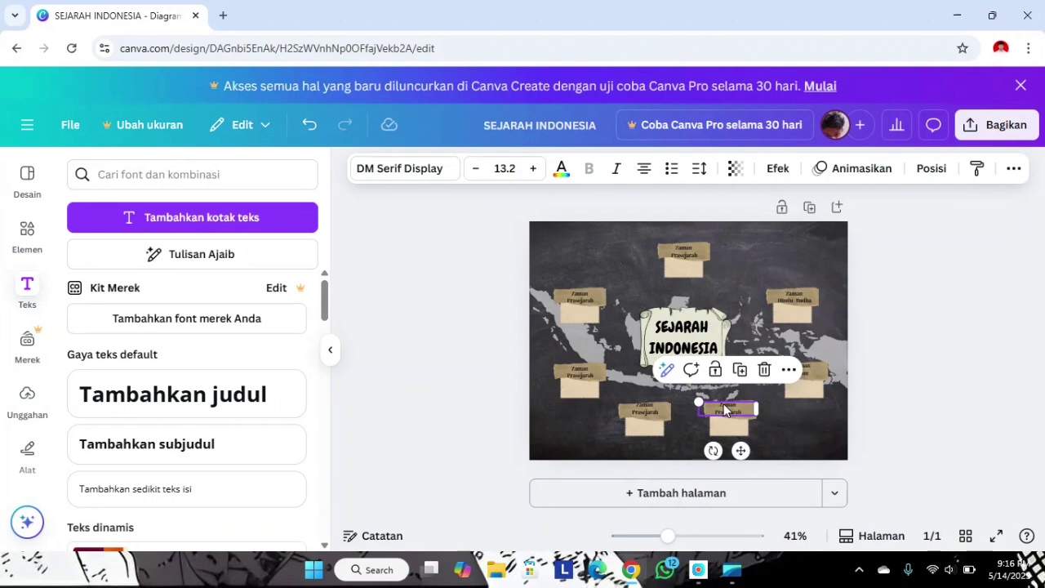
drag(723, 405, 731, 404)
click(722, 407)
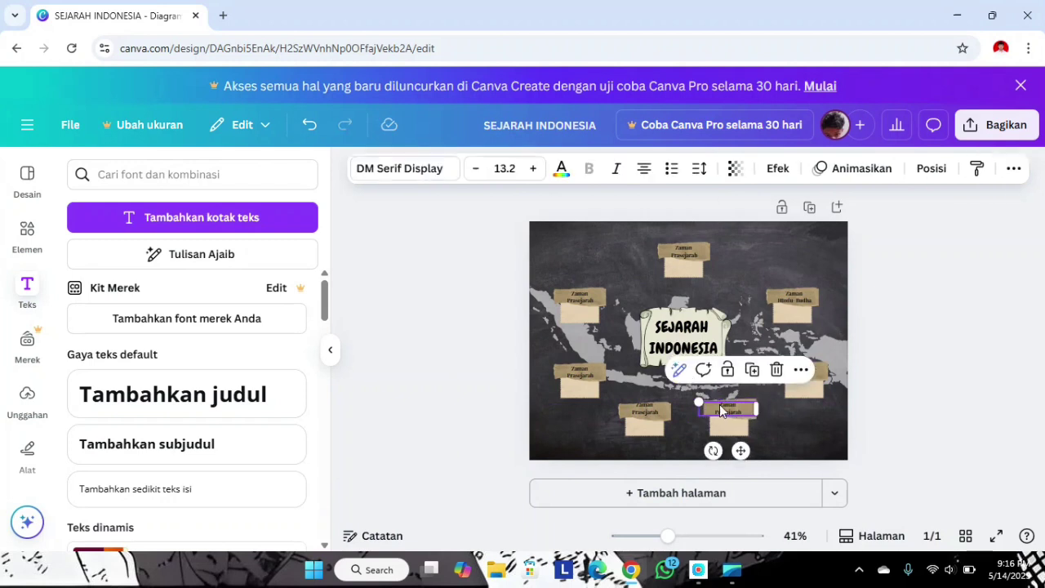
double_click(721, 406)
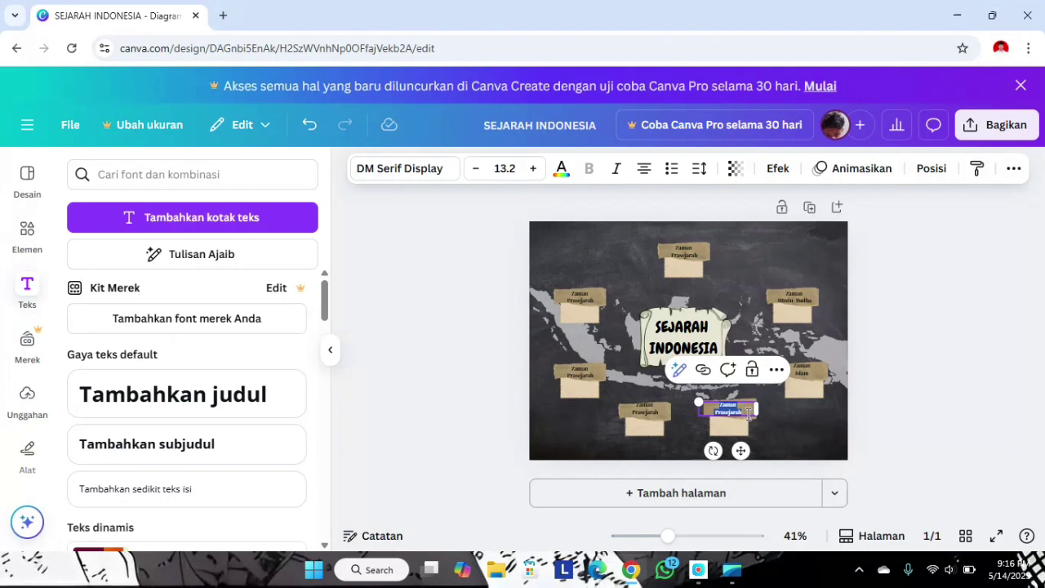
text(Zaman P)
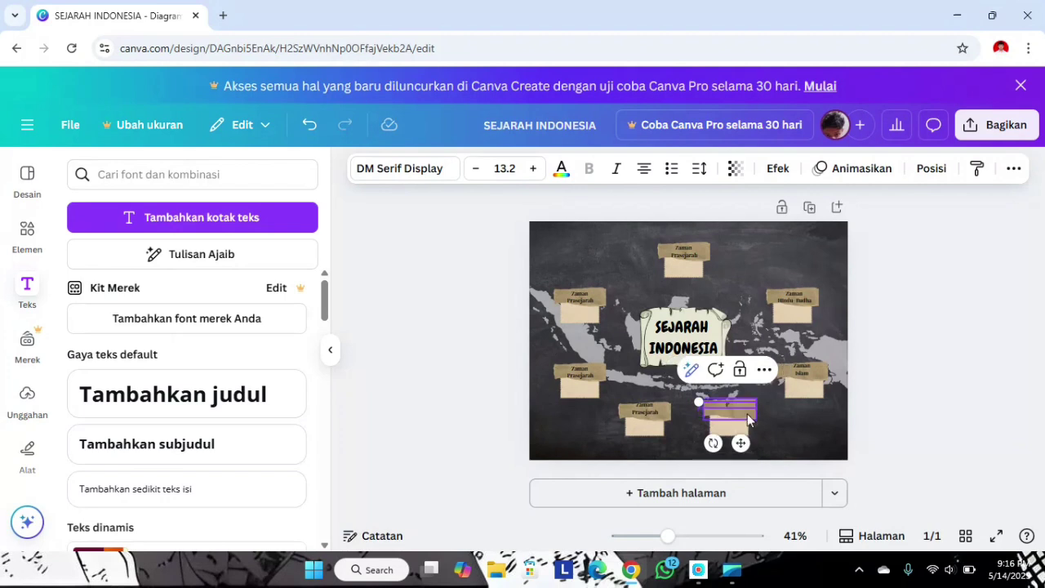
text(enjajahan)
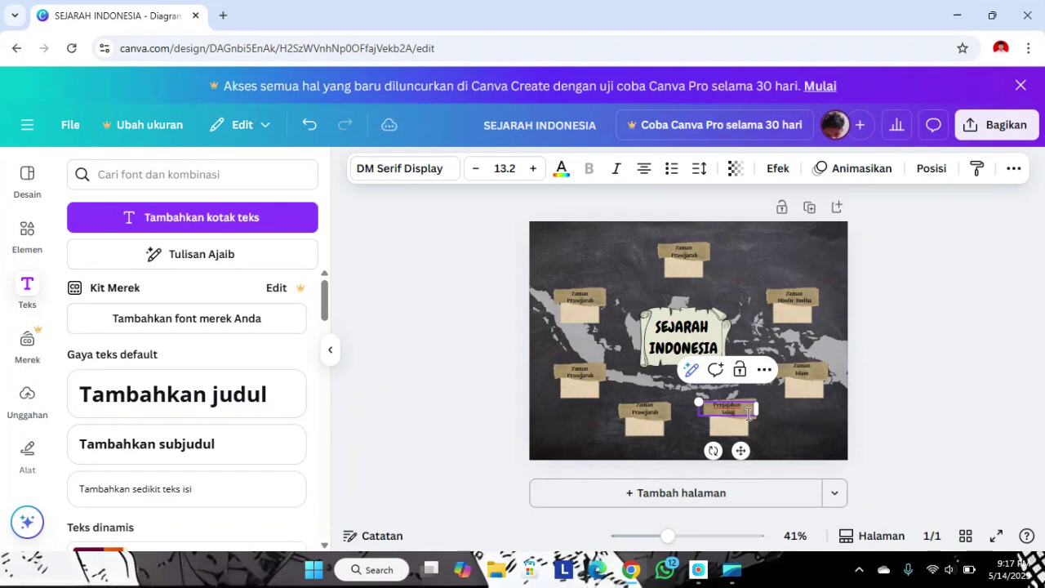
- Replace the text of the label on the bottom row's left note with "Pergerakan Nasional"
click(653, 410)
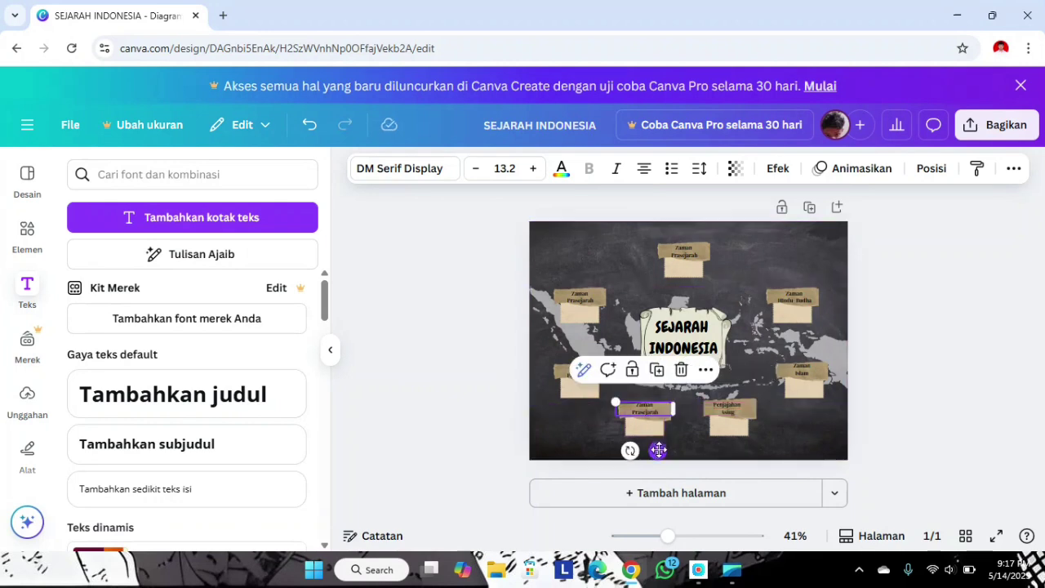
click(658, 450)
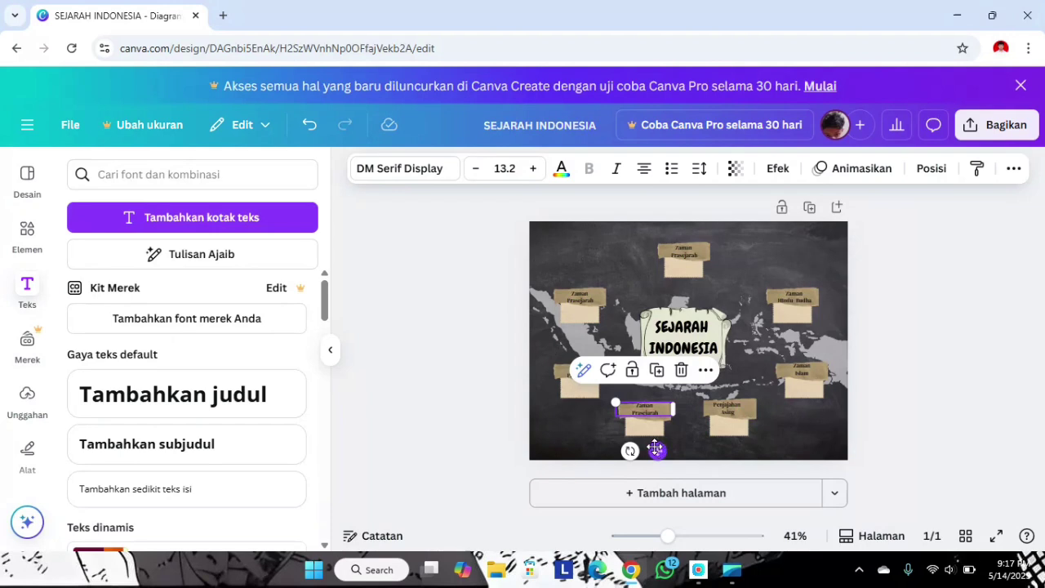
click(638, 408)
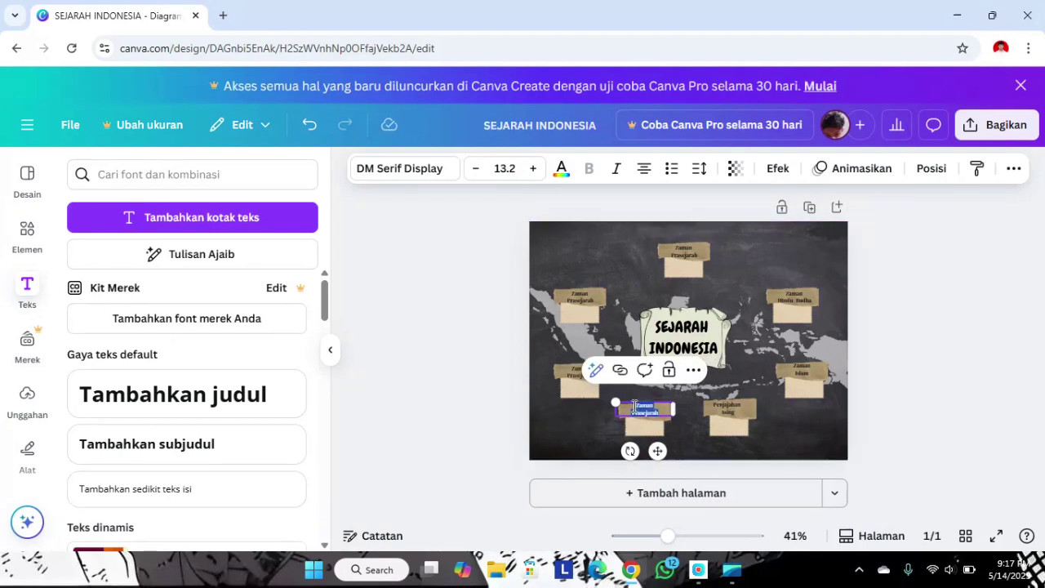
text(Per)
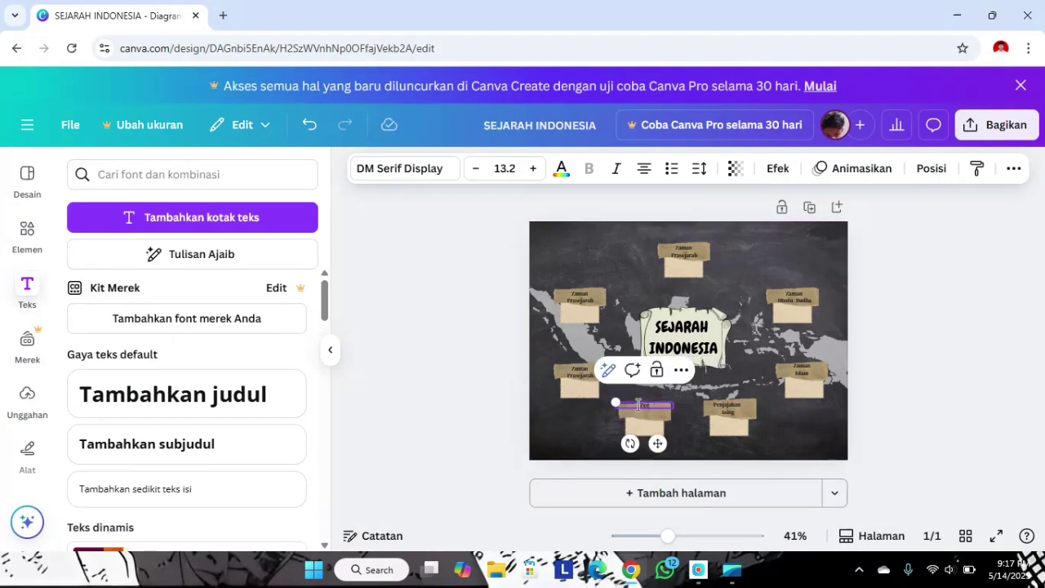
text(gerakan Nasionalal)
key(Return)
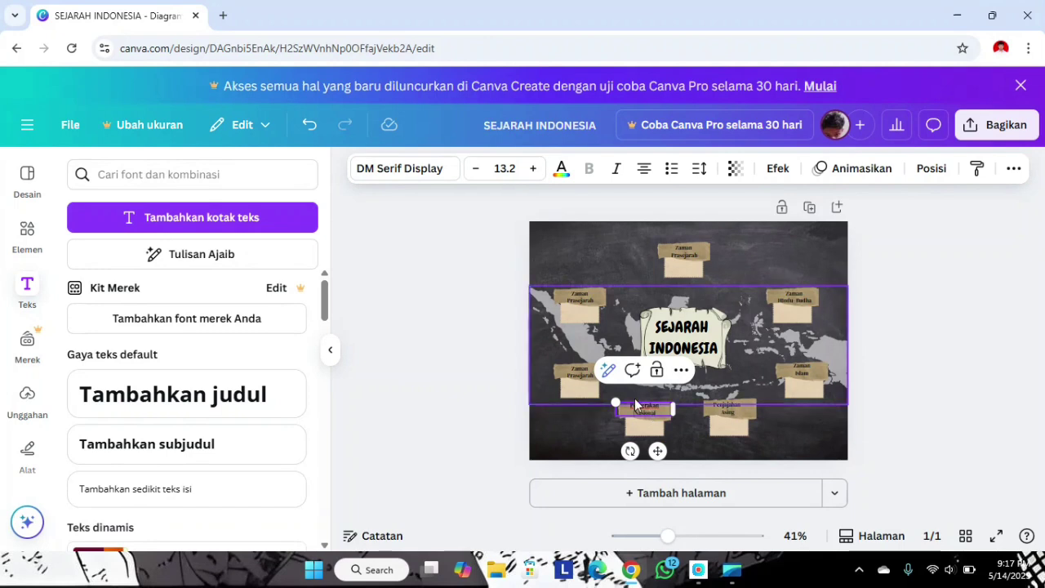
- Replace the lower left label's text with "Pendudukan" and "Jepang" on two lines
click(581, 374)
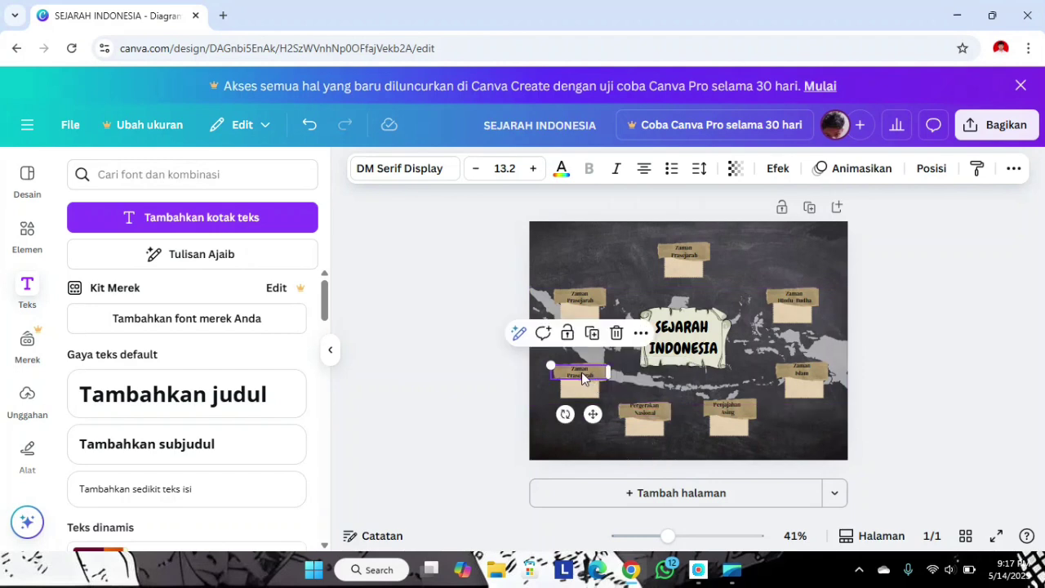
click(571, 368)
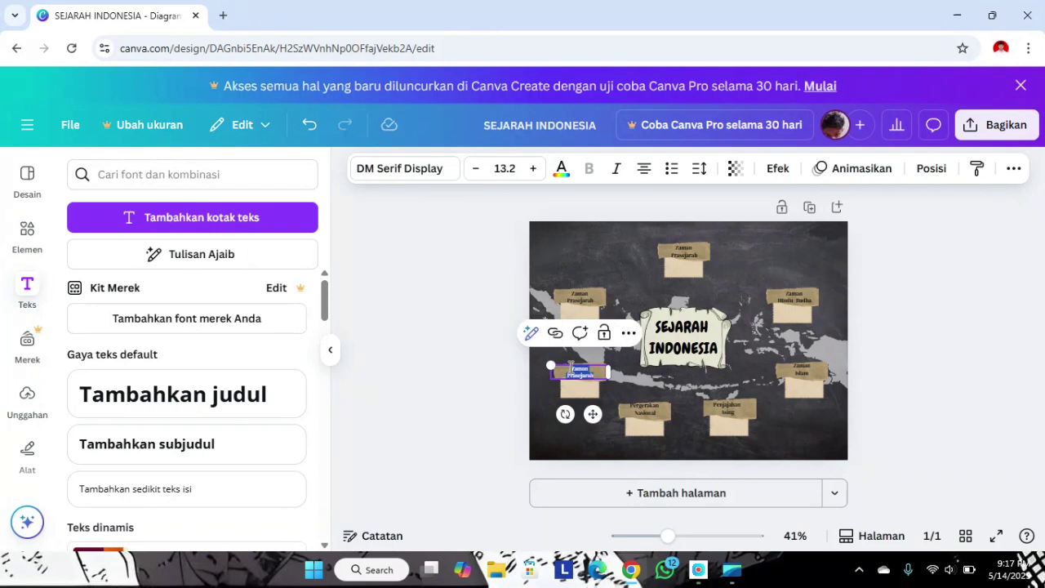
text(Pendud)
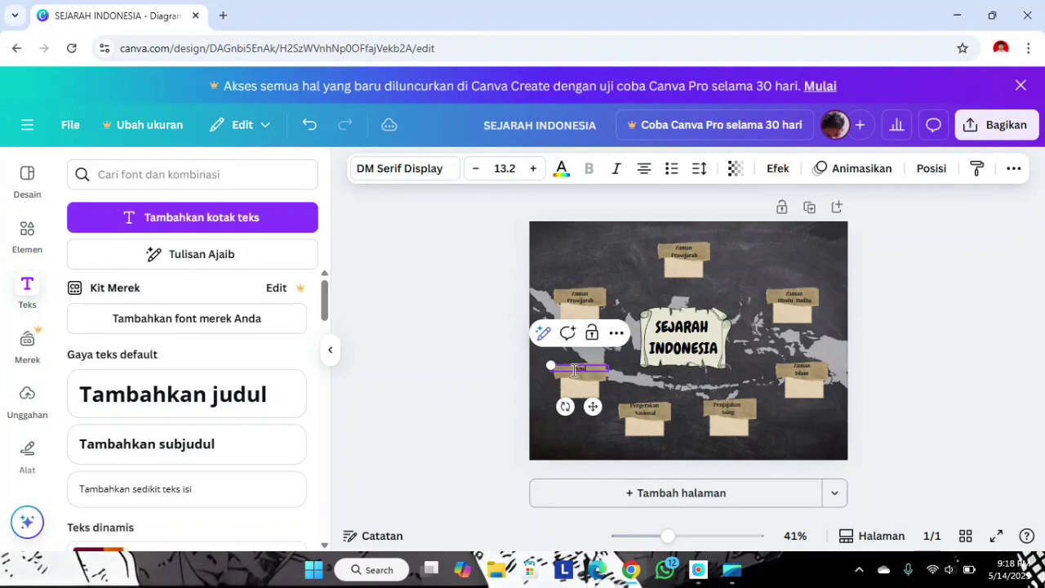
text(ukan)
key(Return)
text(Jepang)
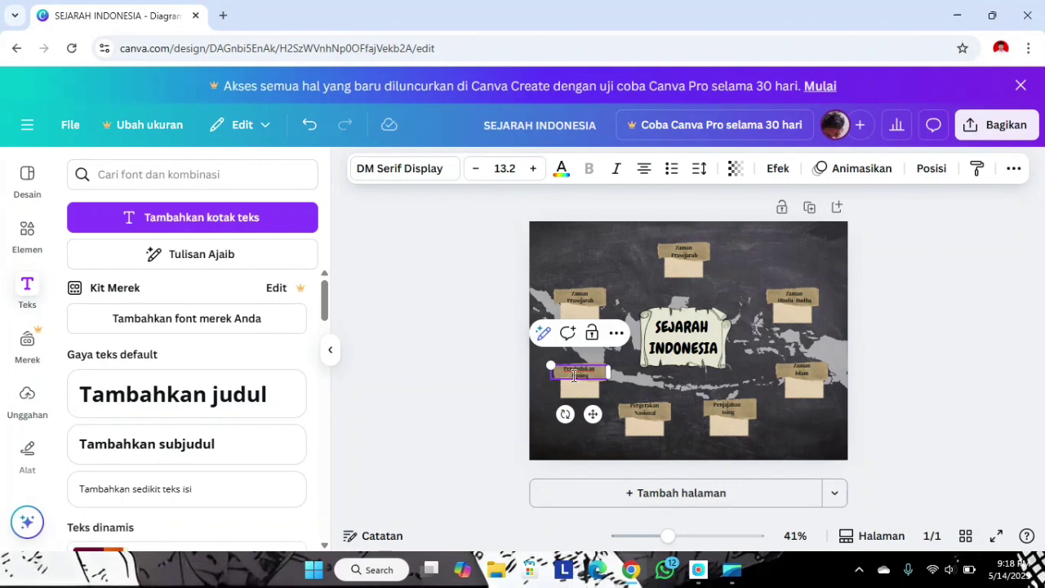
- Replace the upper left label's text with "Prokalamasi" and "Kemerdekaan" on two lines
click(576, 299)
click(573, 296)
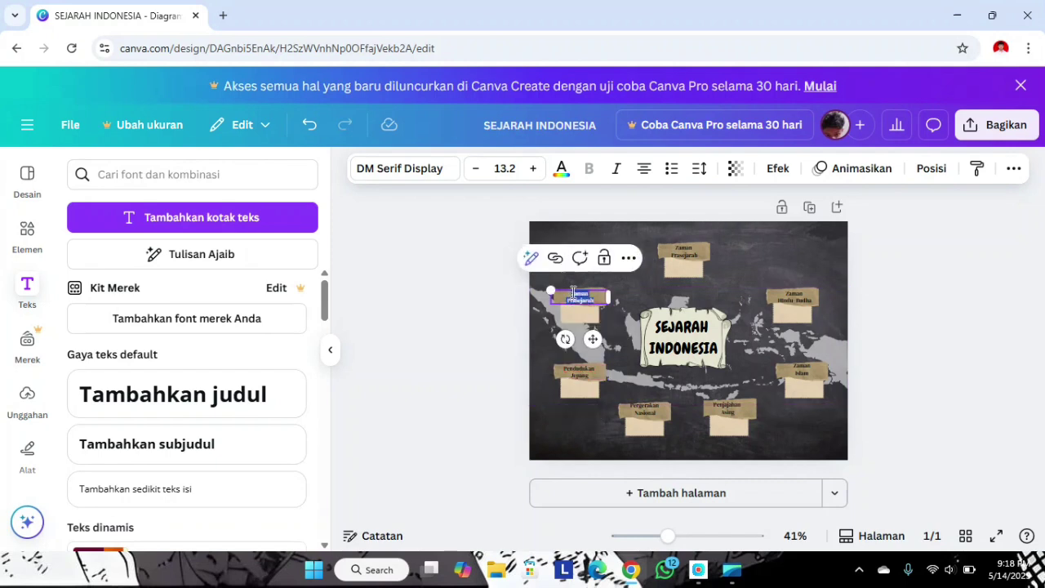
text(Proklamasi)
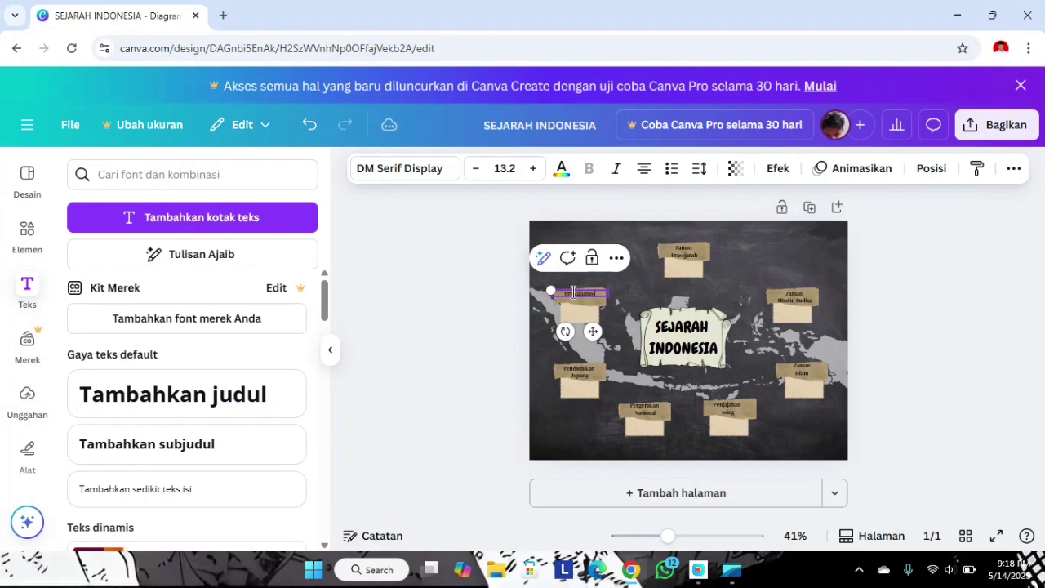
key(Return)
text(Kemerdekaan)
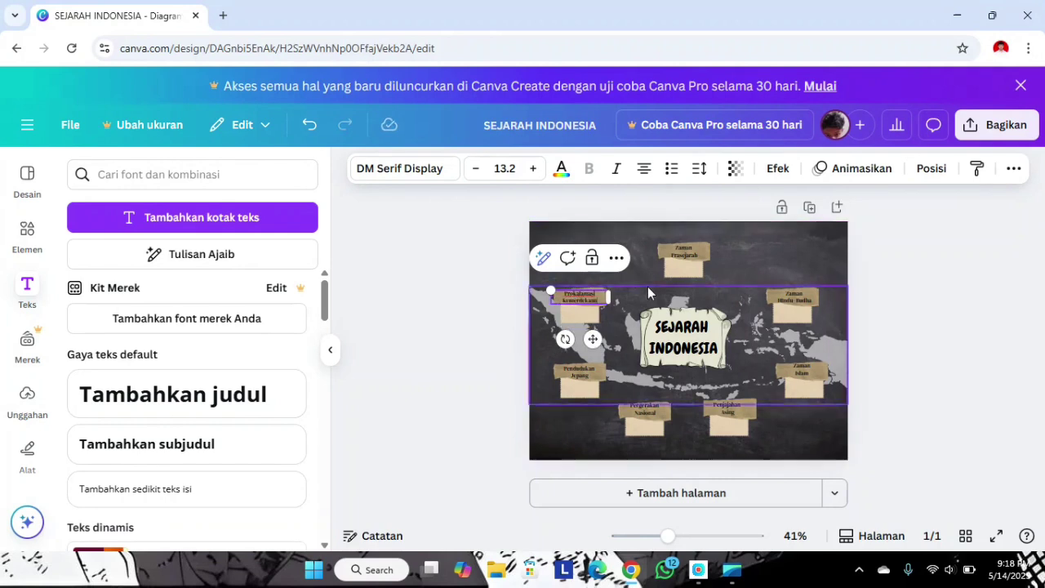
click(434, 397)
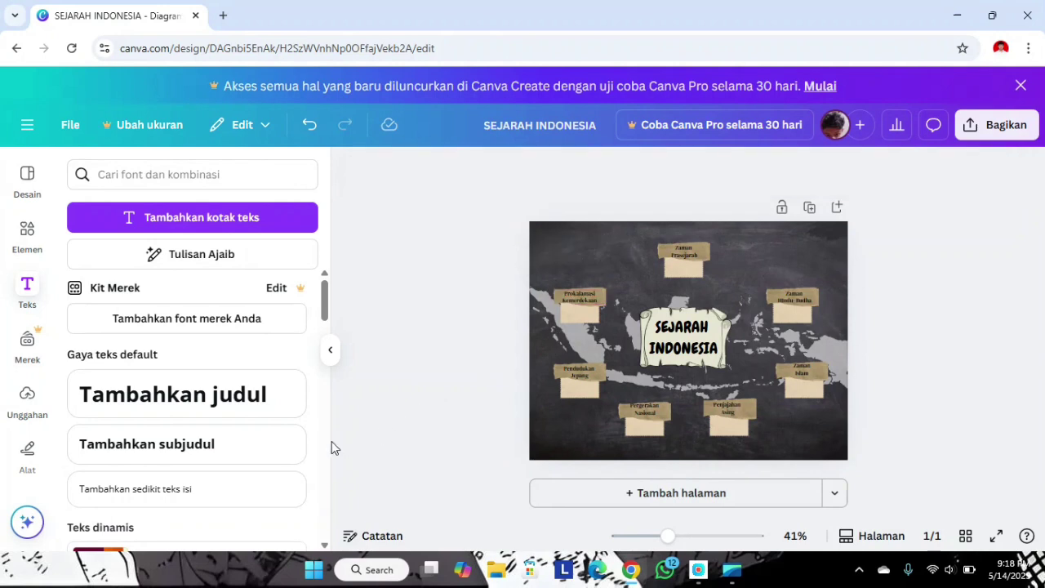
- Add a body text box holding a numbered list: "Manusia Purba", "Alat batu, logam" and "Bercocok tanam"
click(215, 486)
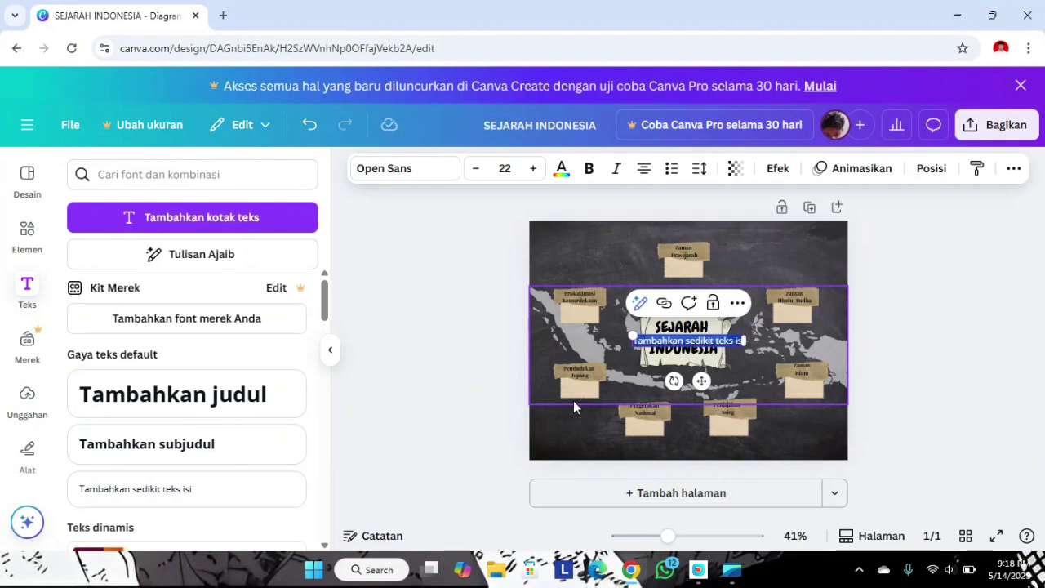
key(BackSpace)
key(ctrl+shift+7)
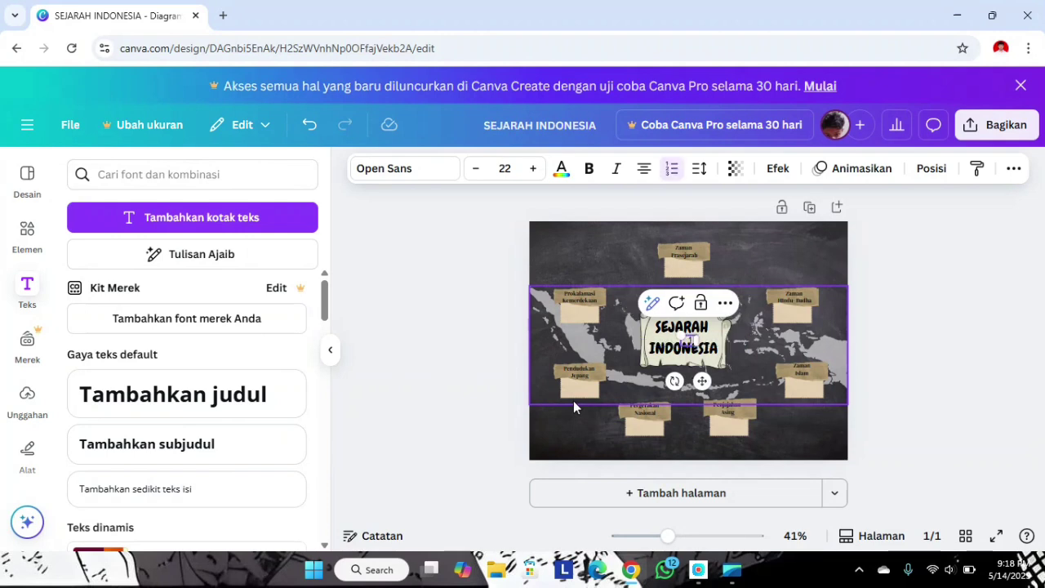
text(Manusia)
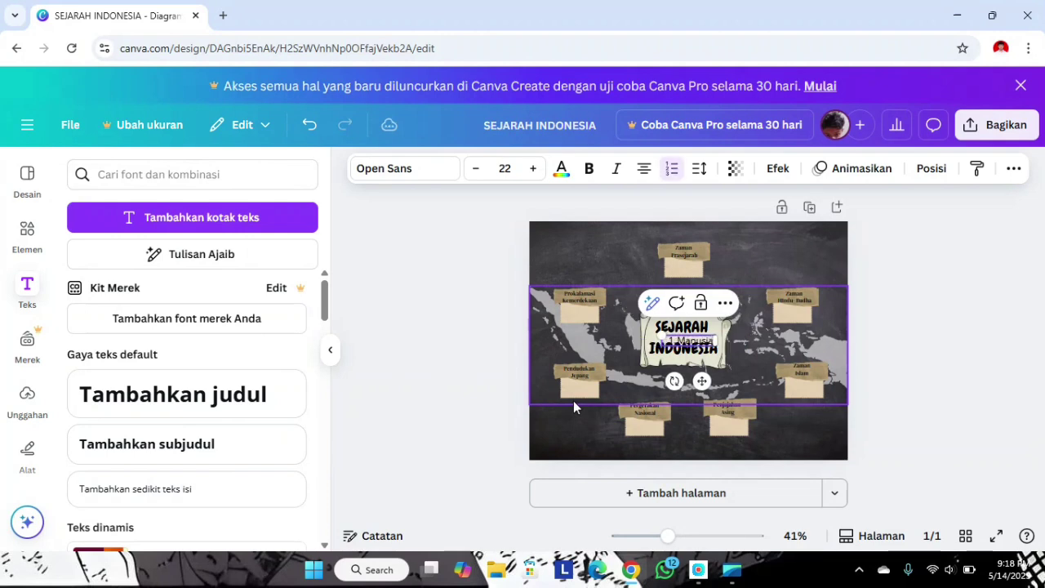
text( Purba)
key(Return)
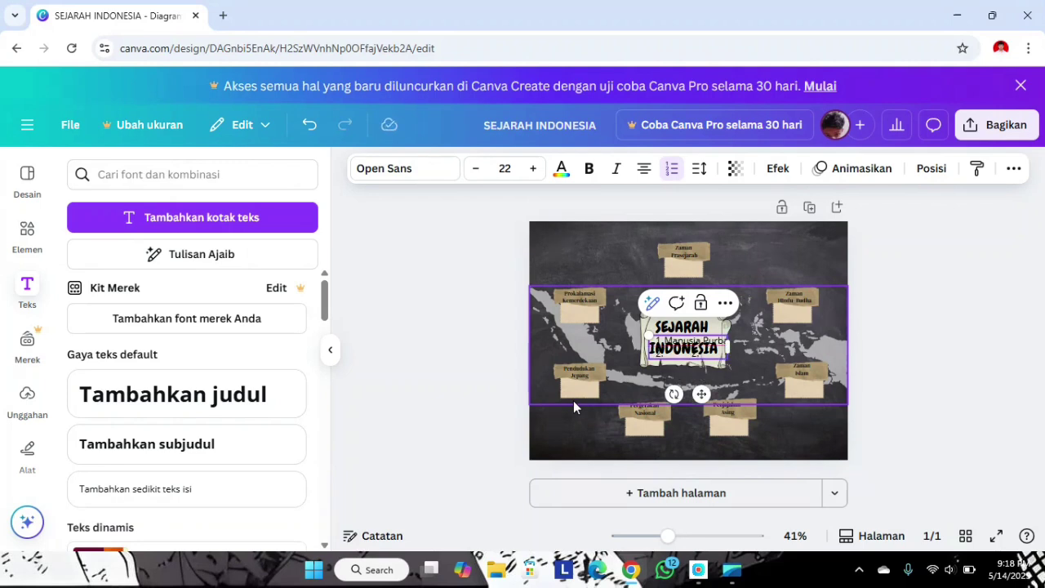
text(Alat batu)
key(BackSpace)
text(u, logam)
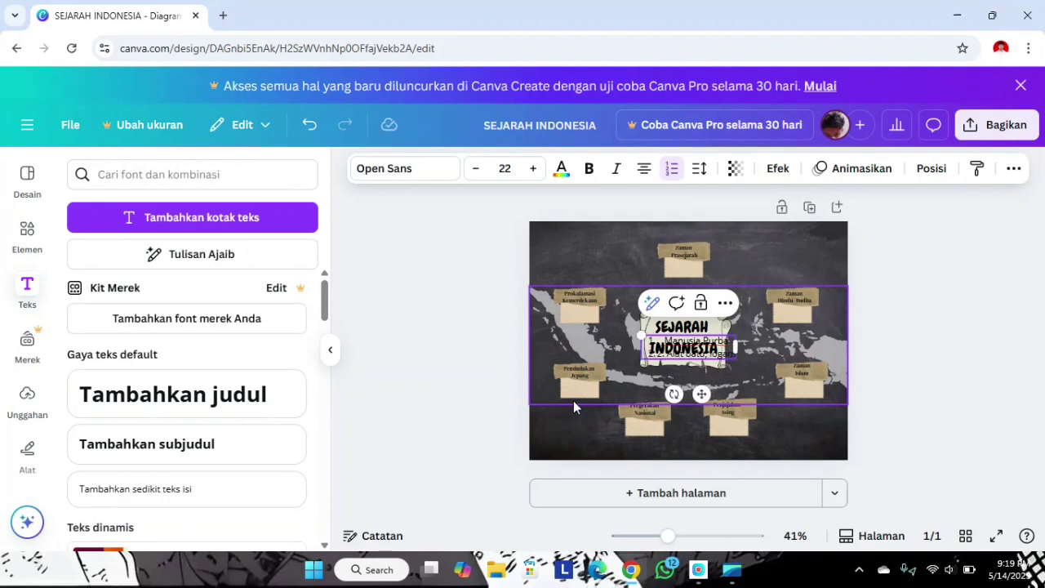
key(Return)
text(Bercocok)
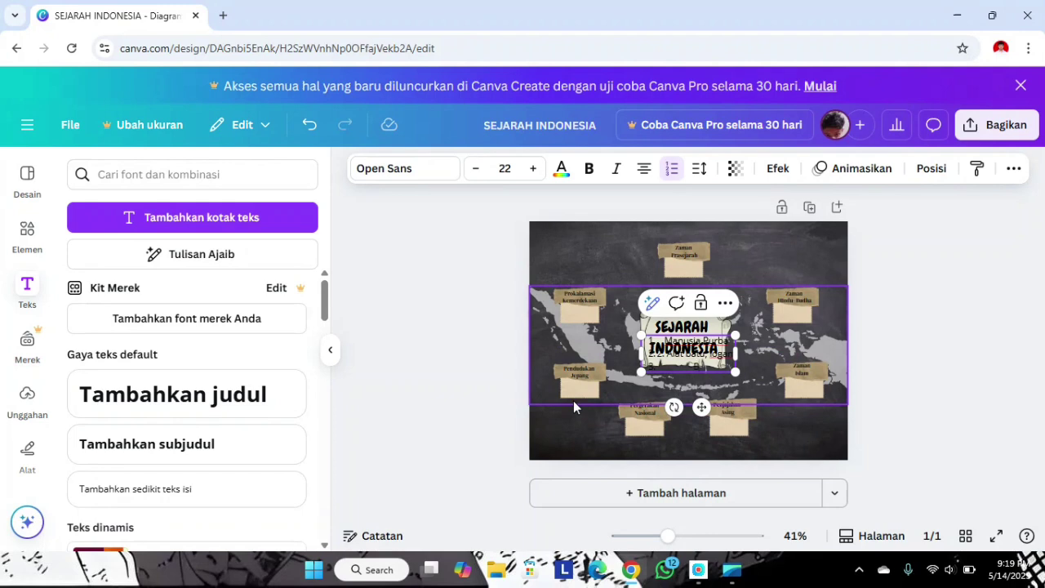
text( tanam)
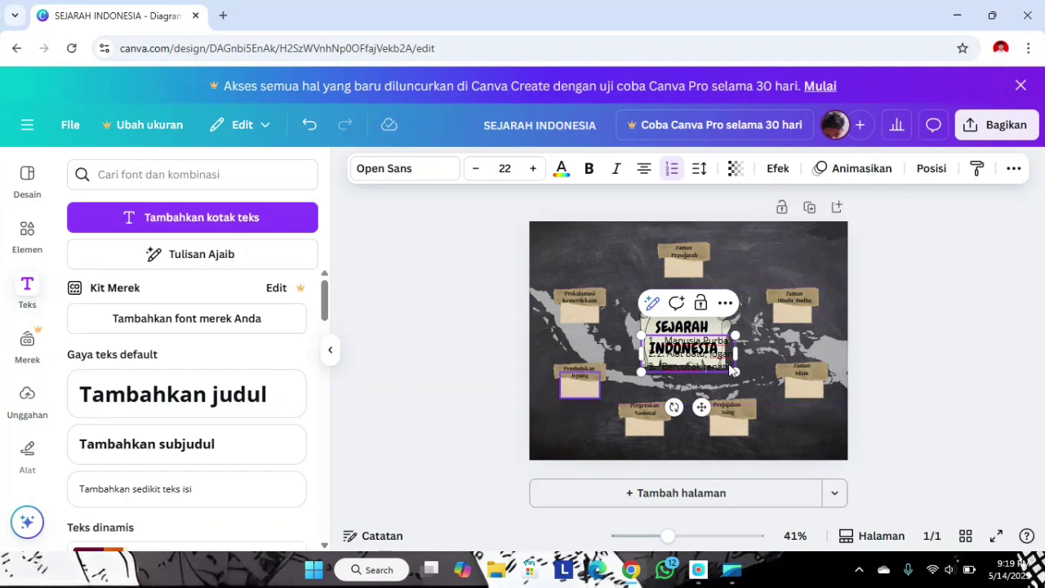
- Shrink the numbered list to font size 9.1 and place it on the beige note under the top "Zaman Prasejarah" label
drag(735, 372, 689, 352)
drag(679, 387, 690, 349)
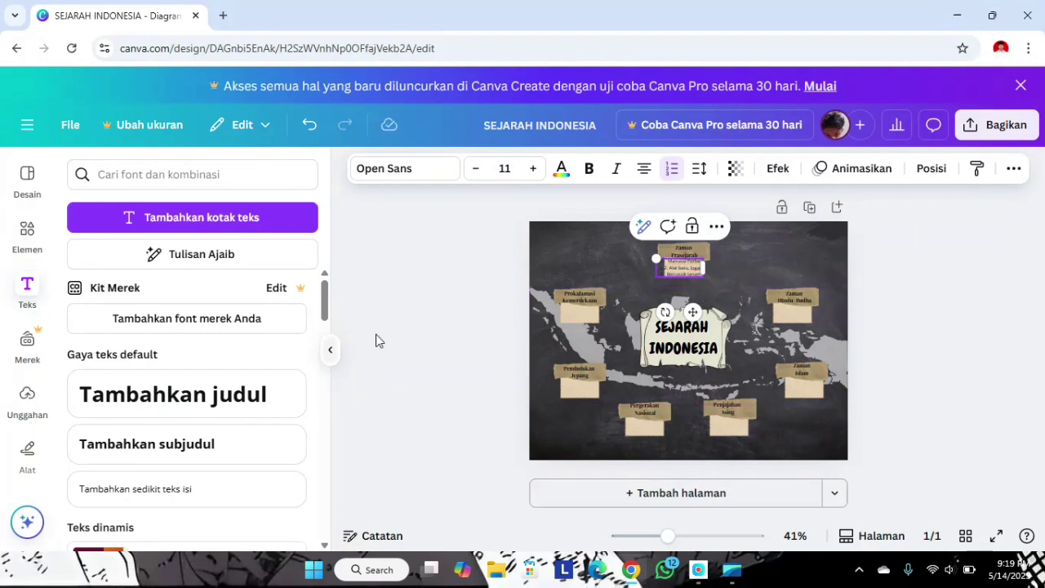
click(330, 349)
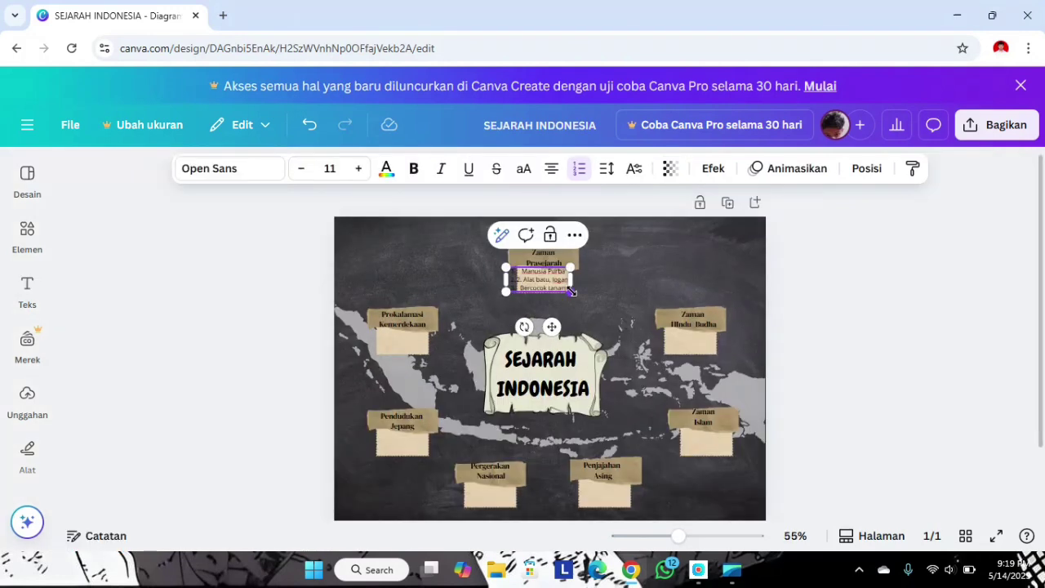
drag(569, 292, 558, 283)
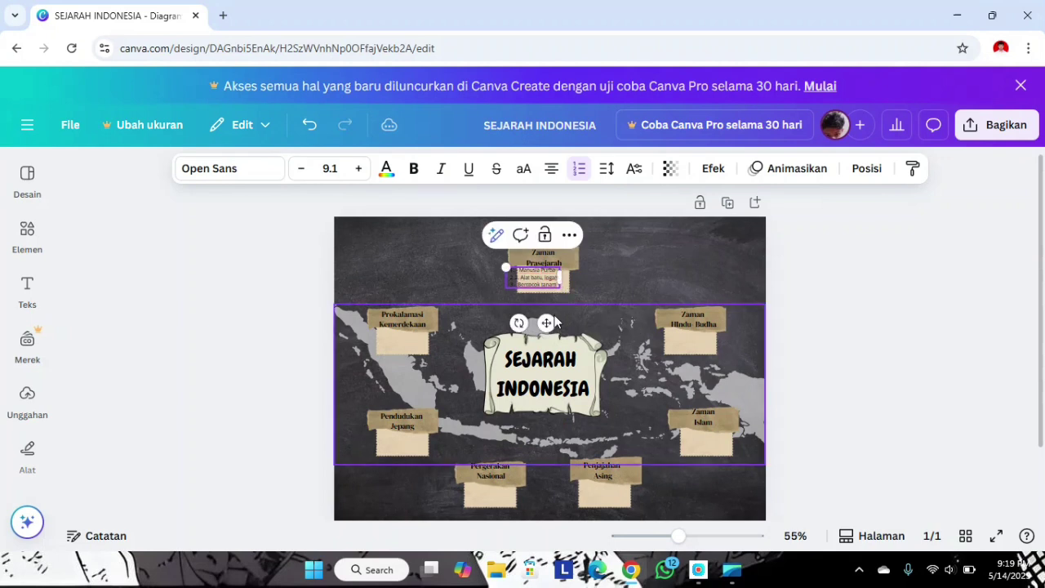
drag(548, 322, 552, 327)
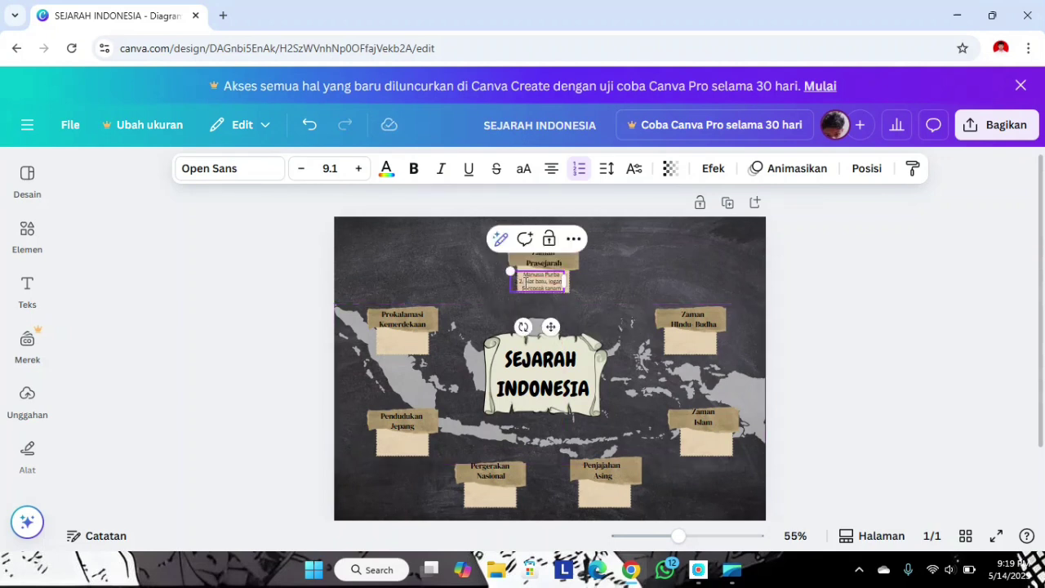
- Delete the duplicate "2." before "Alat batu, logam" in the numbered list
click(526, 283)
key(BackSpace)
key(BackSpace)
key(BackSpace)
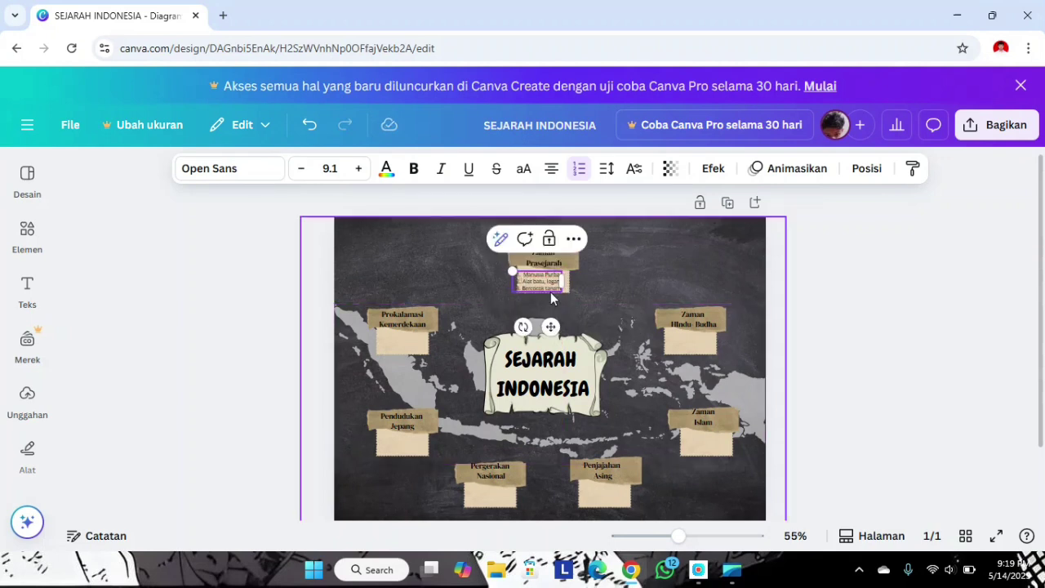
- Set the font of the whole numbered list under "Zaman Prasejarah" to DM Serif Display
click(270, 170)
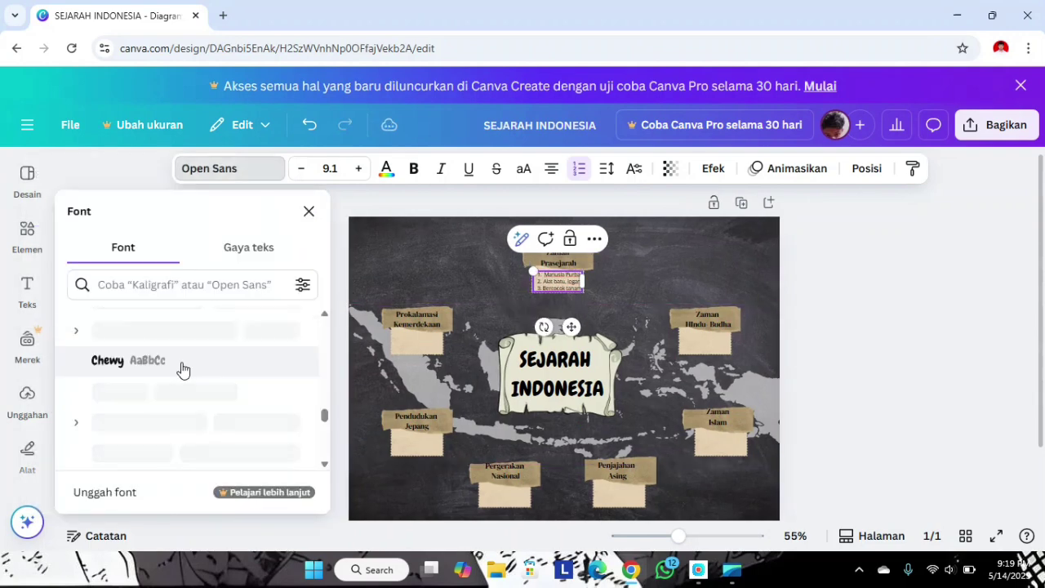
scroll(181, 366, down, 1)
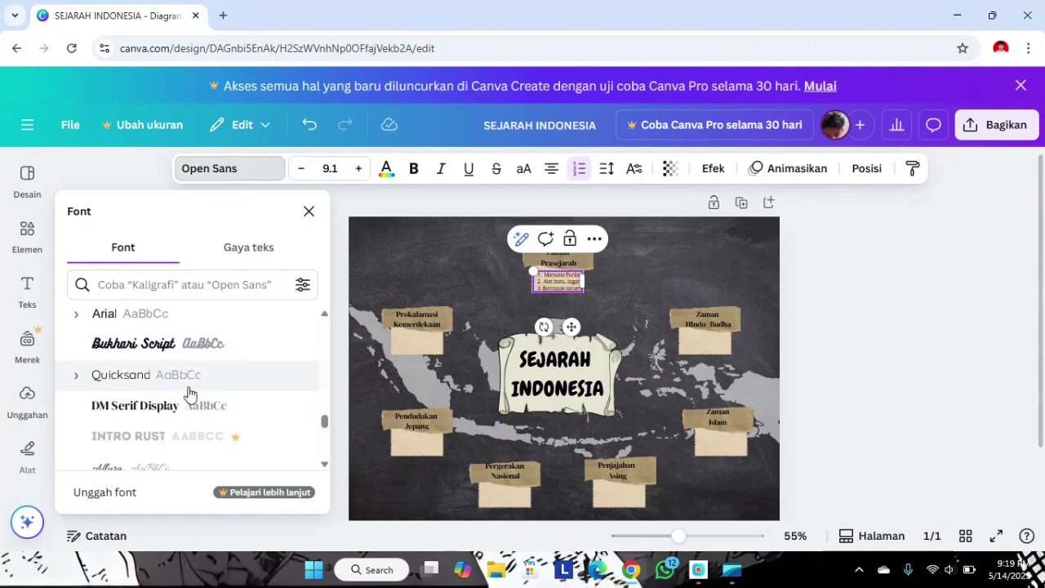
click(188, 403)
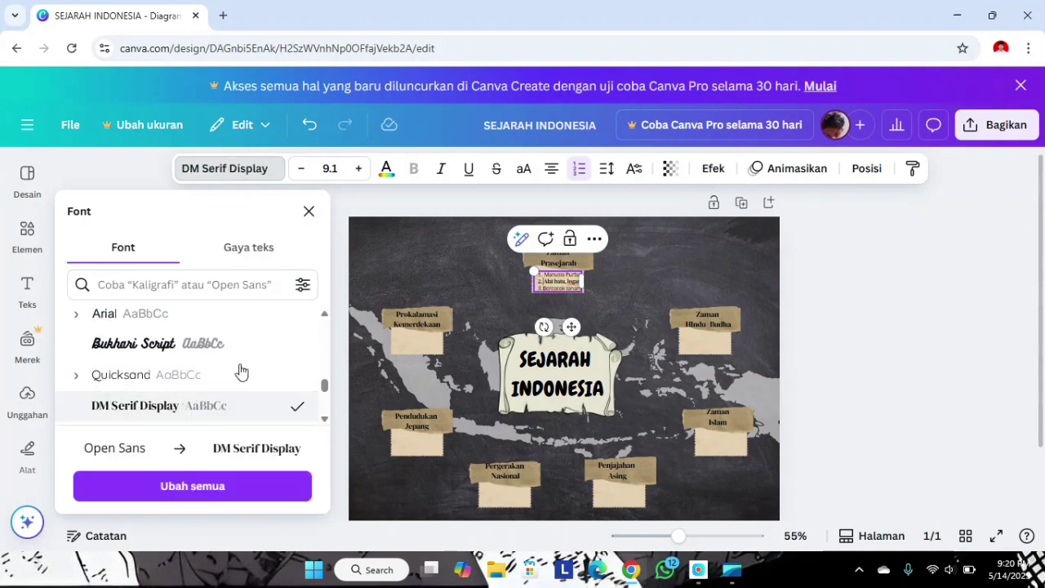
key(ctrl+z)
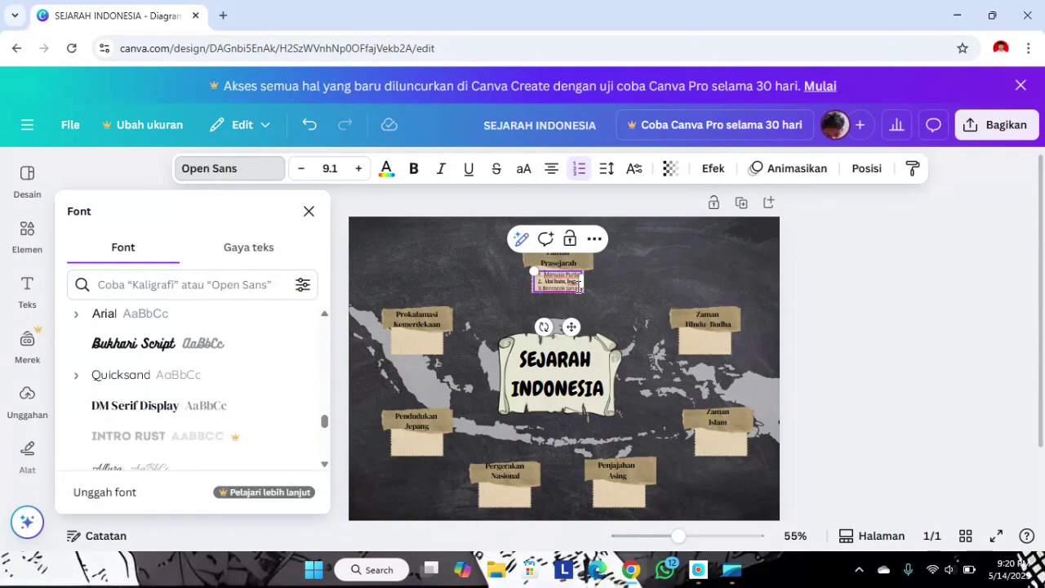
drag(578, 286, 535, 270)
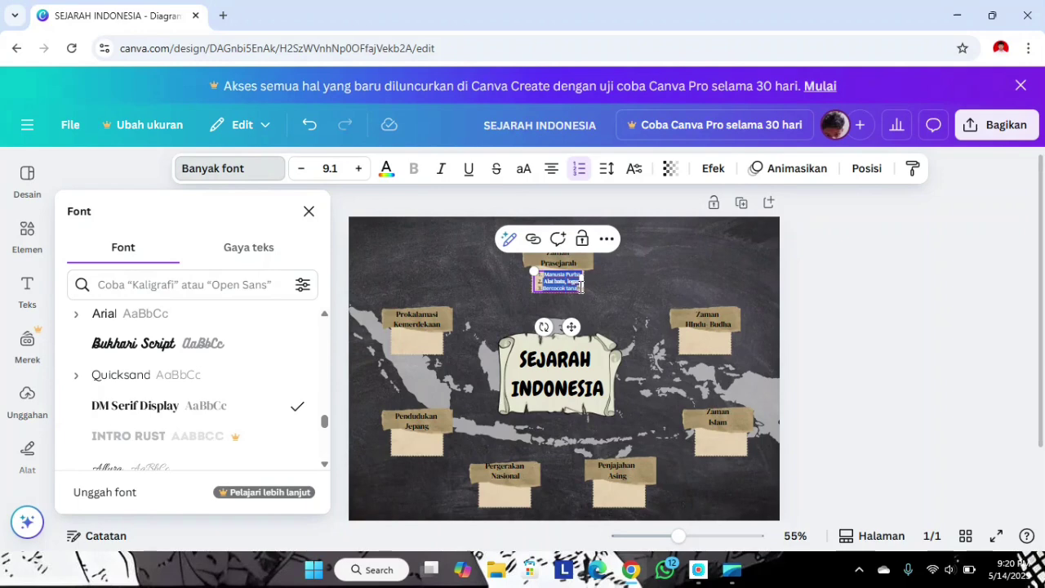
click(581, 288)
drag(581, 288, 543, 277)
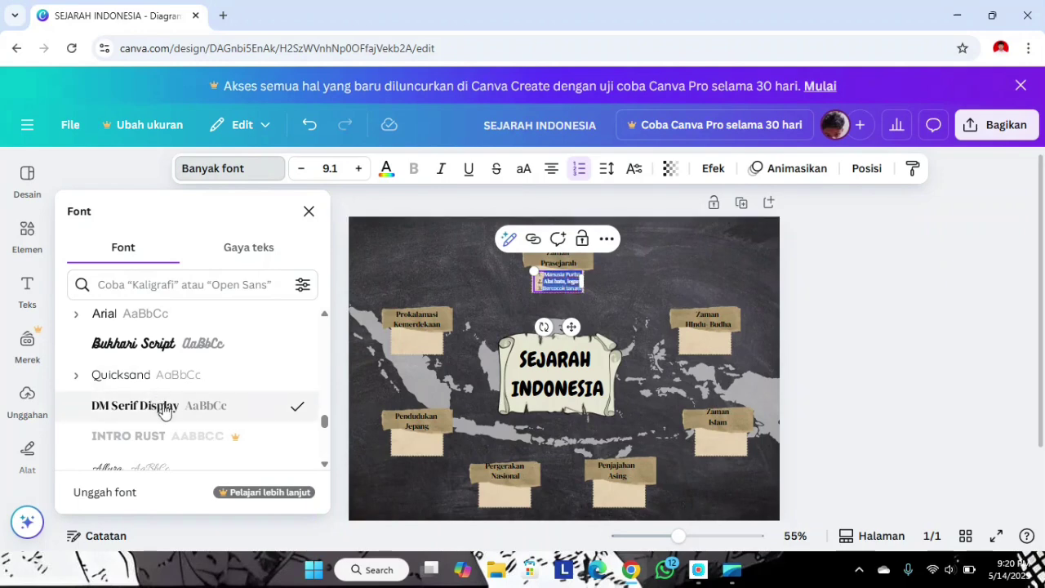
click(231, 403)
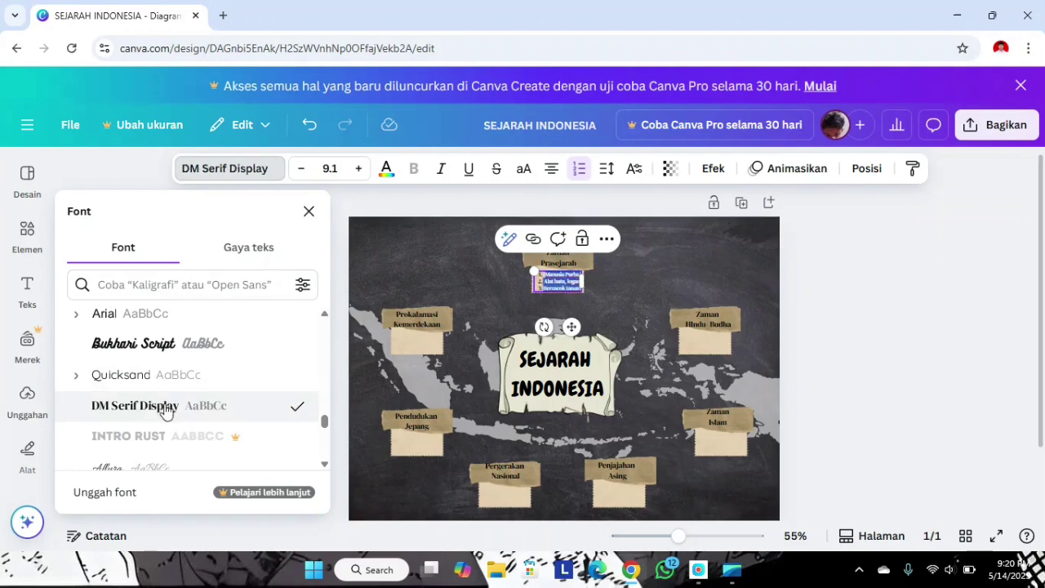
click(430, 277)
- Duplicate the "Zaman Prasejarah" list several times and place one copy on the note under "Zaman HIndu- Budha"
click(551, 283)
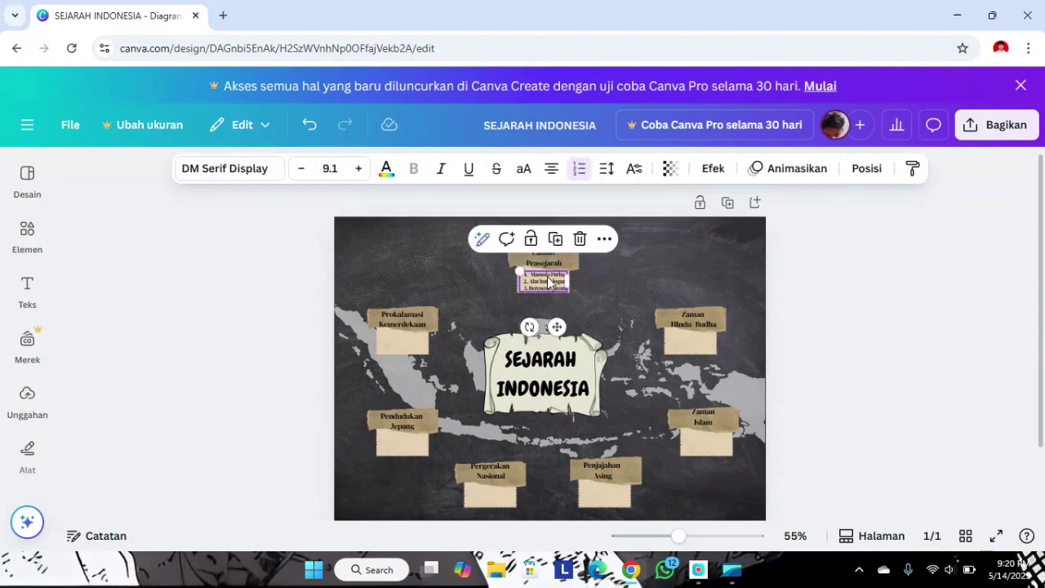
triple_click(556, 240)
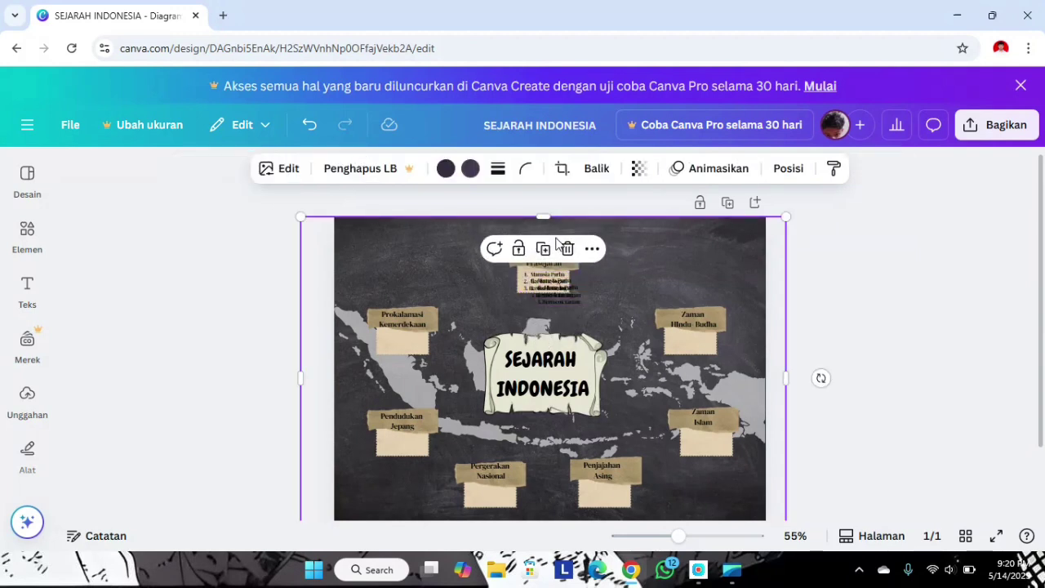
drag(566, 297, 707, 383)
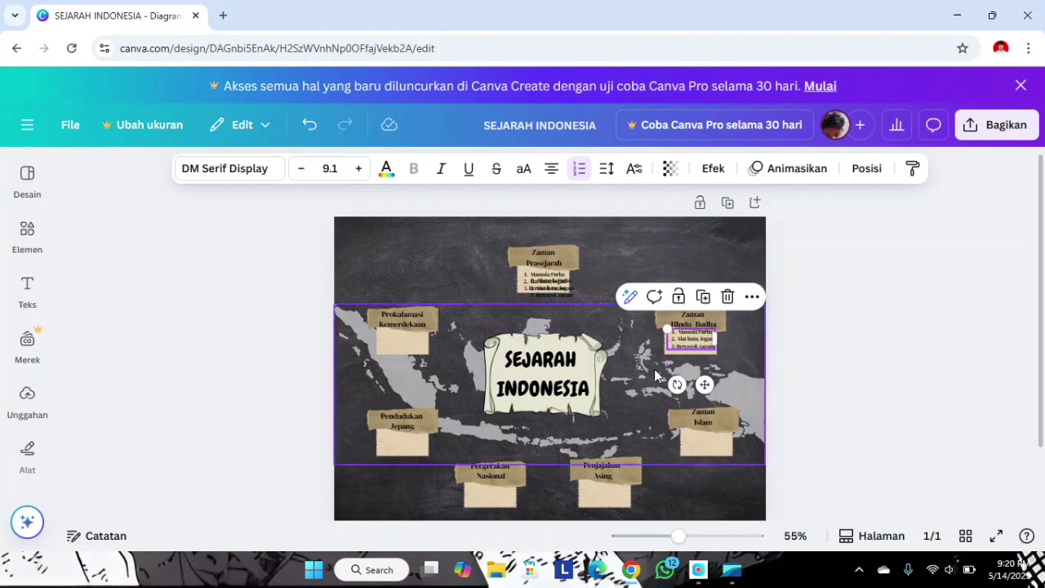
- Place copies of the numbered list on the "Prokalamasi Kemerdekaan", "Pendudukan Jepang" and "Pergerakan Nasional" notes
click(564, 293)
drag(565, 333, 415, 381)
click(413, 297)
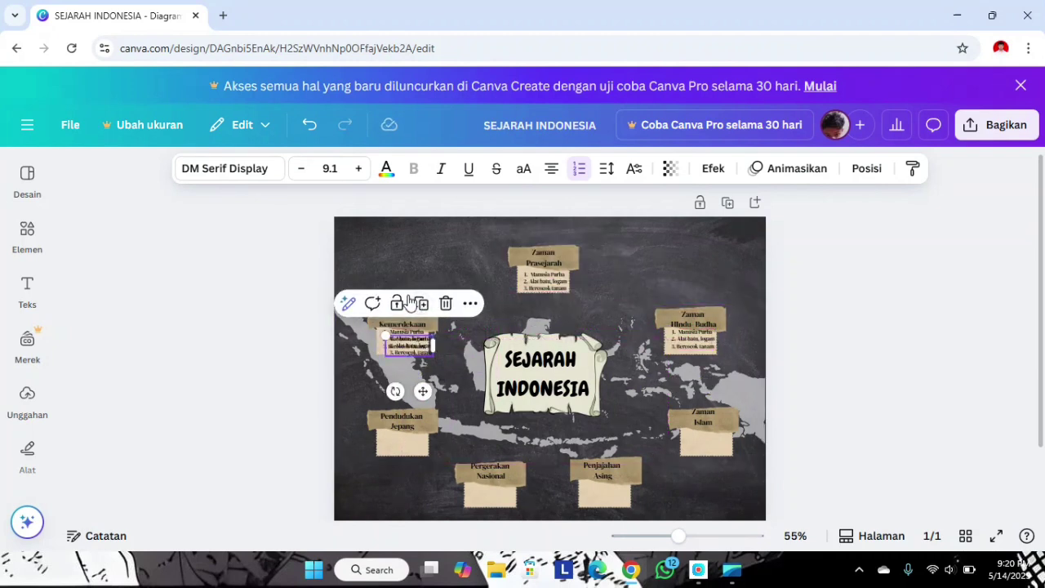
drag(424, 392, 419, 486)
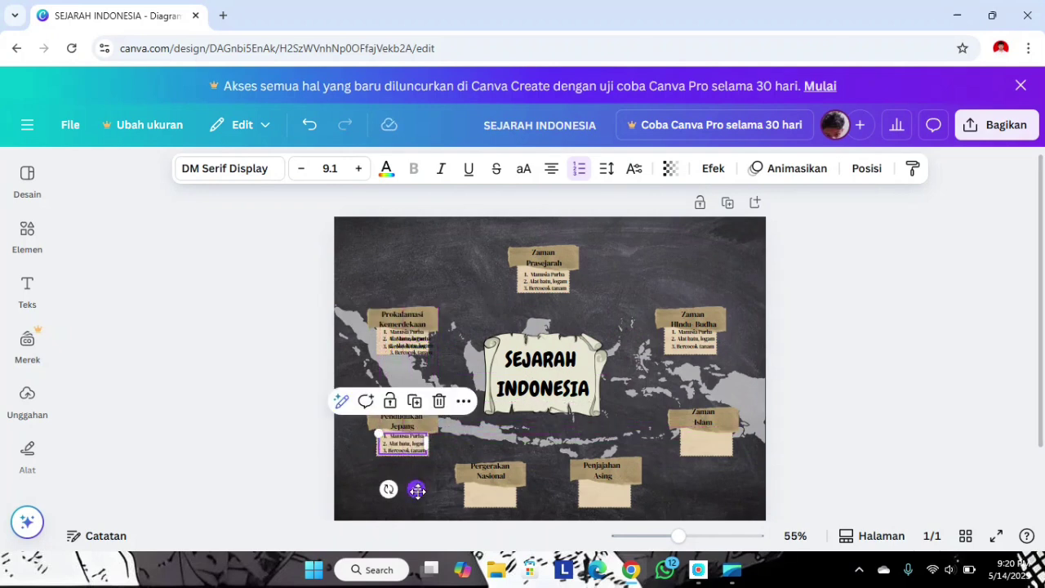
drag(419, 487, 507, 544)
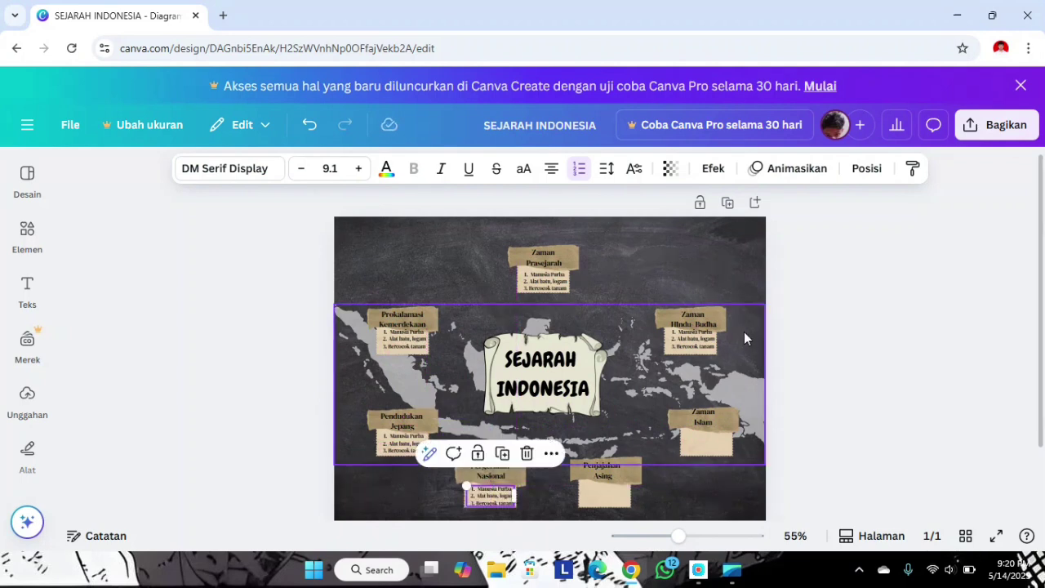
- Duplicate the "Zaman HIndu- Budha" list and place copies on the "Zaman Islam" and "Penjajahan Asing" notes
click(694, 340)
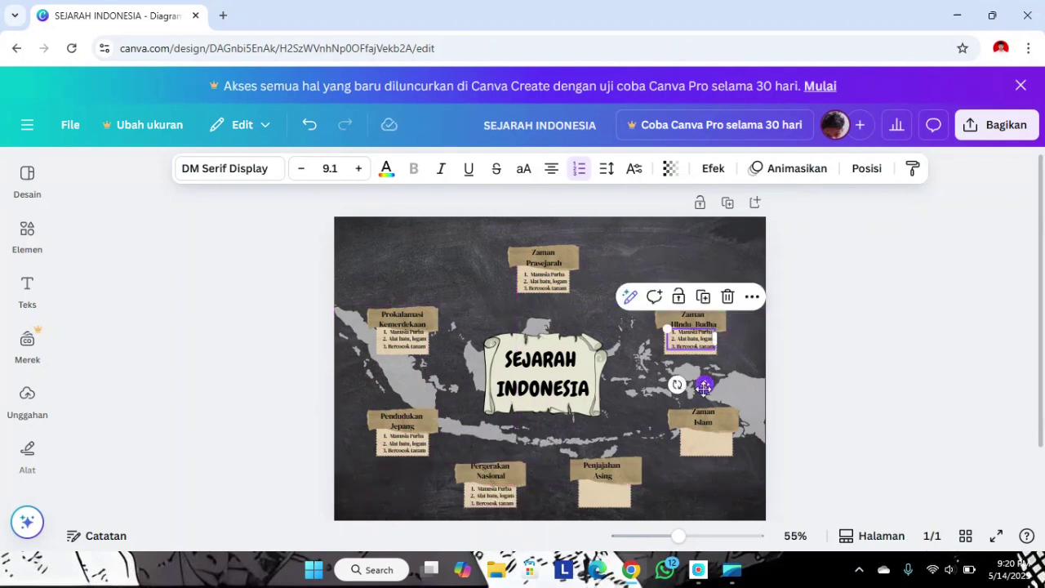
click(703, 297)
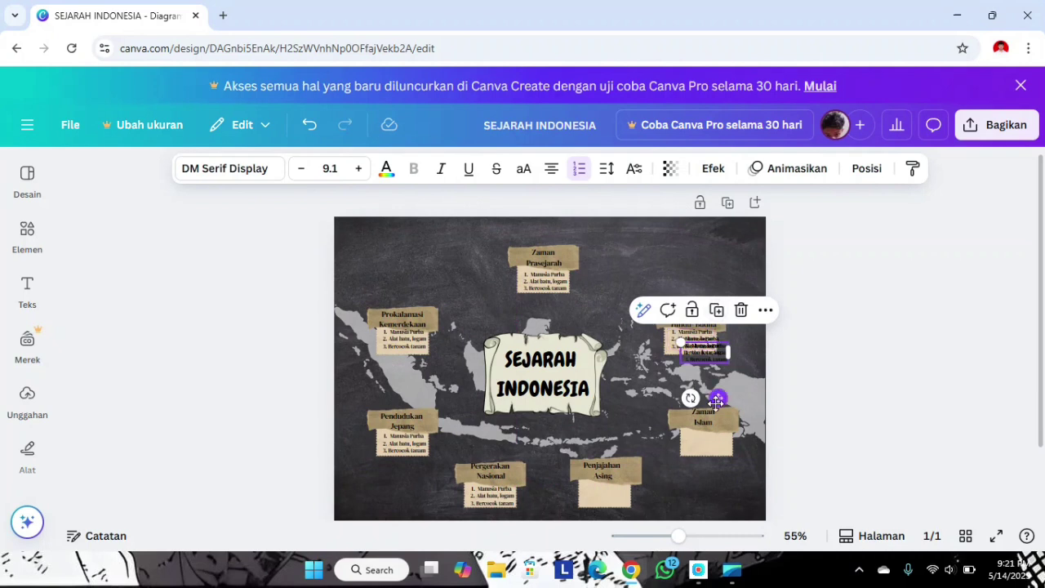
drag(718, 398, 719, 490)
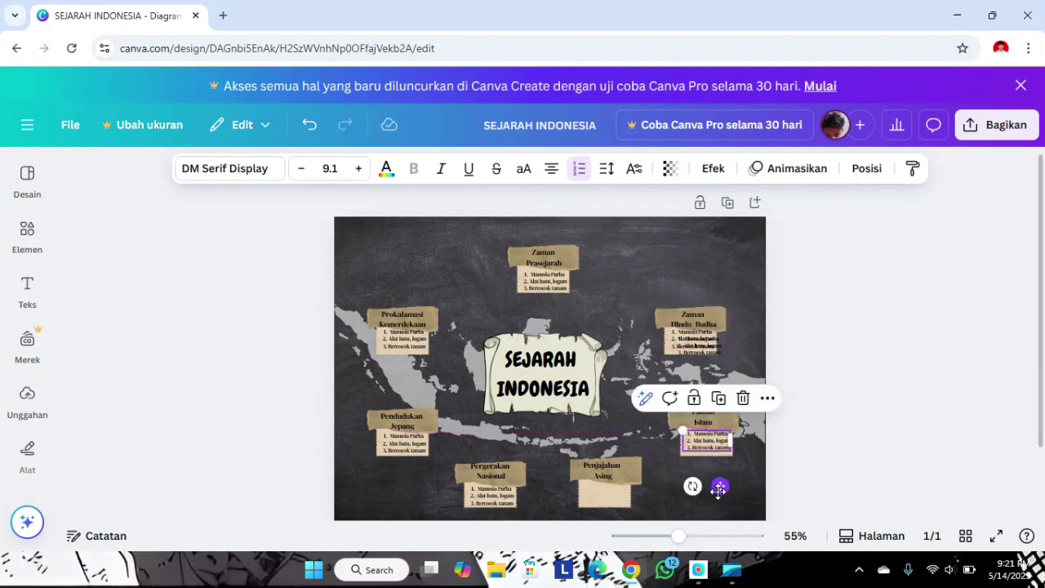
click(704, 356)
drag(714, 394, 619, 545)
- Nudge the "Zaman HIndu- Budha" list down and replace its text with "Kerajaan: Kutai, Sriwijaya, dll." and "Budaya & agamaa india"
click(687, 347)
drag(687, 347, 687, 351)
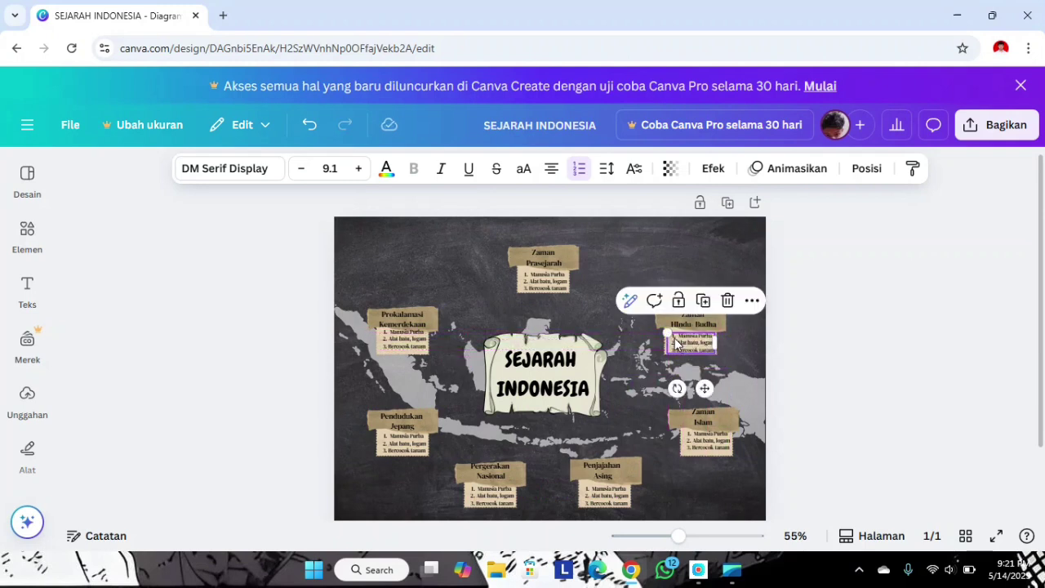
double_click(675, 343)
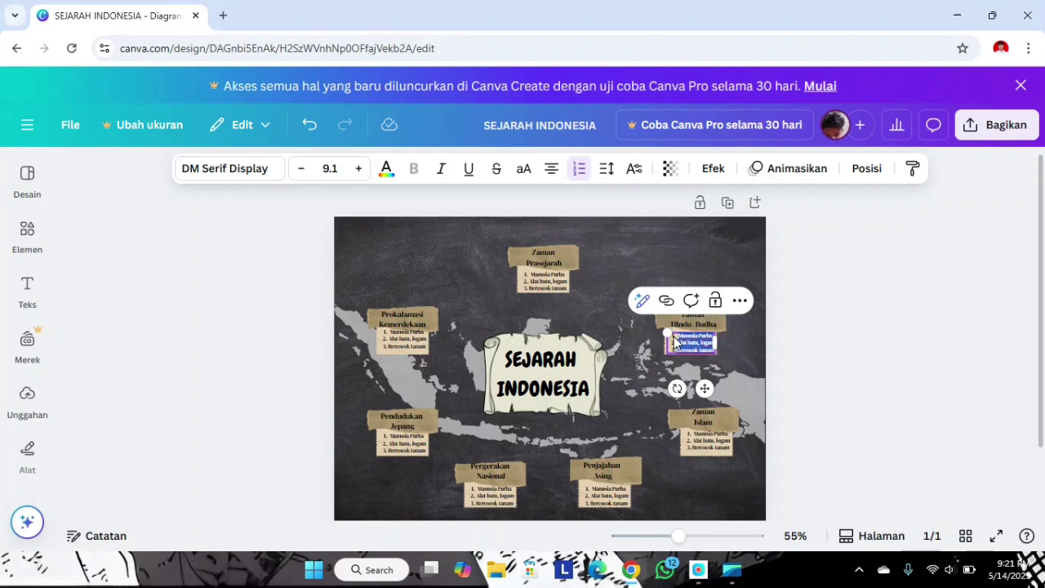
text(Kerajaan)
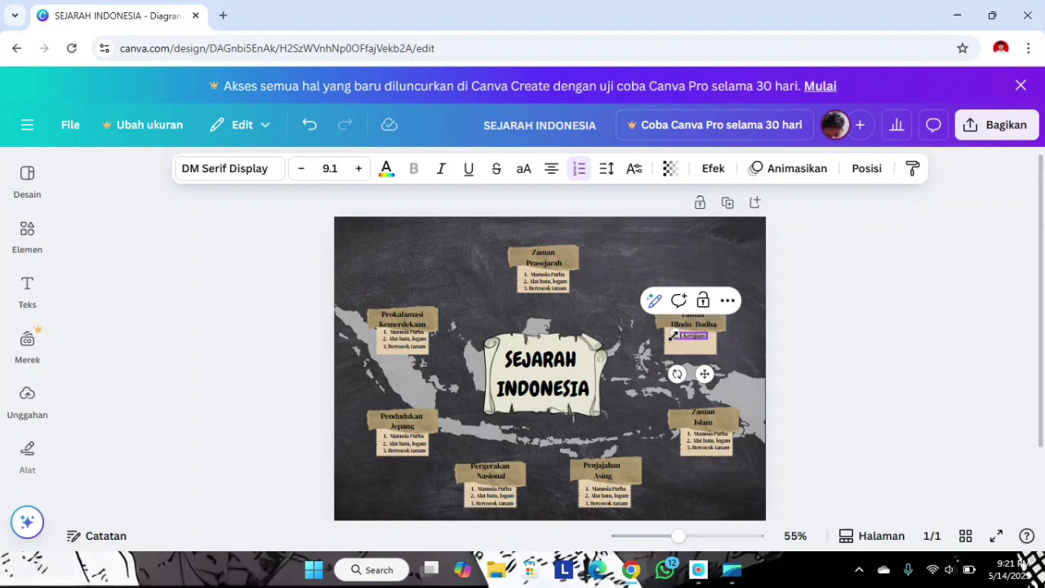
text(Kutai, Sriwi)
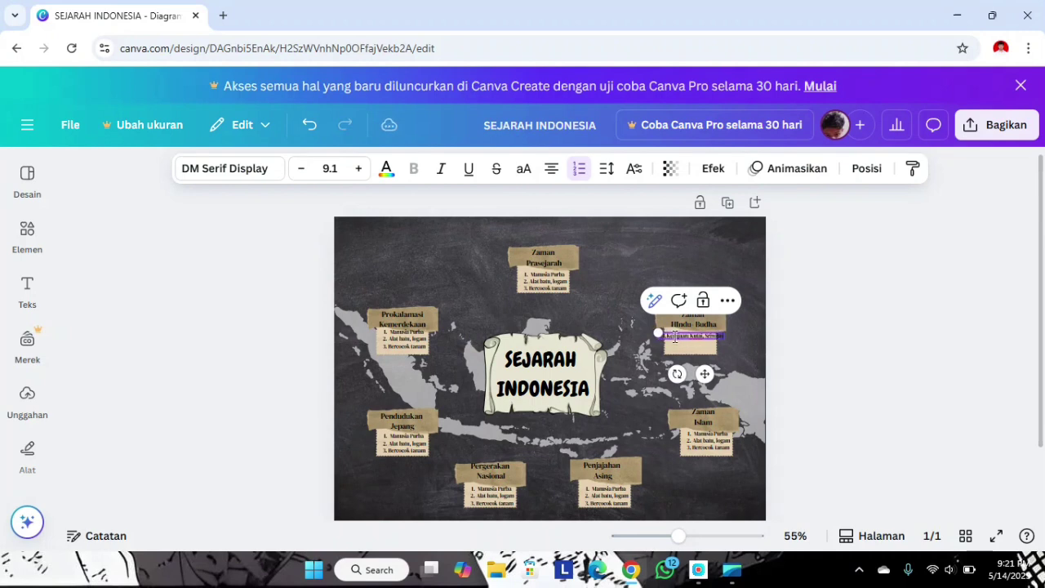
text(jaya, M)
key(Return)
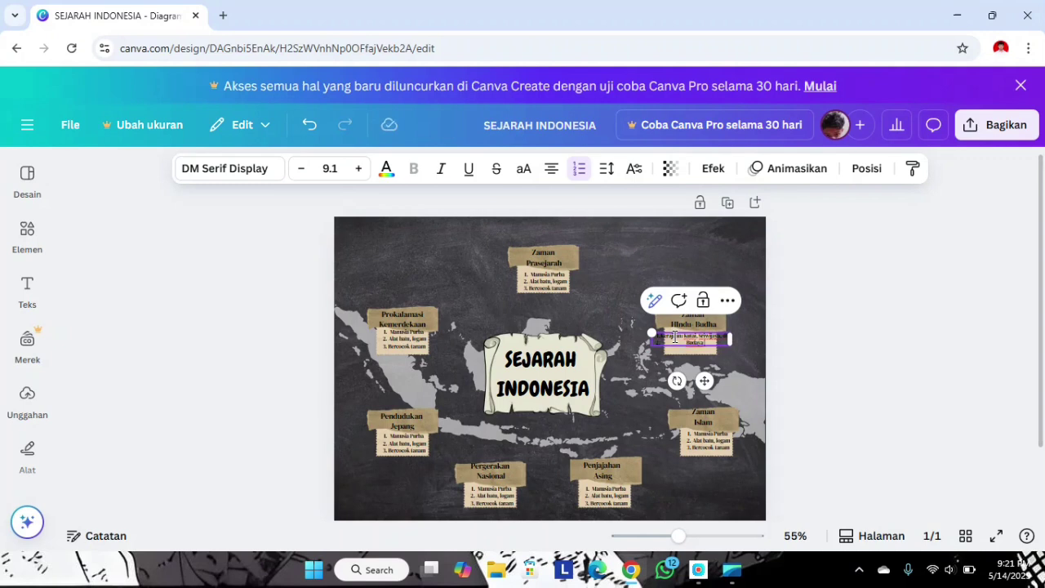
text(Budaya & agama india)
- Break the first point before "Sriwijaya, dll." onto an unnumbered line and number "Budaya & agamaa india" as point 2
click(698, 335)
key(Return)
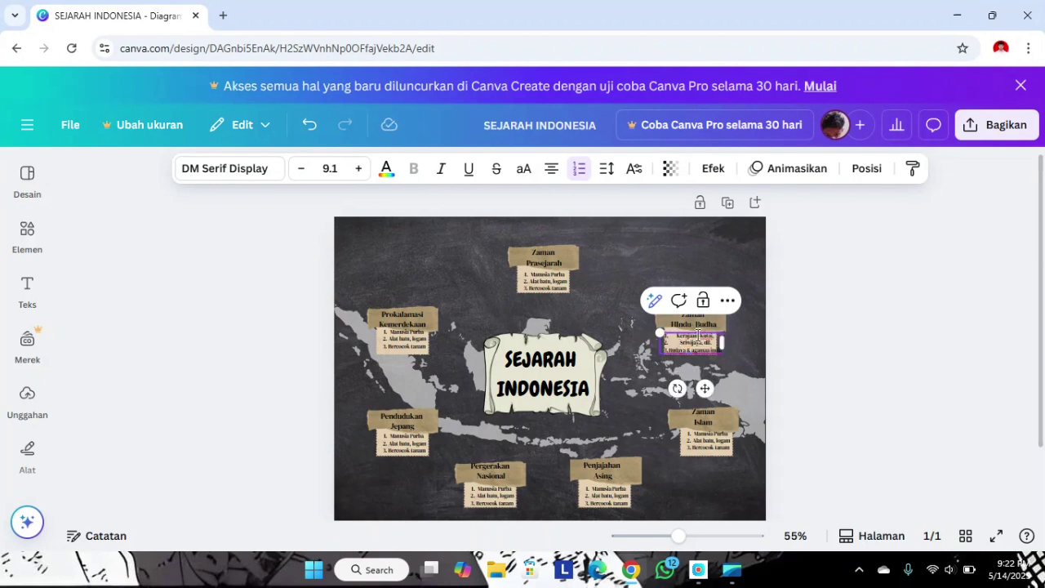
key(BackSpace)
key(BackSpace)
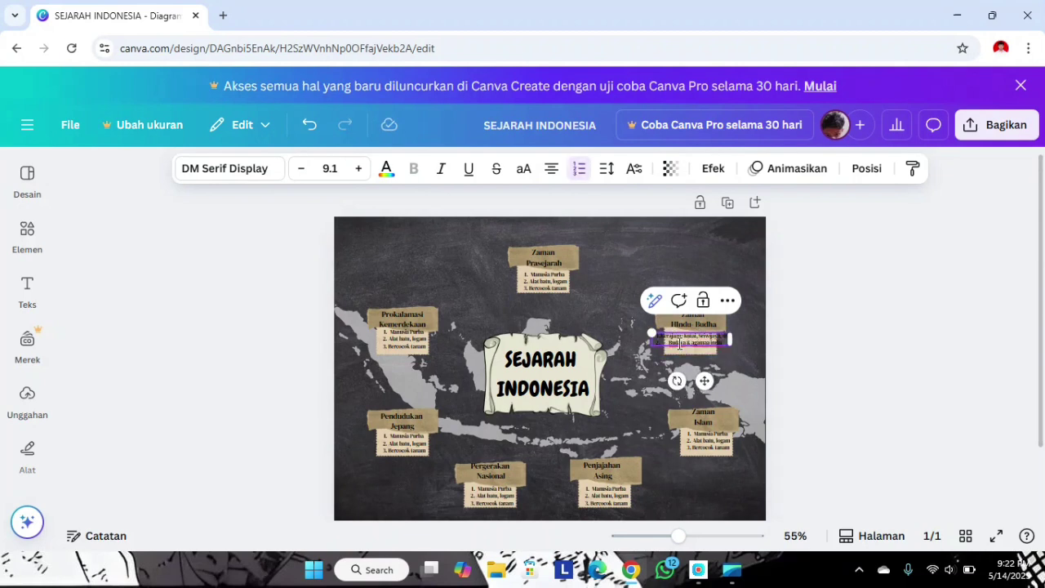
key(Return)
key(BackSpace)
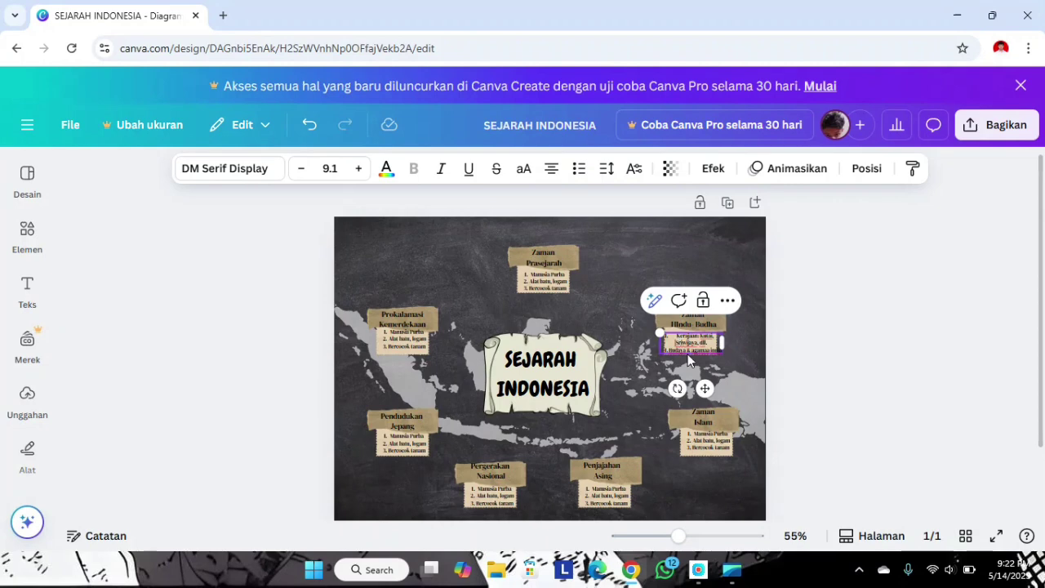
ctrl+scroll(682, 359, up, 3)
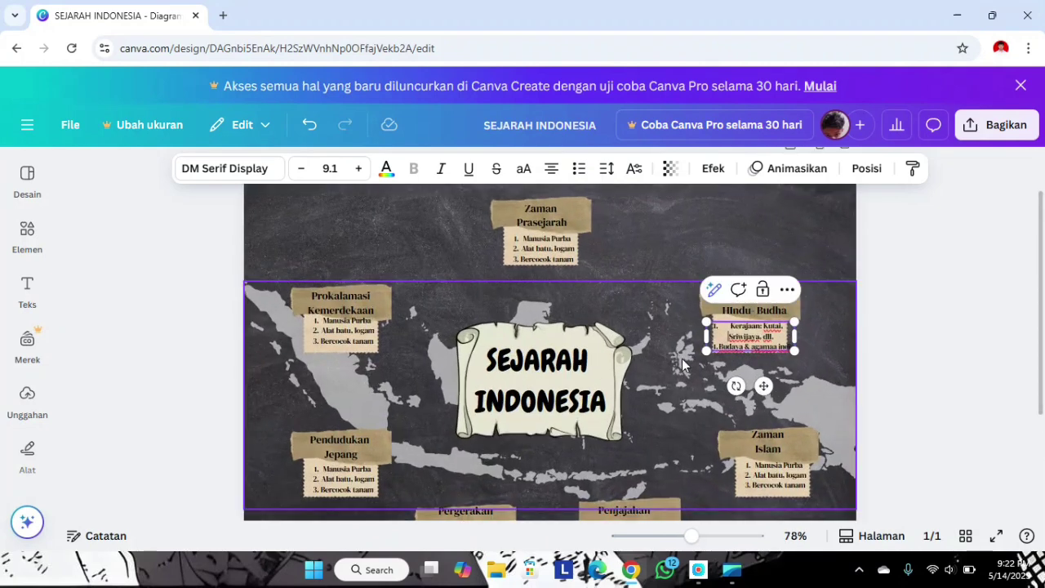
key(BackSpace)
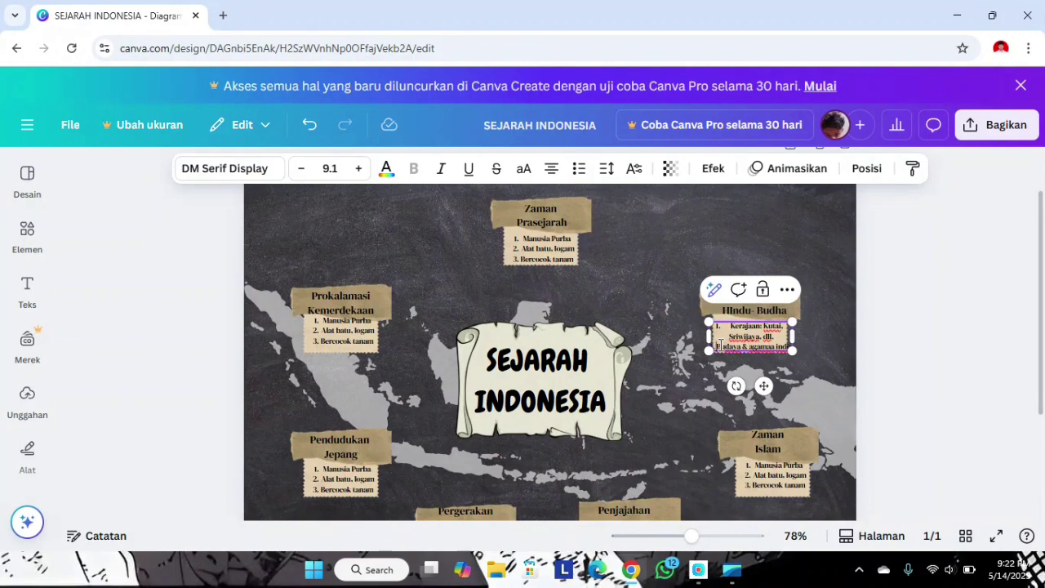
- Move the "Zaman Islam" label slightly down on its brown tape
scroll(776, 414, down, 1)
click(773, 429)
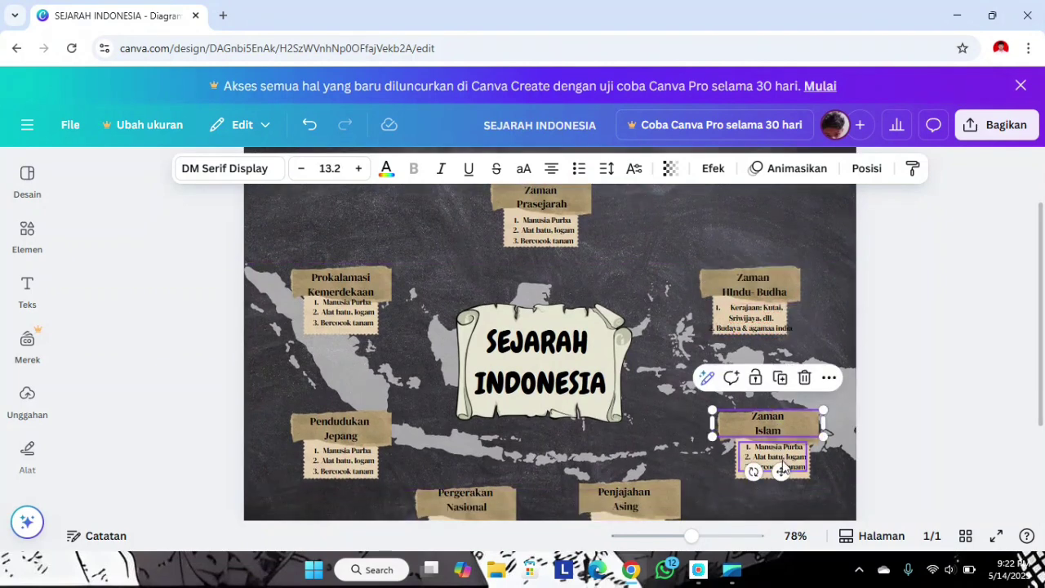
drag(782, 472, 781, 476)
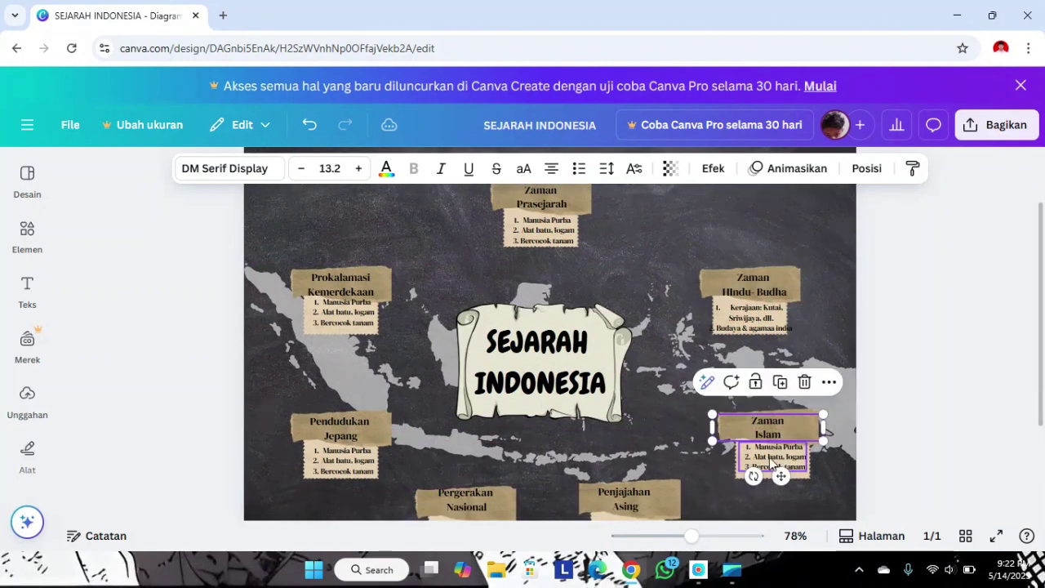
- Replace the "Zaman Islam" list text with the point "Kerajaan : Samudera pasai, demak, Aceh ,dll"
click(758, 454)
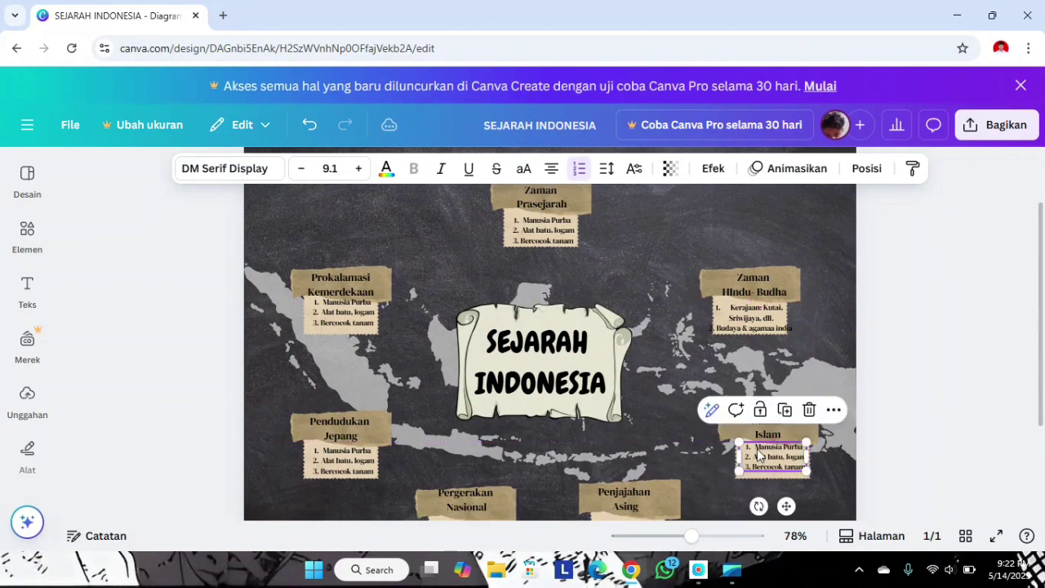
click(758, 449)
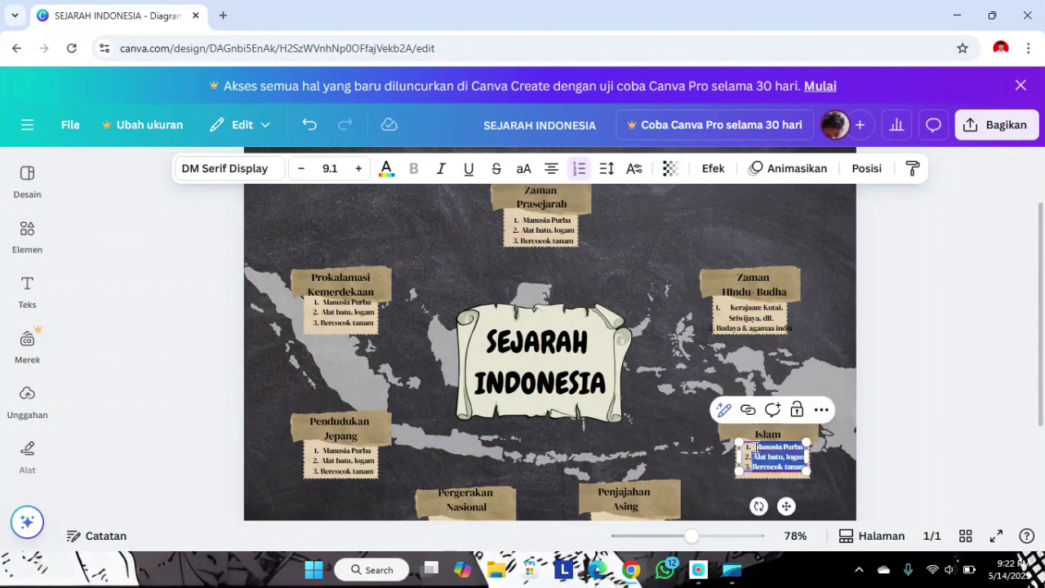
text(Ker)
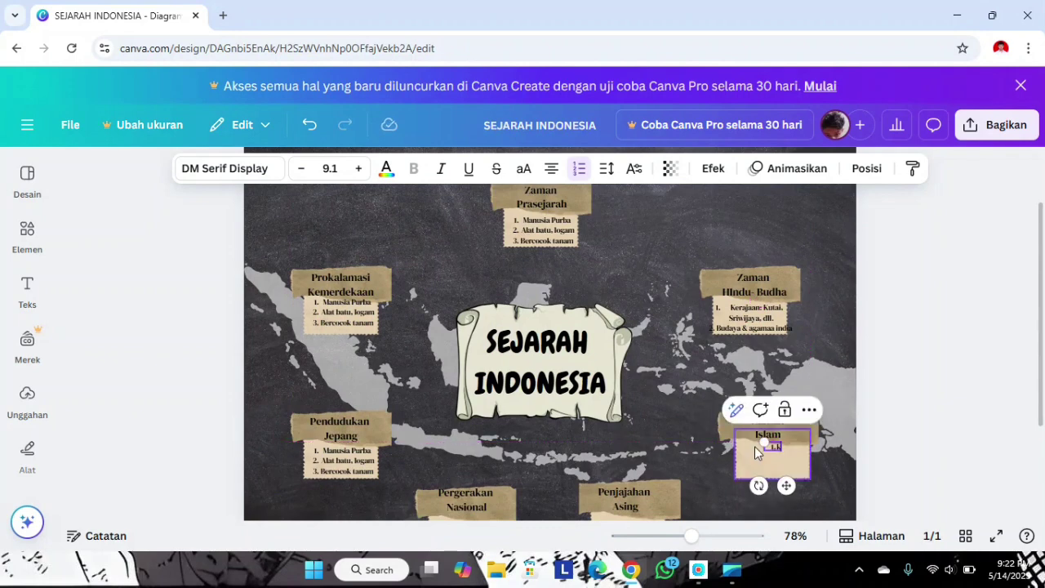
text(ajaan : Samudera pasai)
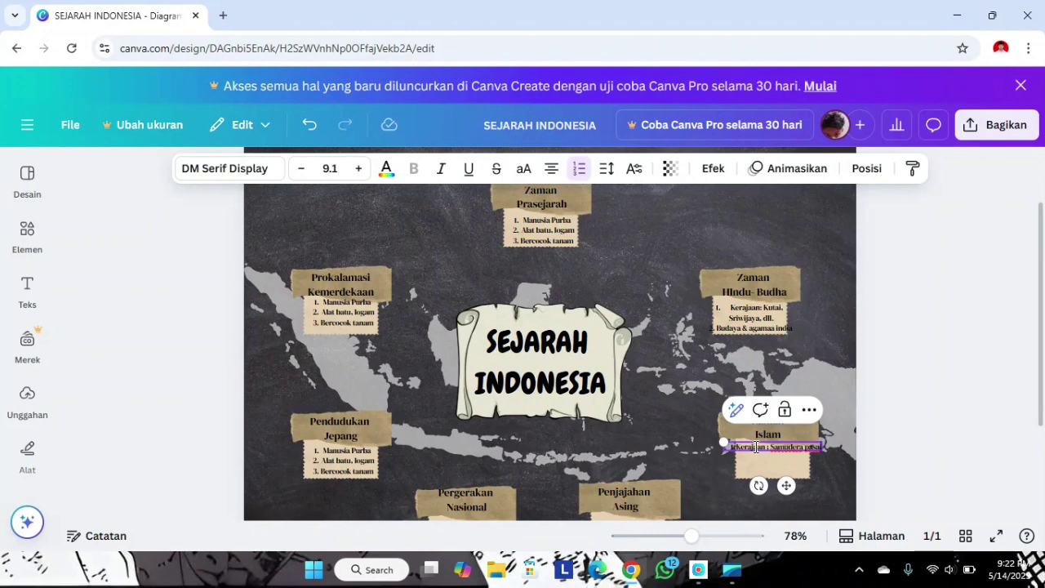
text(, D)
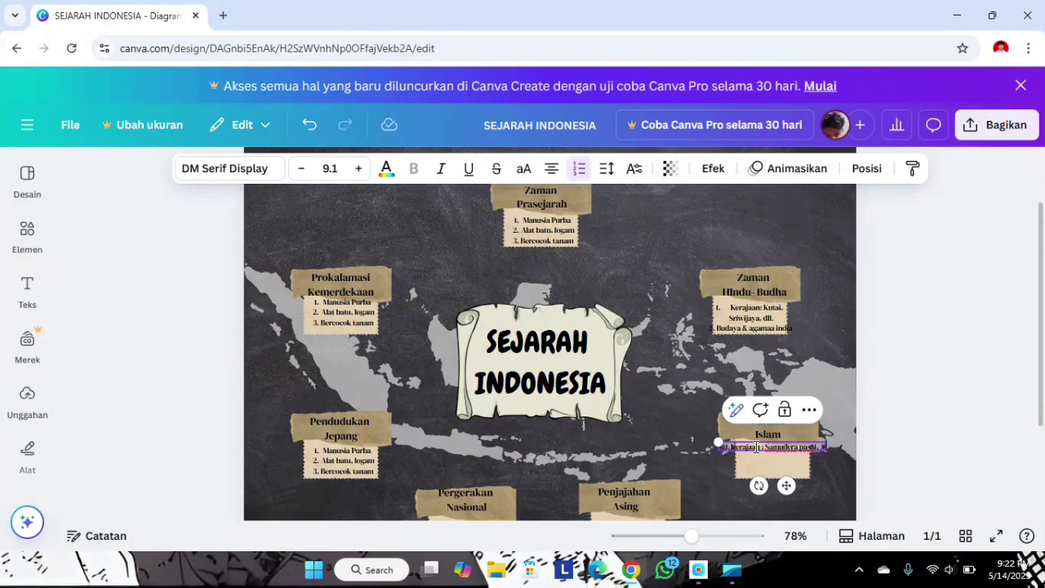
key(BackSpace)
text(Aemak)
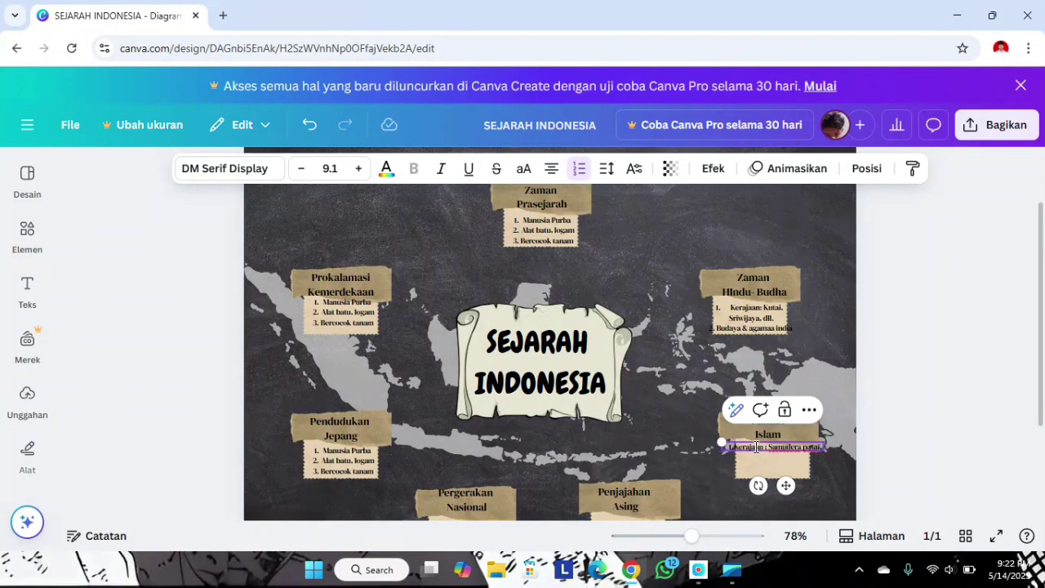
text(,)
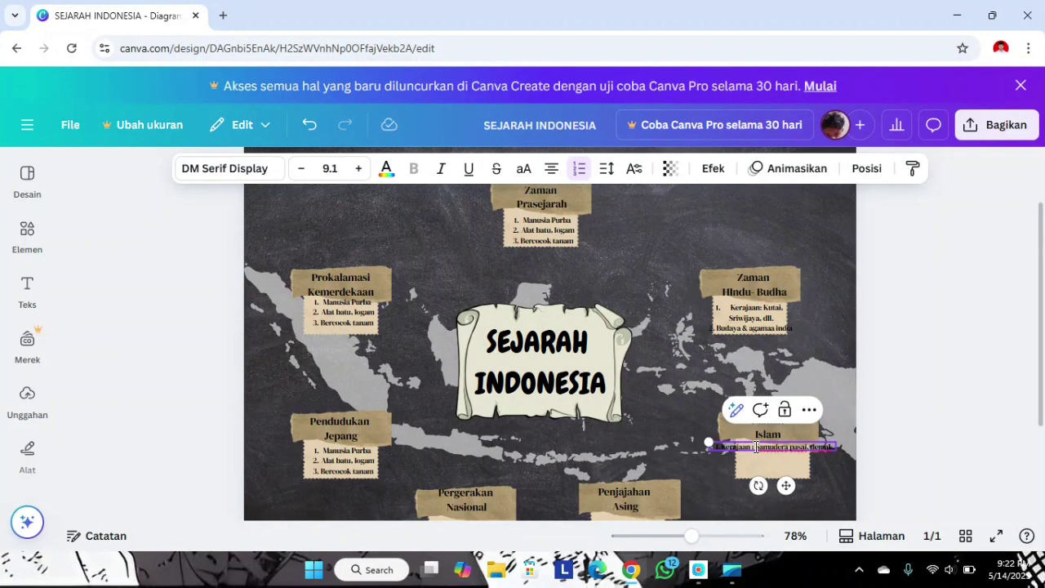
text( Aceh)
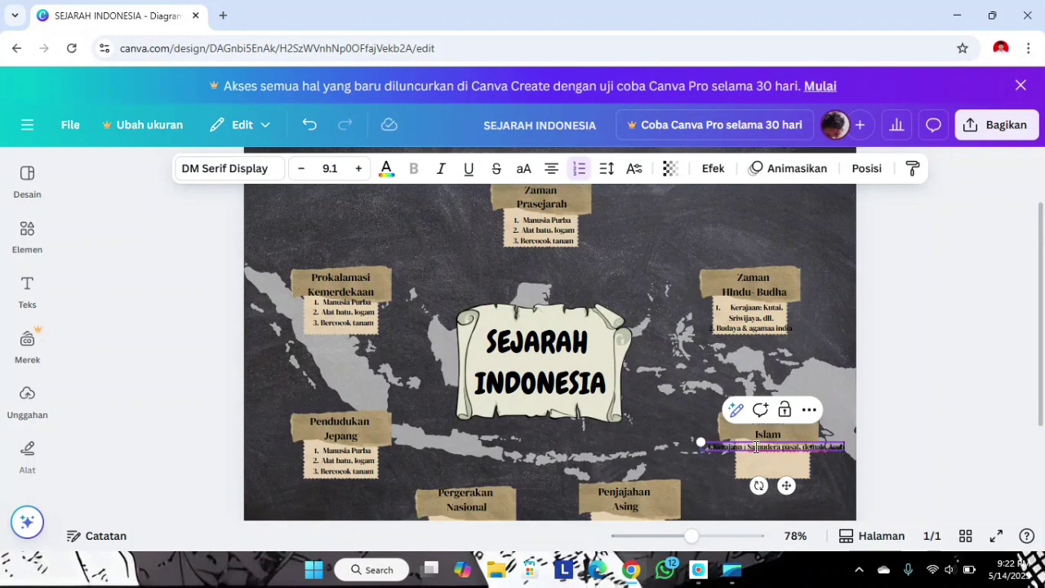
text(, dll)
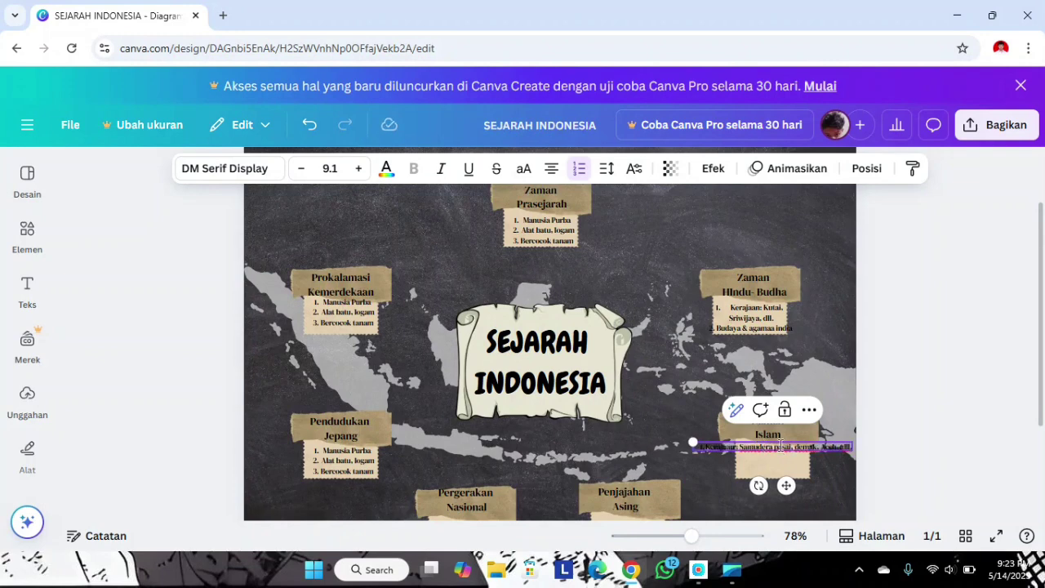
- Break the "Zaman Islam" point before "pasai, demak" onto an unnumbered line and add "2. Penyebaran islam" below it
click(775, 446)
key(Return)
key(BackSpace)
click(811, 457)
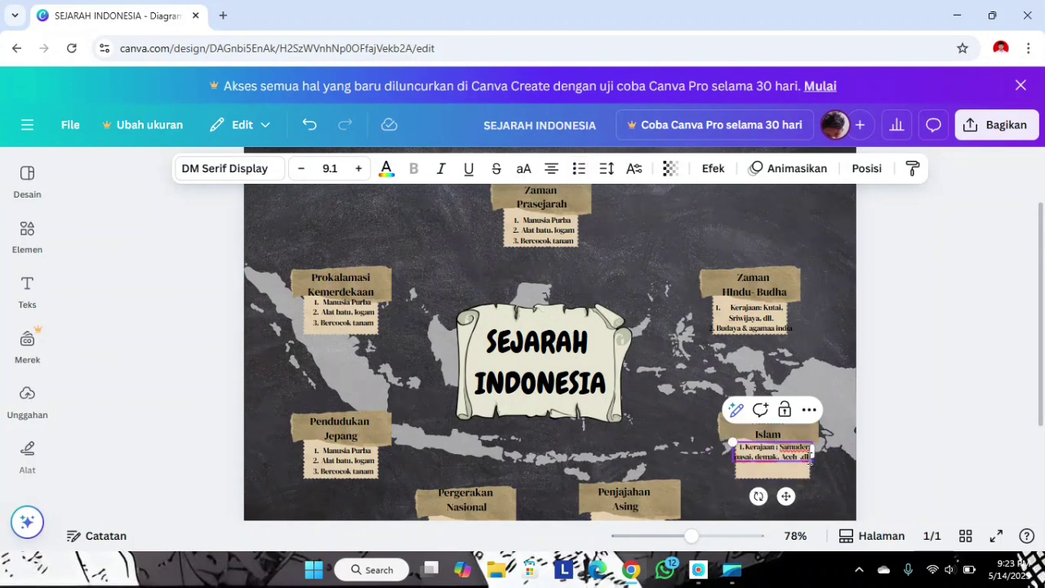
key(Return)
key(BackSpace)
key(Return)
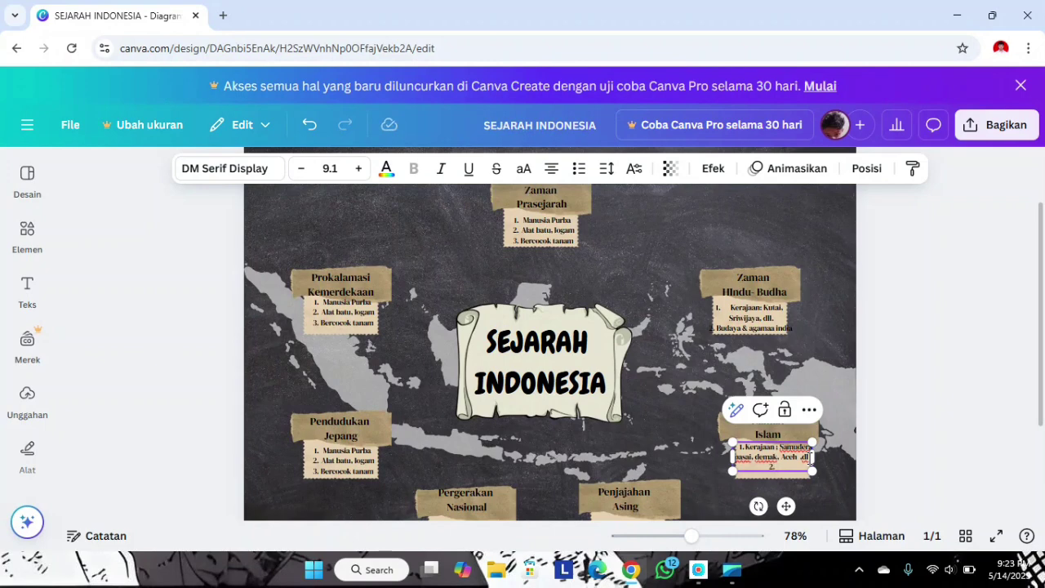
text(2. Penyebaran Islam)
- Replace the "Penjajahan Asing" list text with three numbered points: "Portugis", "Belanda (VOC)" and "Jepang"
scroll(744, 445, down, 3)
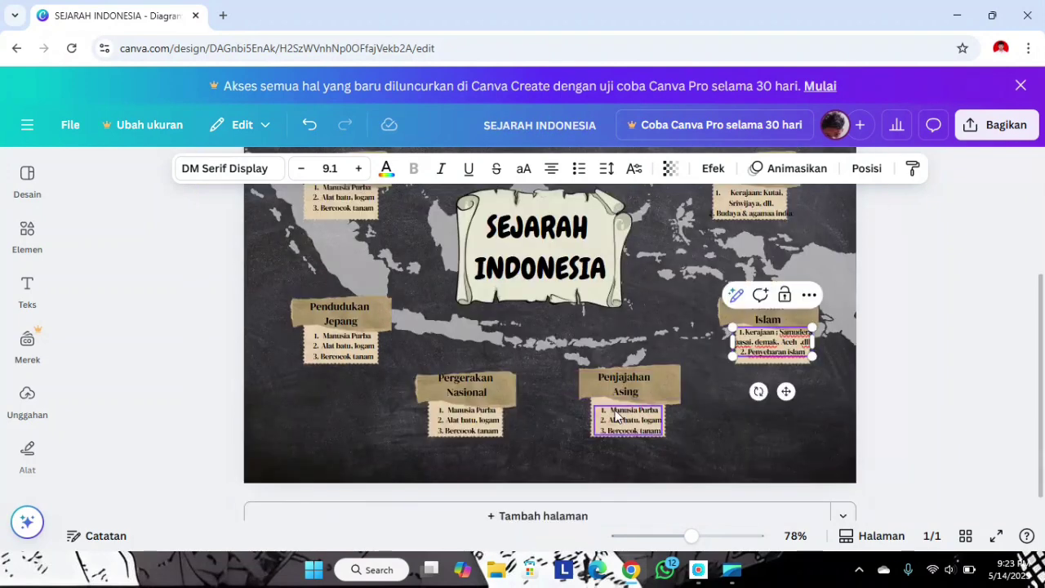
click(607, 413)
drag(607, 408, 611, 408)
double_click(610, 408)
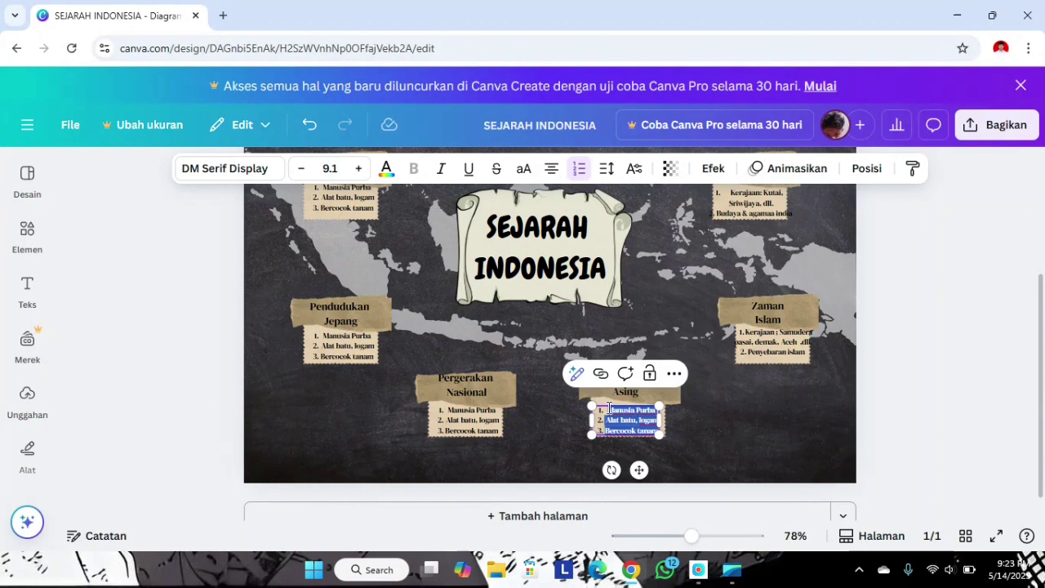
text(Portugis)
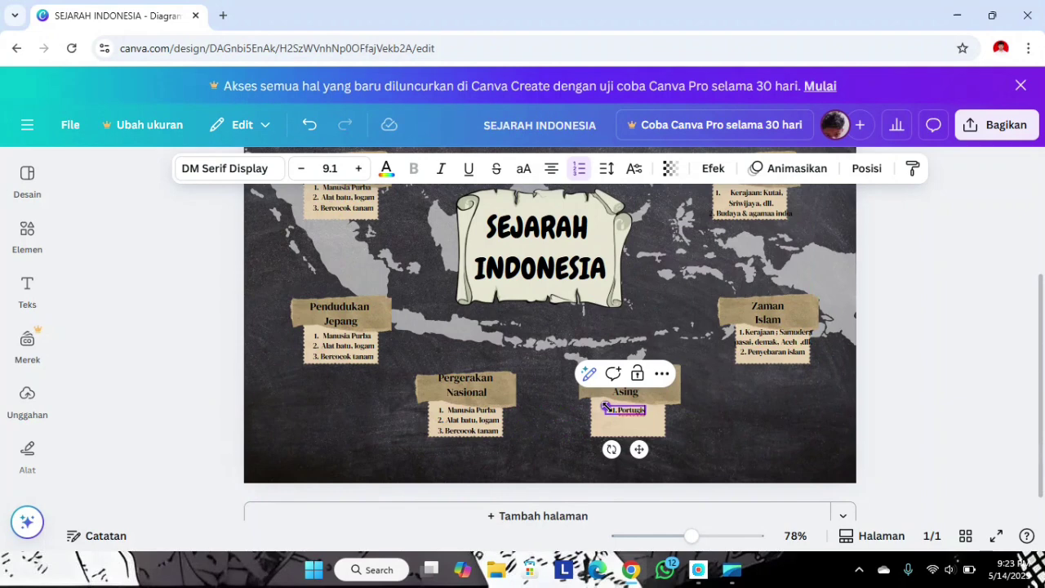
key(Return)
text(Bela)
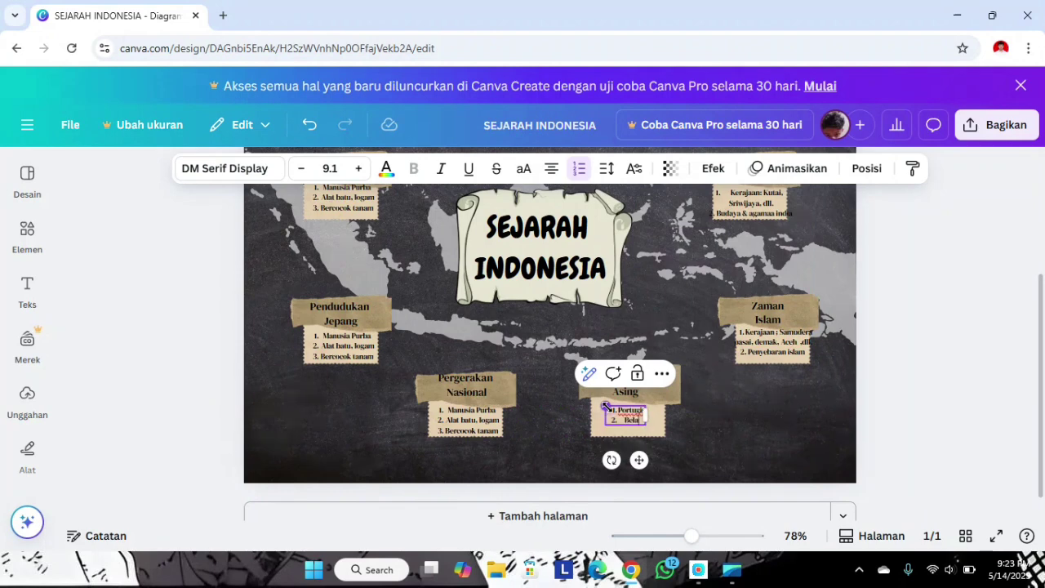
text(nda (VOC)
key(Return)
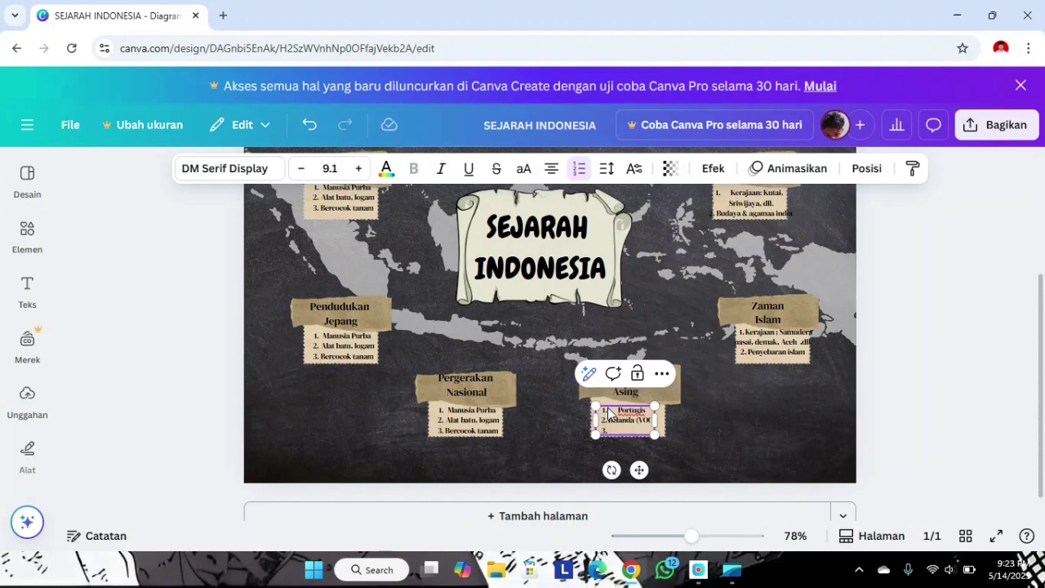
text(Jepang)
- Move the "Pergerakan Nasional" label slightly down on its brown tape
click(464, 390)
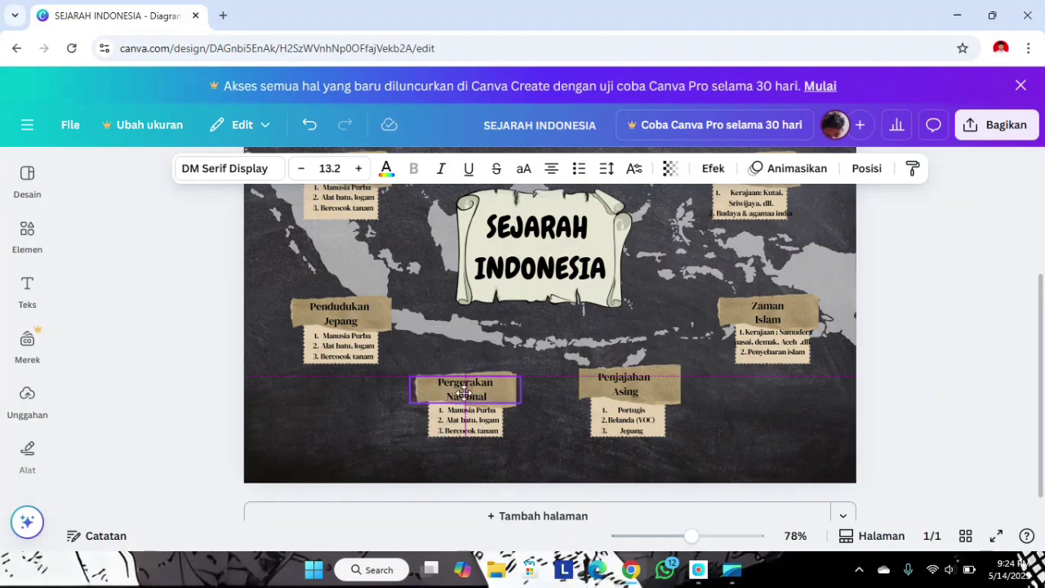
click(449, 412)
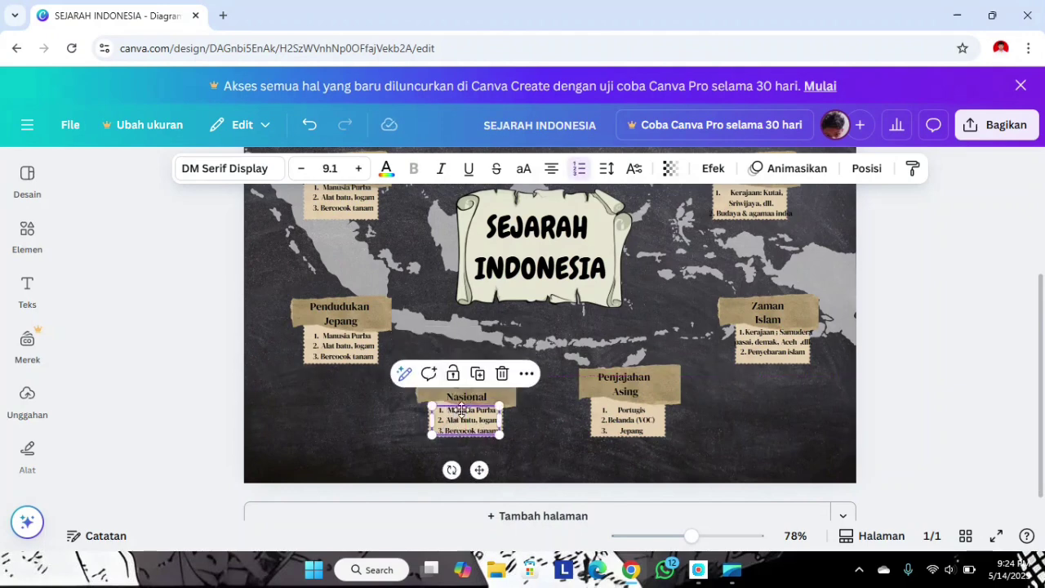
drag(446, 410, 453, 414)
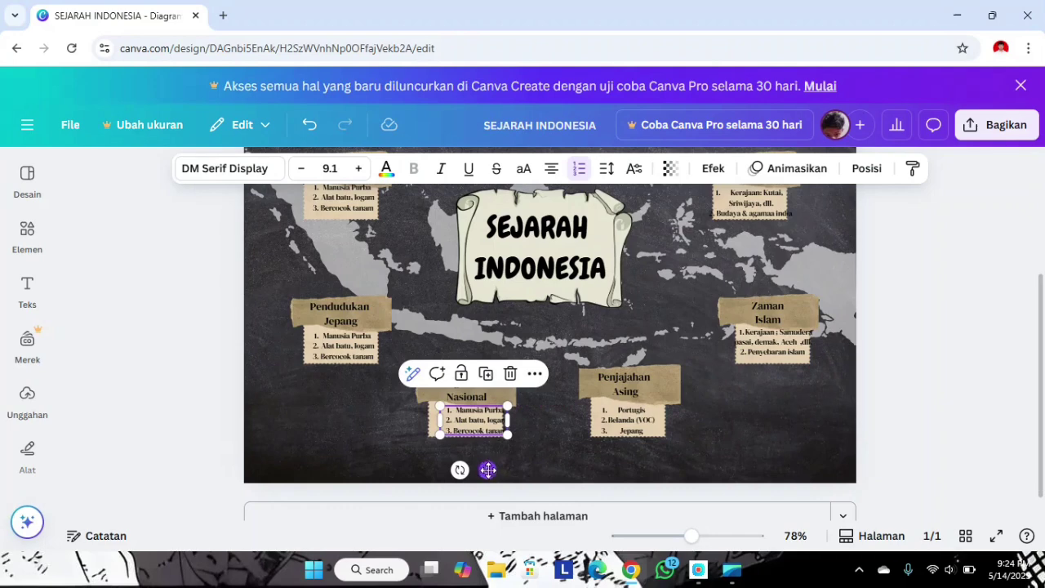
click(487, 469)
drag(488, 469, 480, 415)
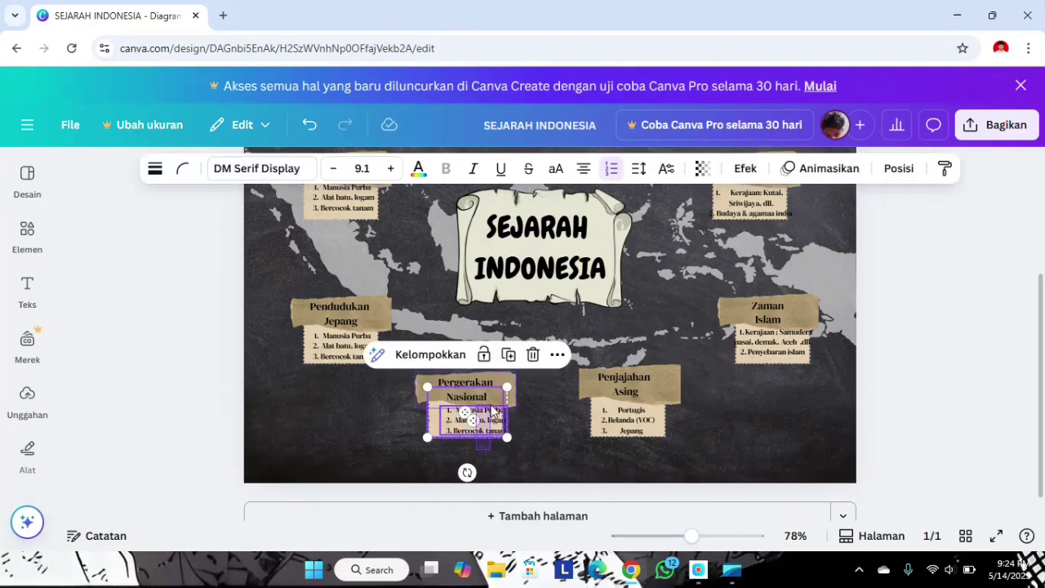
click(534, 417)
click(492, 422)
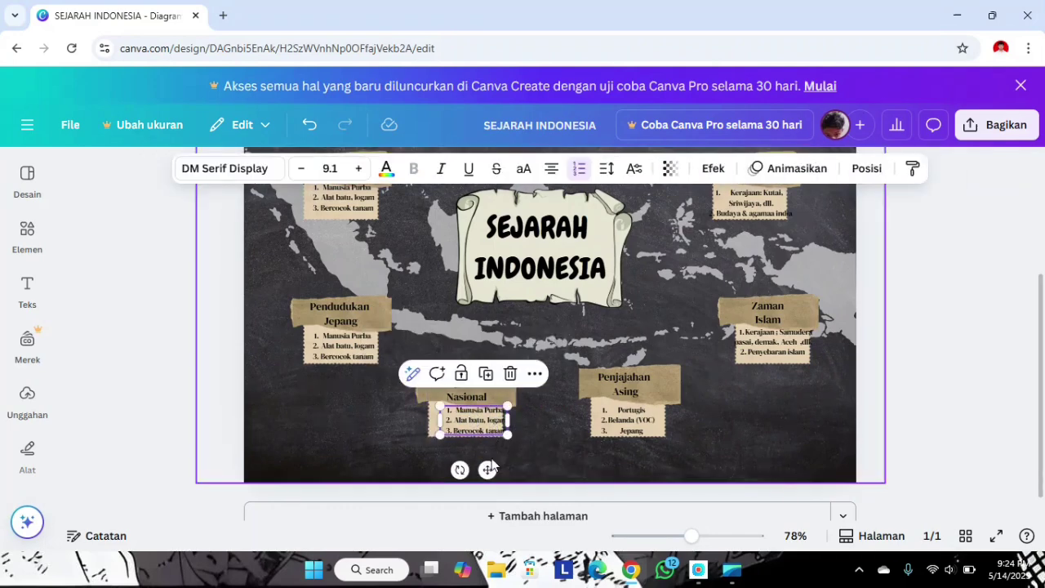
drag(485, 468, 479, 472)
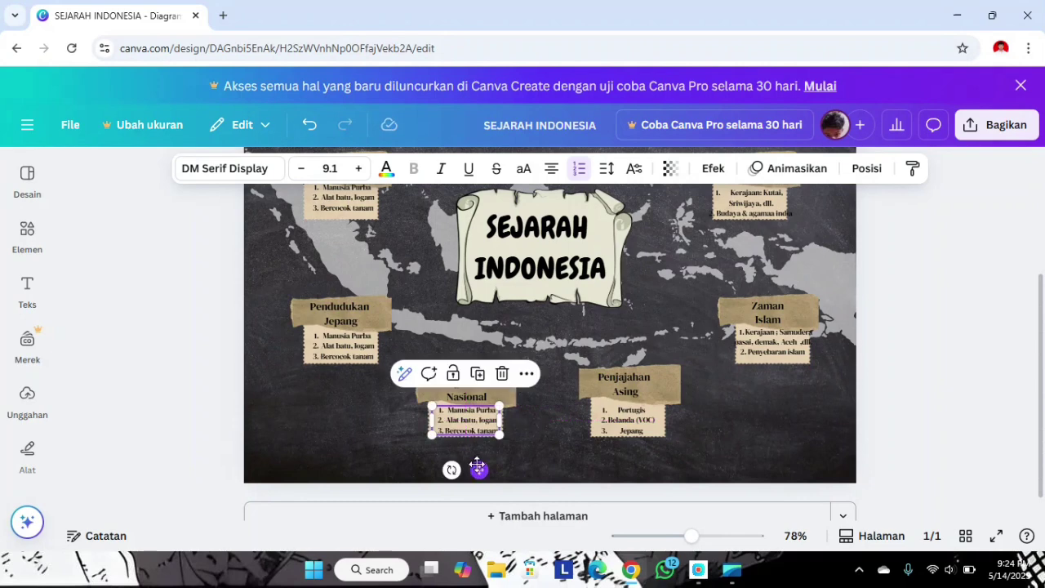
- Replace the "Pergerakan Nasional" list text with the numbered points "Budi utomo (1908)" and "Sumpah pemuda"
double_click(450, 414)
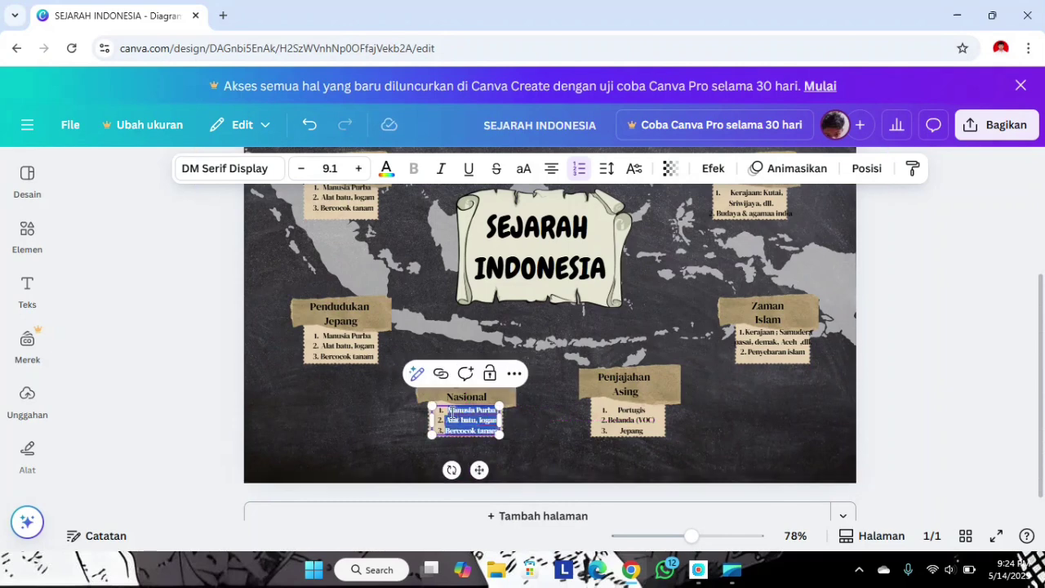
text(Budi utomo)
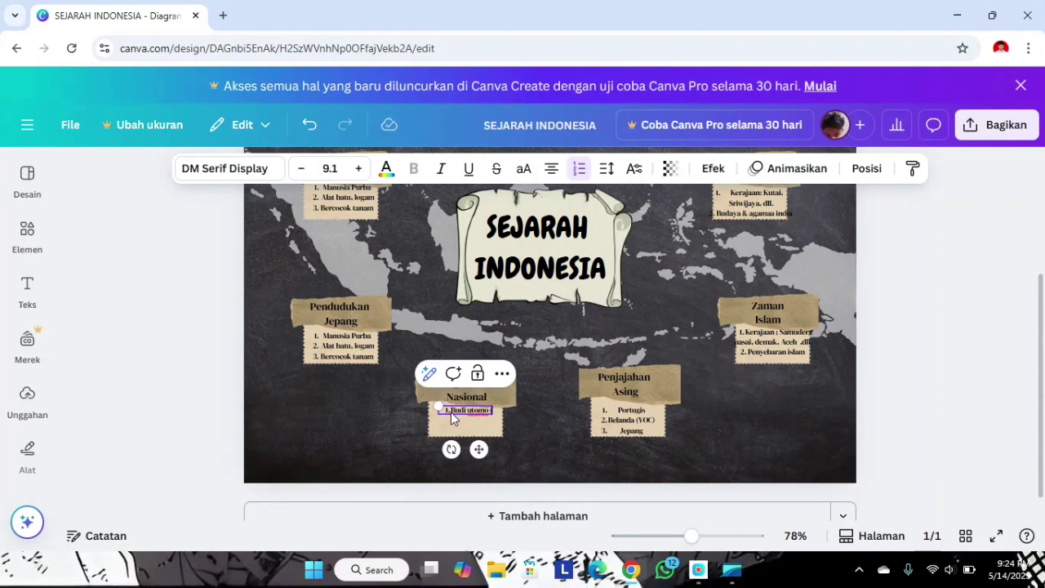
text( (190)
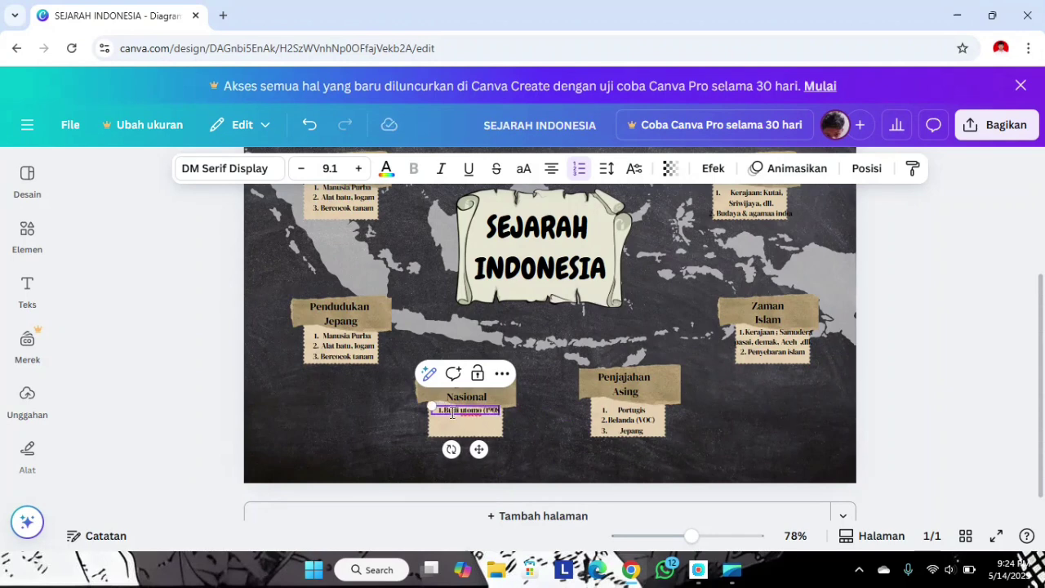
text(8)
key(Return)
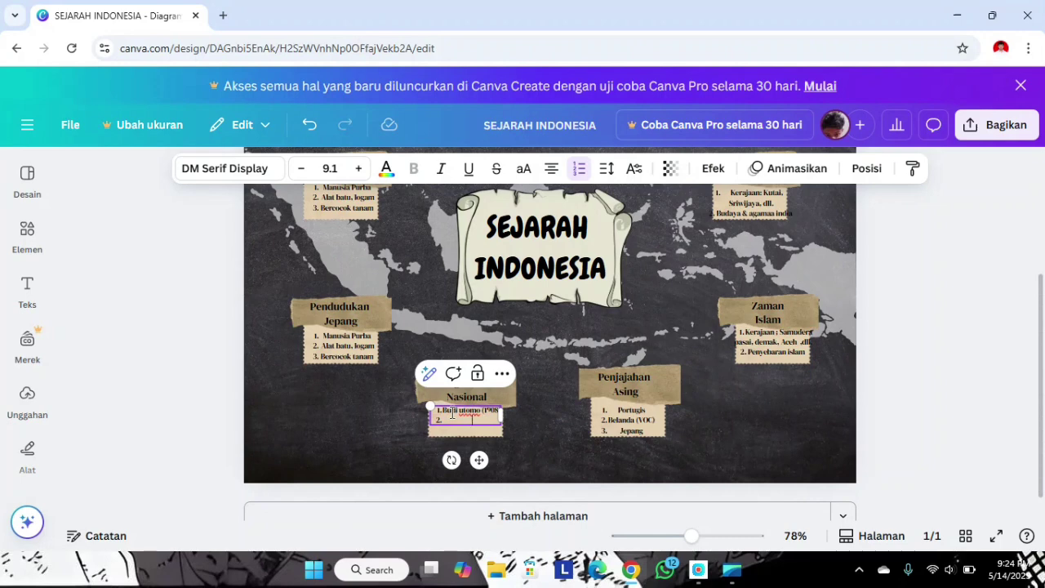
text(Sumpah pemuda)
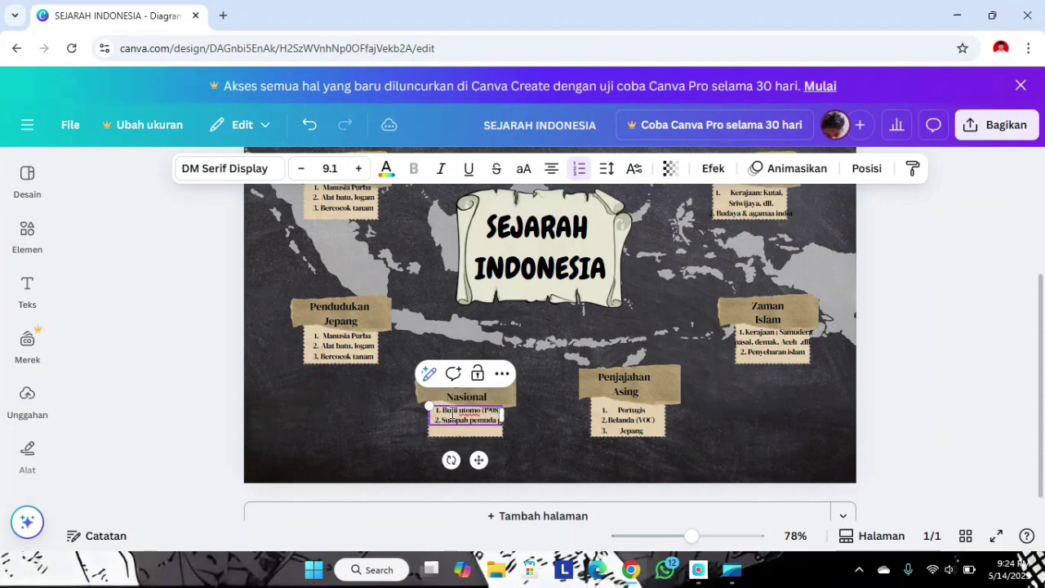
text( pada tahun)
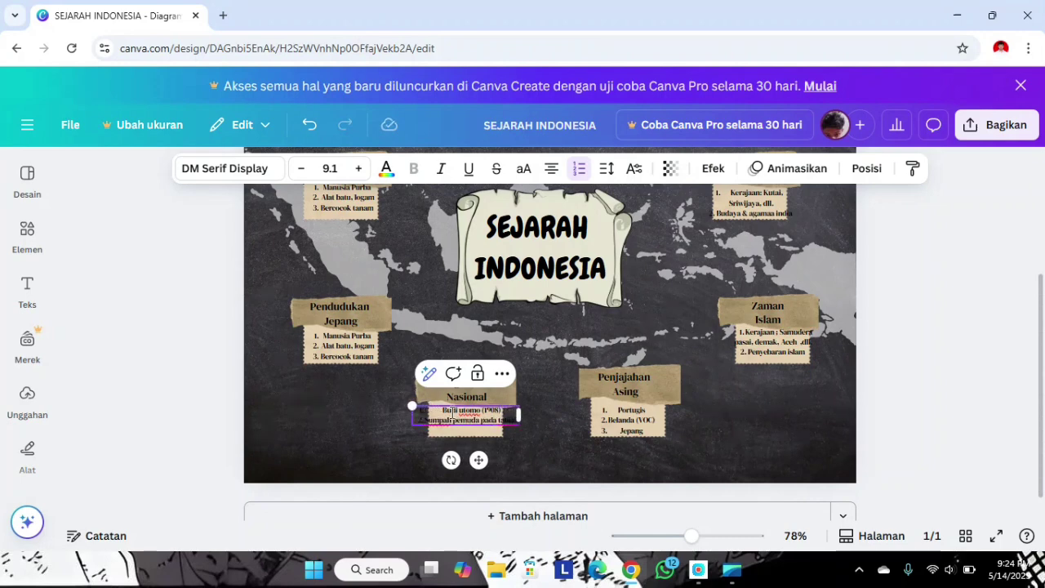
key(BackSpace)
key(BackSpace)
key(BackSpace)
key(BackSpace)
key(BackSpace)
key(BackSpace)
key(BackSpace)
key(BackSpace)
key(BackSpace)
key(BackSpace)
key(BackSpace)
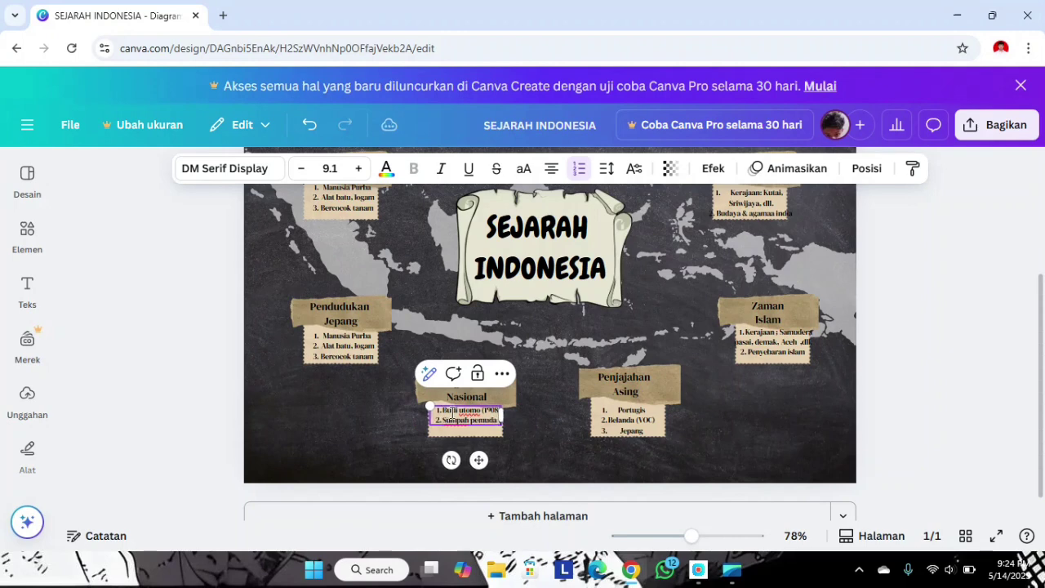
- Add the year "(1928)" after "Sumpah pemuda" in the "Pergerakan Nasional" list
text((19)
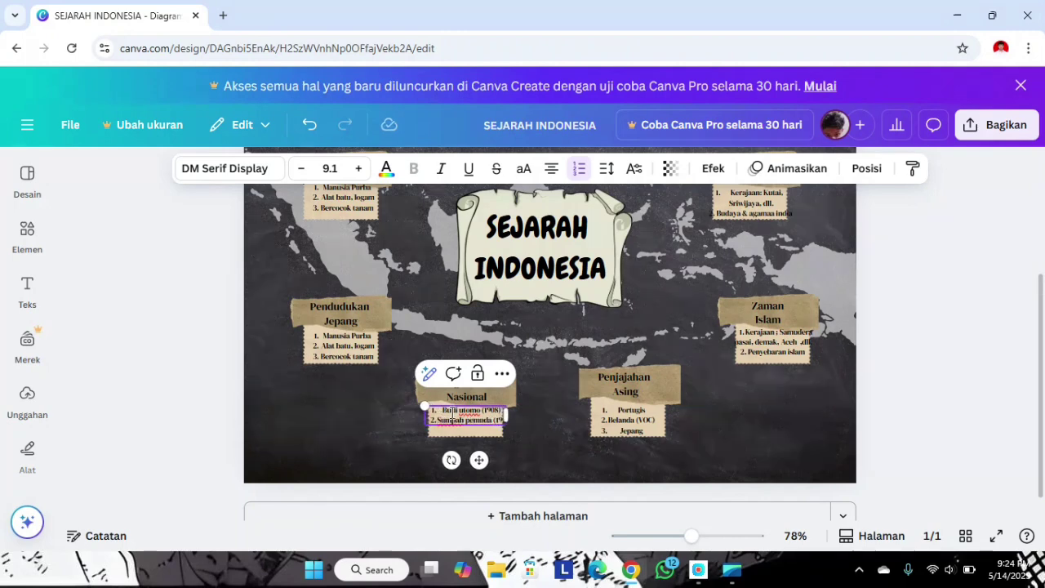
text(2)
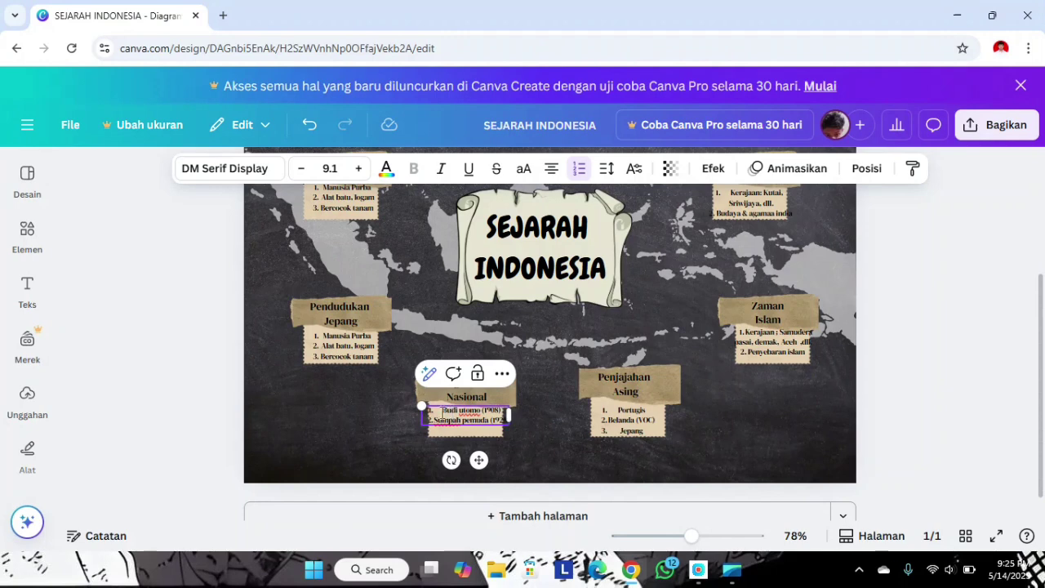
- Replace the "Pendudukan Jepang" list text with three numbered points: the "pada tahun 1942" period, "Romusha, Propaganda" and "Janji kemerdekaan"
click(324, 349)
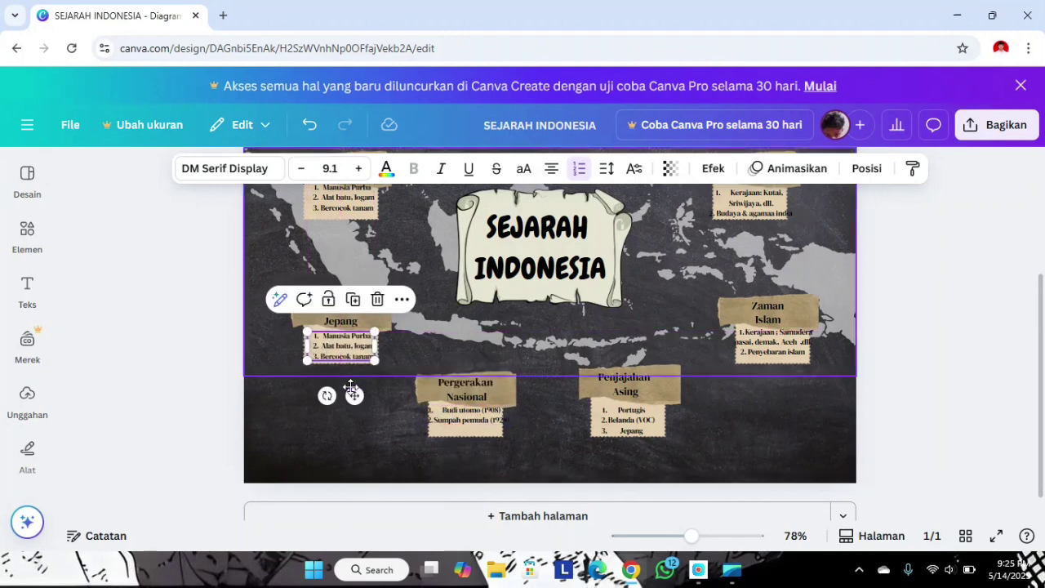
double_click(326, 336)
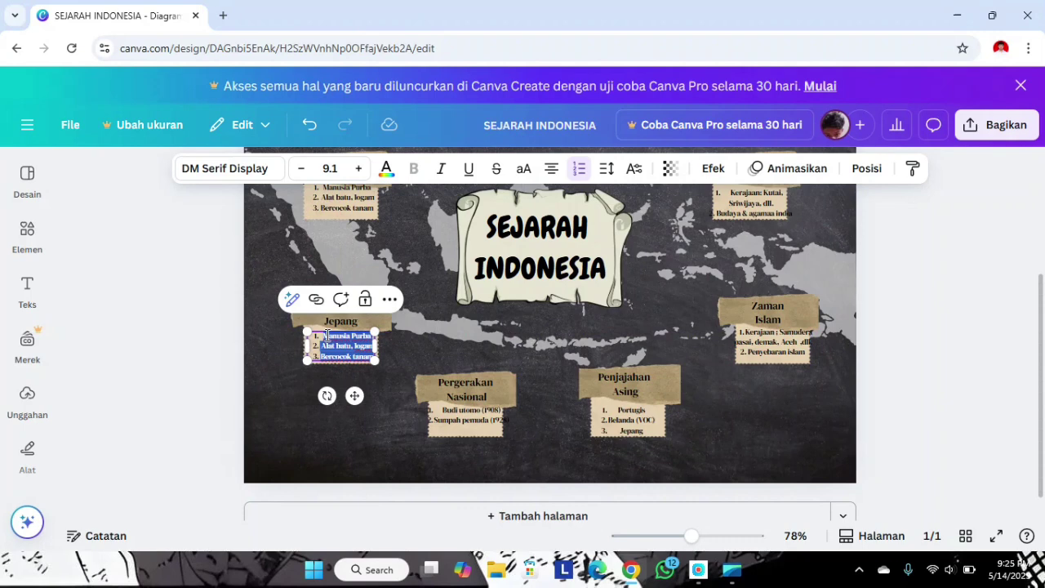
text(pu)
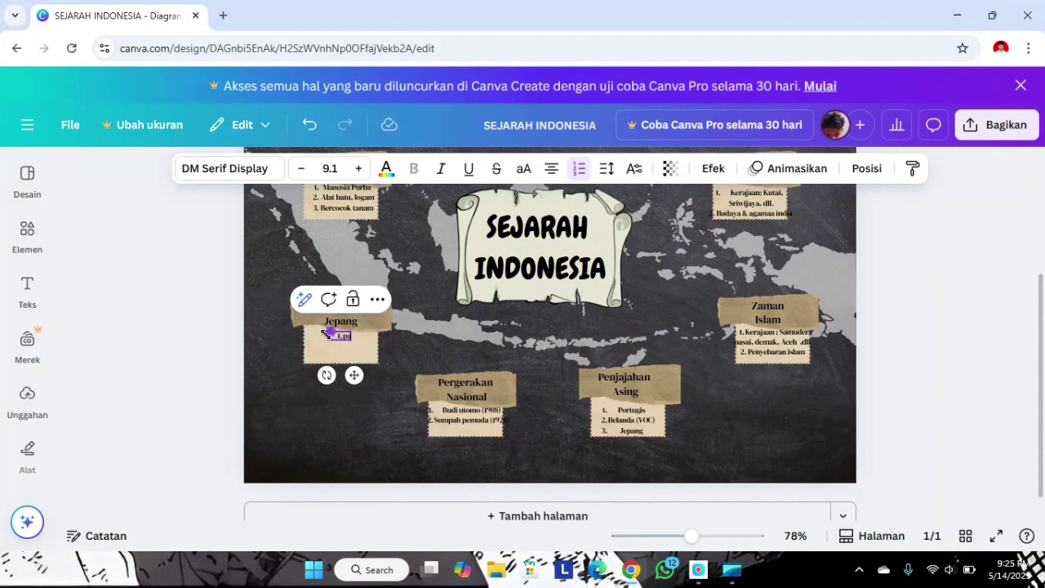
text(da tahun)
text( 194)
text(2)
text( (1)
key(Return)
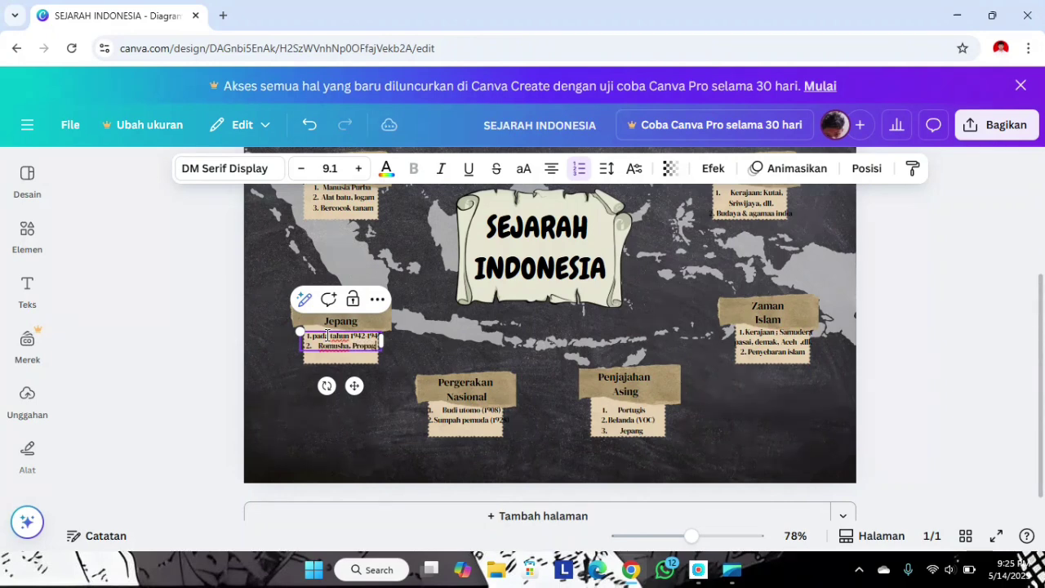
text(and)
key(Return)
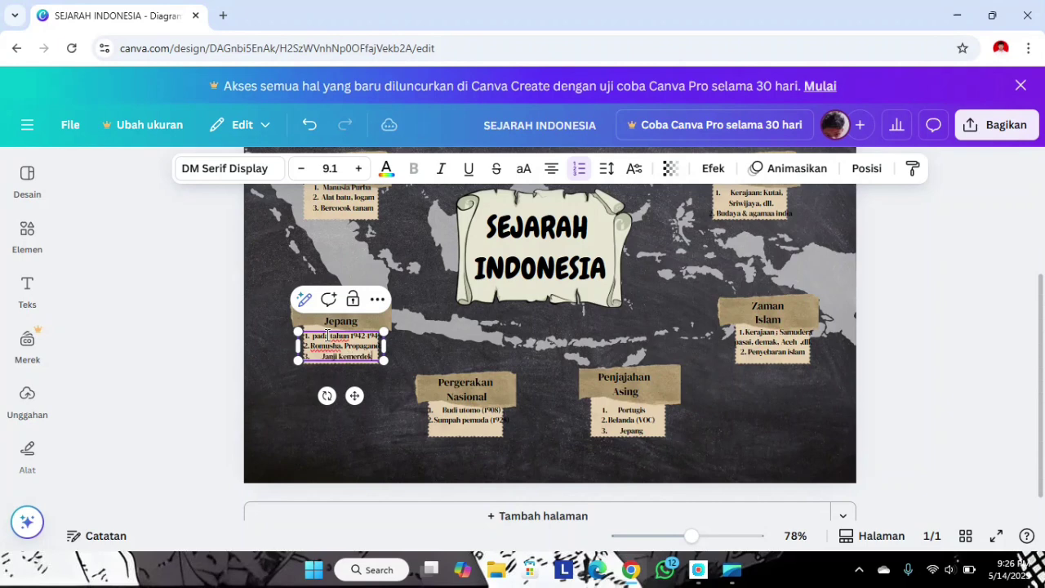
- Shift the "Prokalamasi Kemerdekaan" list slightly down and replace its text with the numbered points "17 Agustus 1945" and "Oleh Soekarno Hatta"
scroll(328, 335, up, 3)
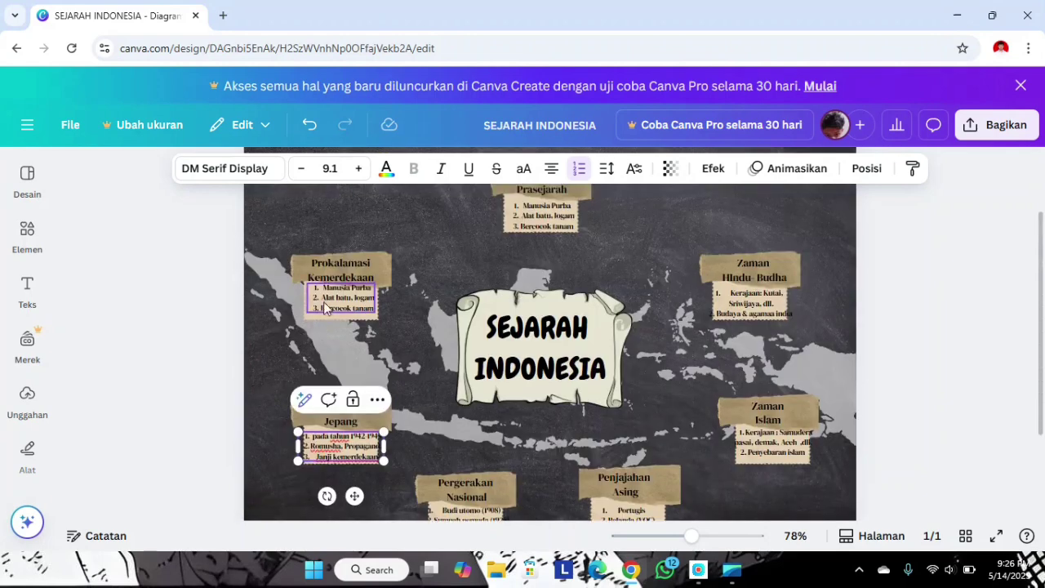
click(327, 308)
drag(353, 341, 351, 351)
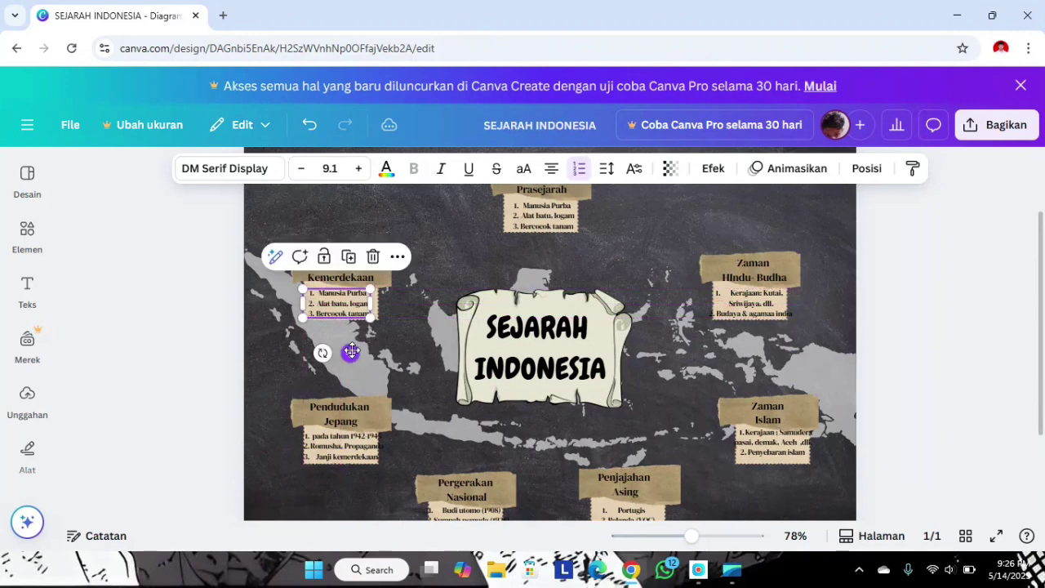
double_click(320, 293)
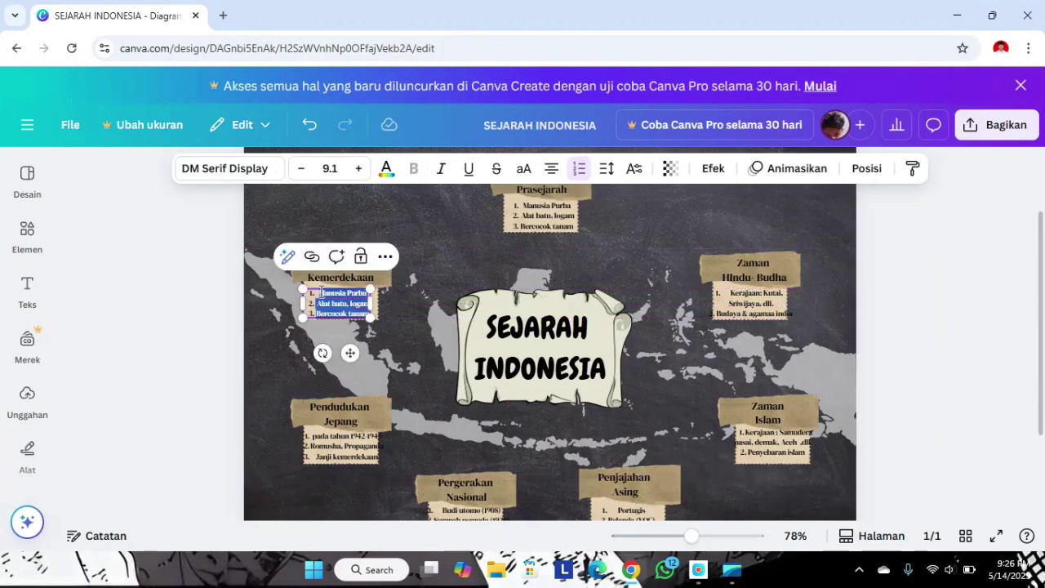
text(17 Agust)
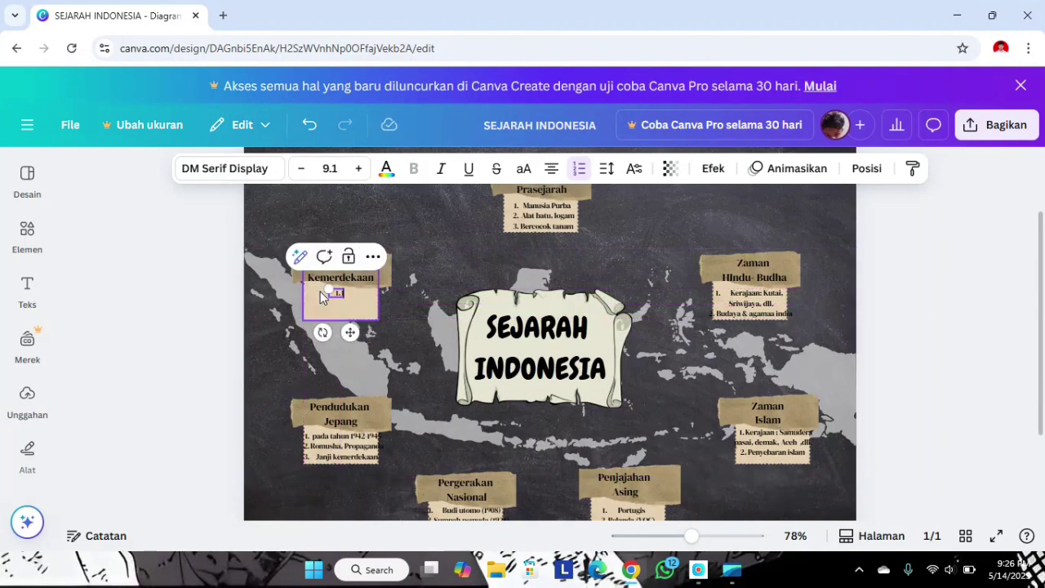
text(us)
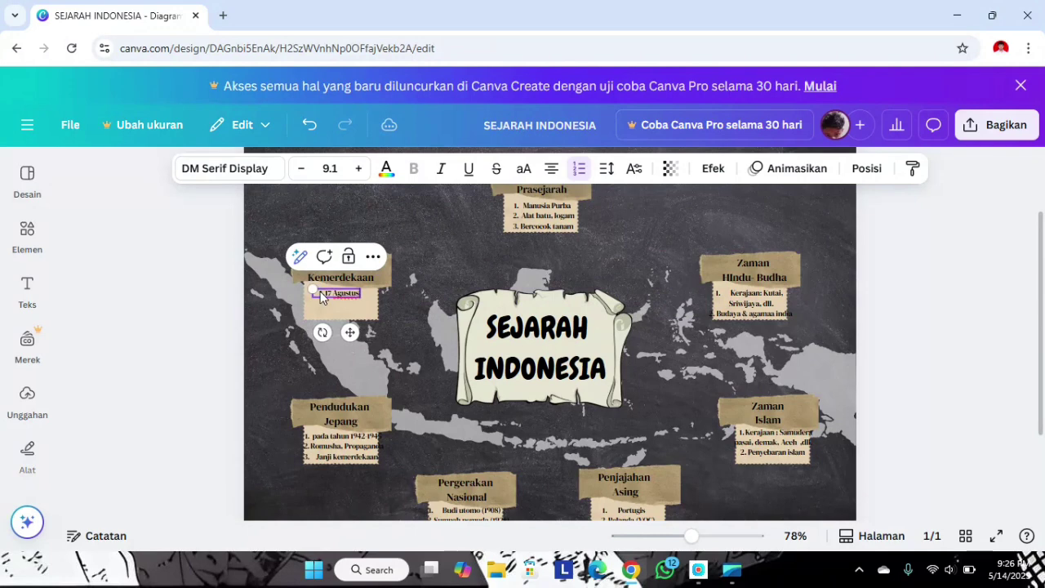
text( 1945)
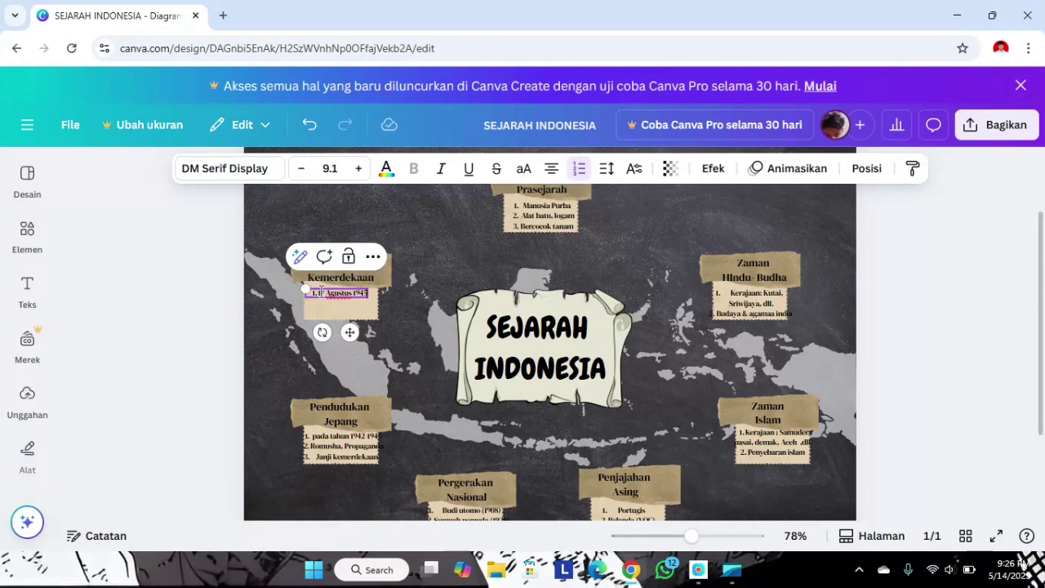
key(Return)
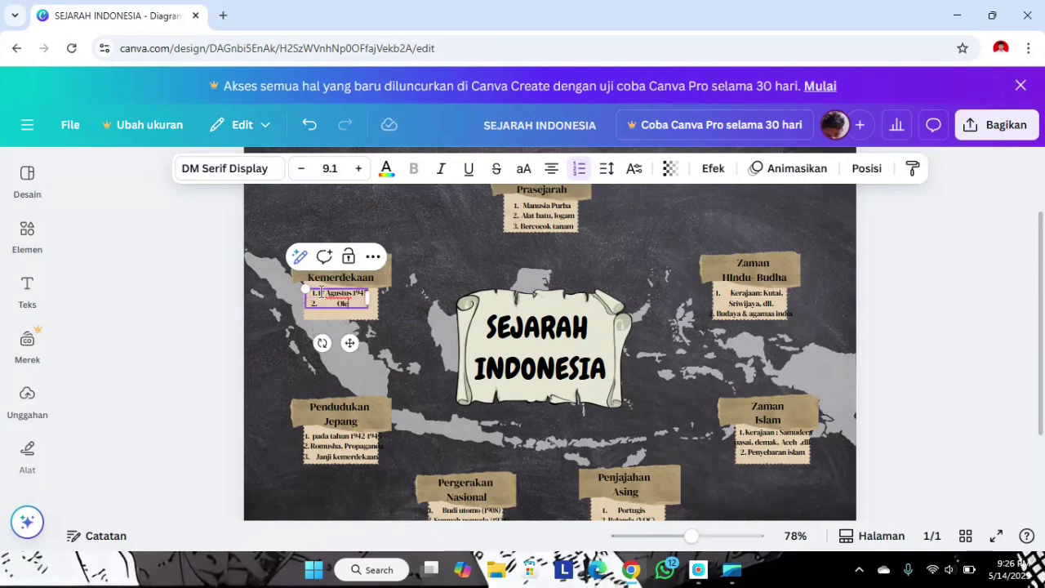
text(Oleh Soekarno Hatta)
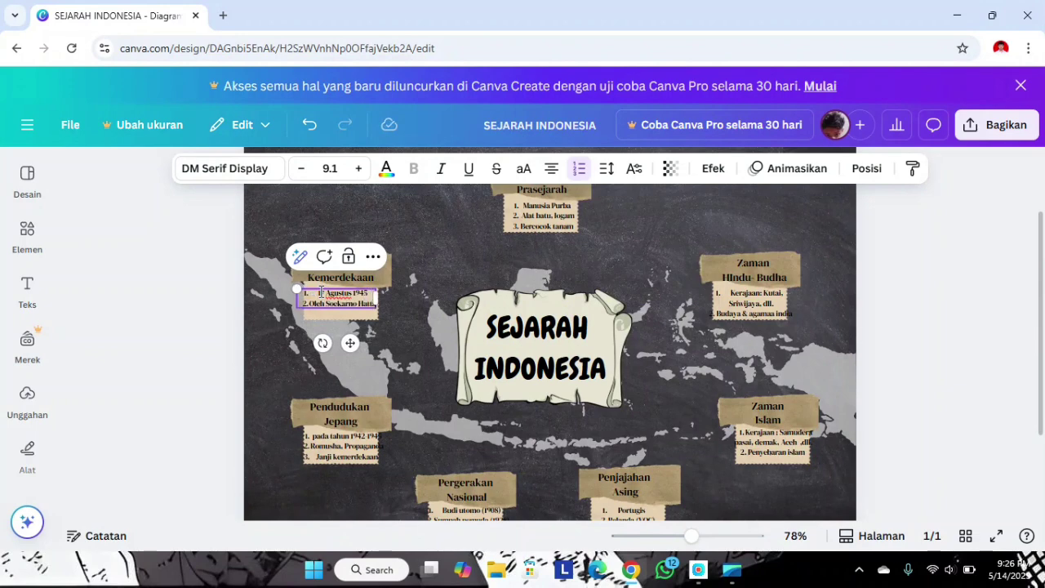
key(Return)
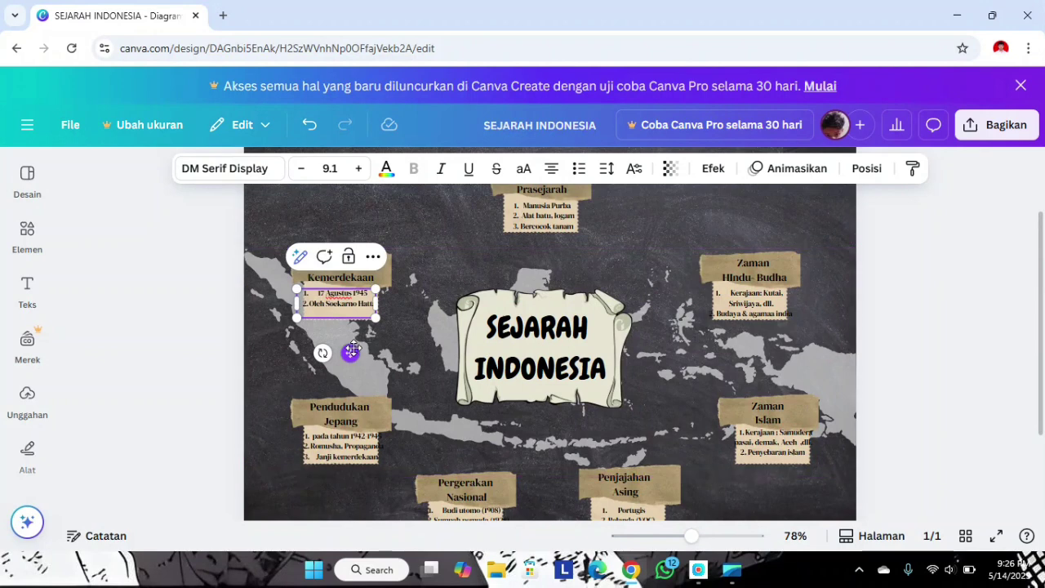
drag(349, 353, 353, 351)
click(278, 361)
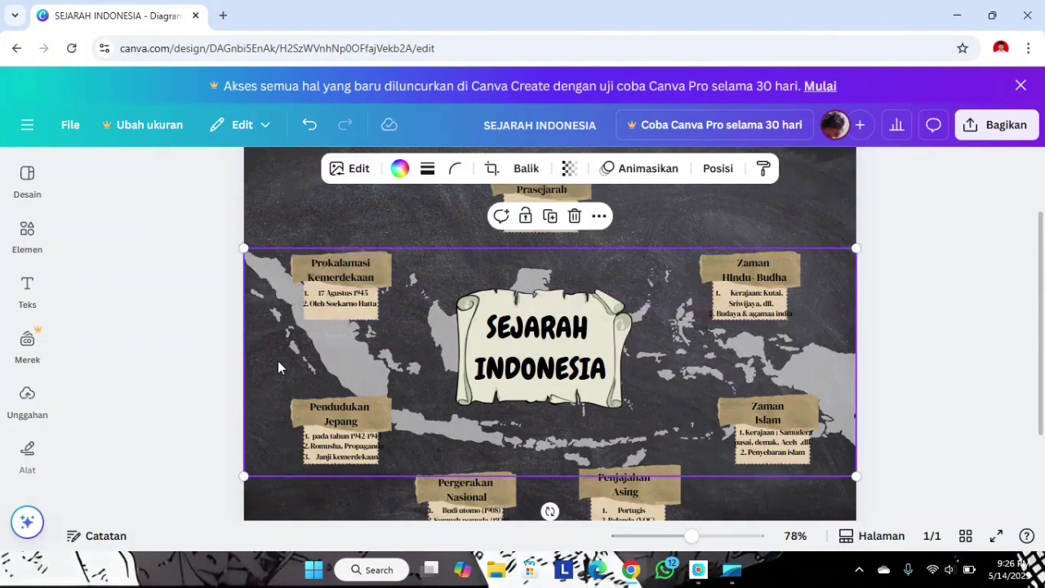
- Insert the thick curved arrow from the recently used elements and shrink it to well under half its size
scroll(277, 365, down, 3)
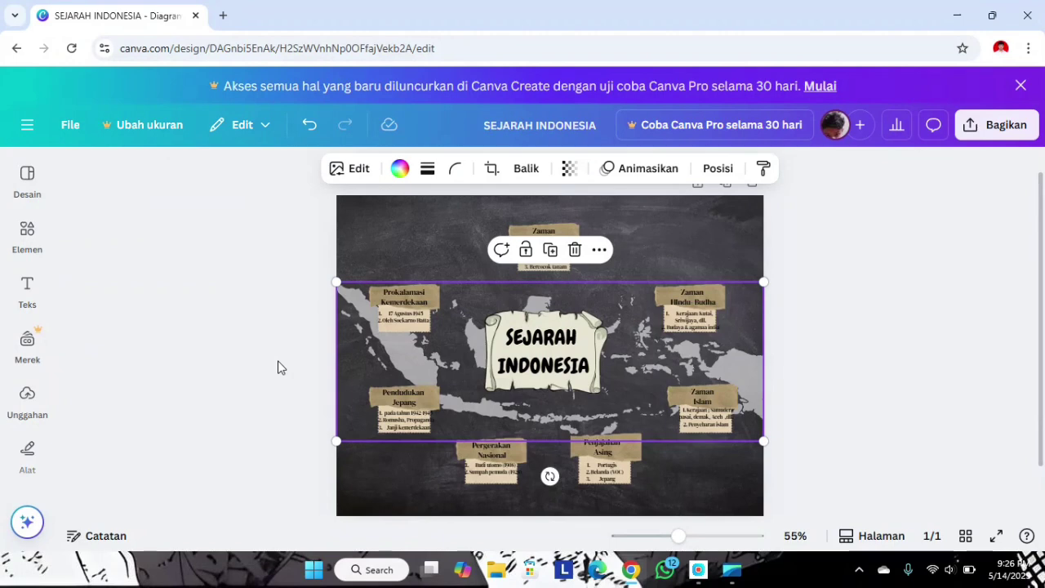
click(27, 241)
scroll(227, 310, right, 6)
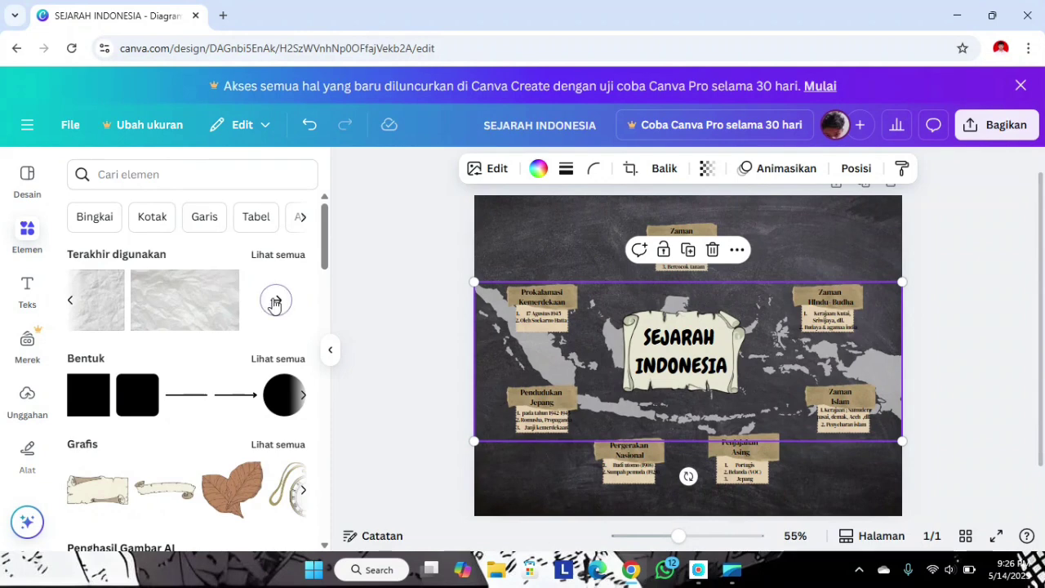
click(276, 300)
scroll(274, 305, down, 5)
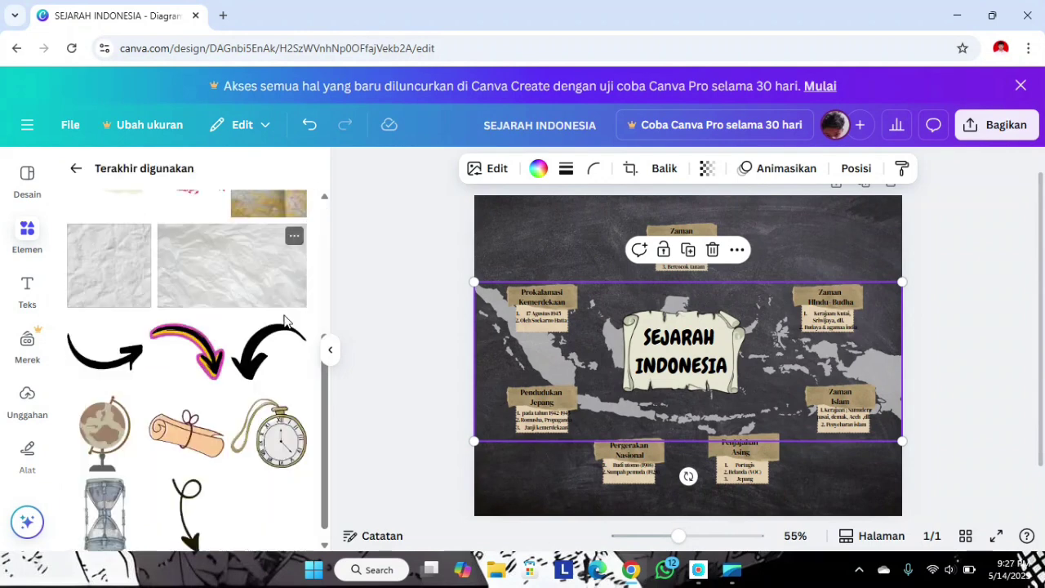
click(126, 339)
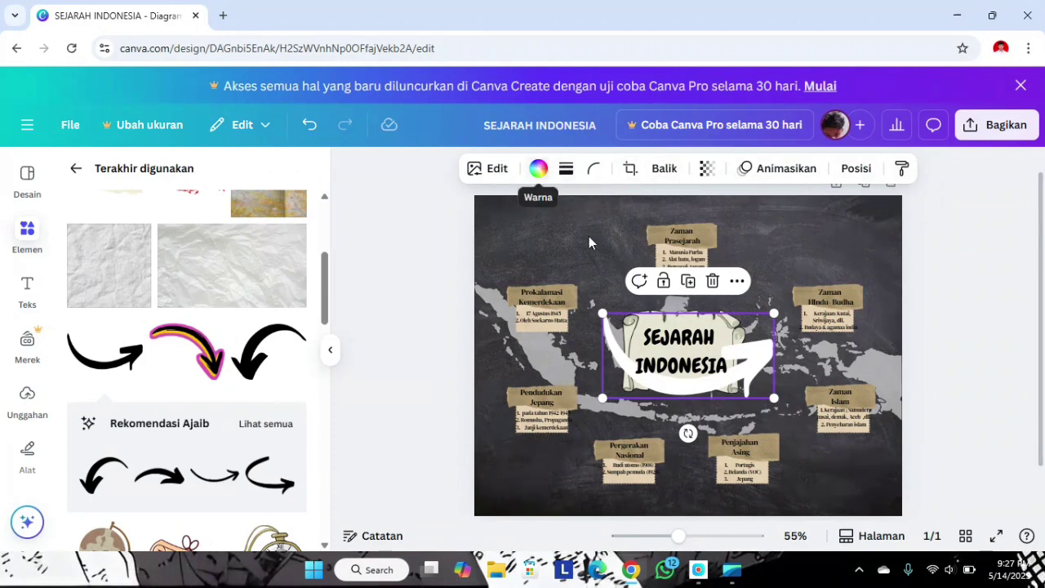
drag(776, 398, 668, 345)
- Bring the curved arrow to the front, then rotate and place it so it points from the scroll to "Zaman Prasejarah"
click(684, 281)
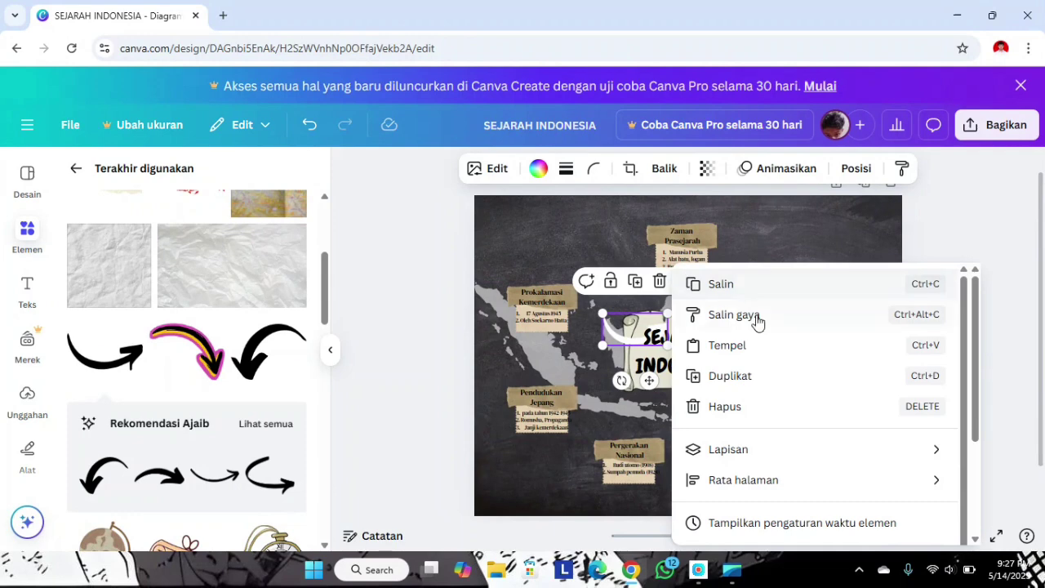
mouse_move(735, 450)
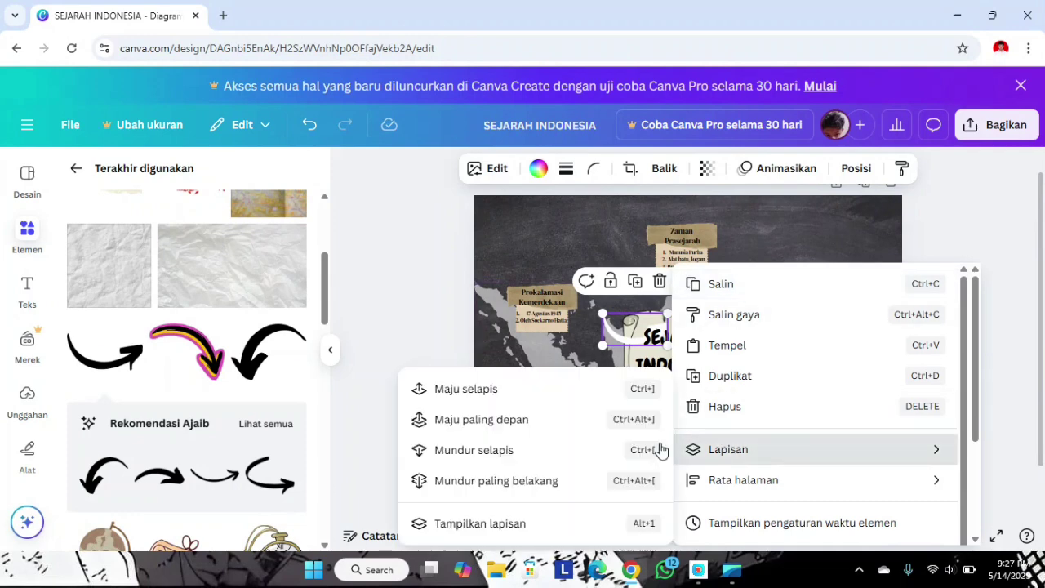
click(604, 423)
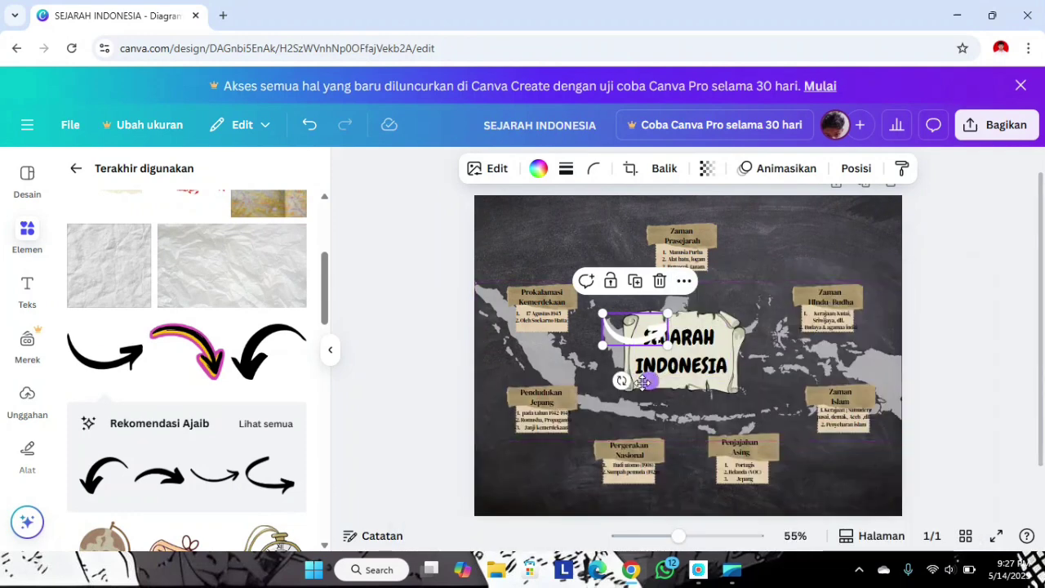
drag(622, 380, 715, 341)
drag(684, 277, 763, 283)
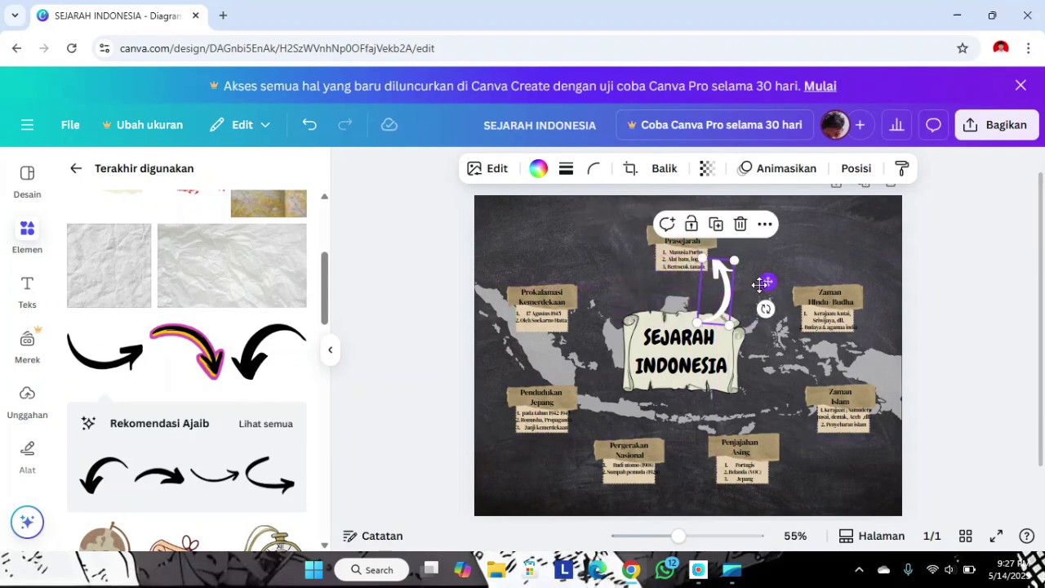
- Duplicate the curved white arrow six times so there is one for each of the seven notes
click(722, 226)
click(726, 227)
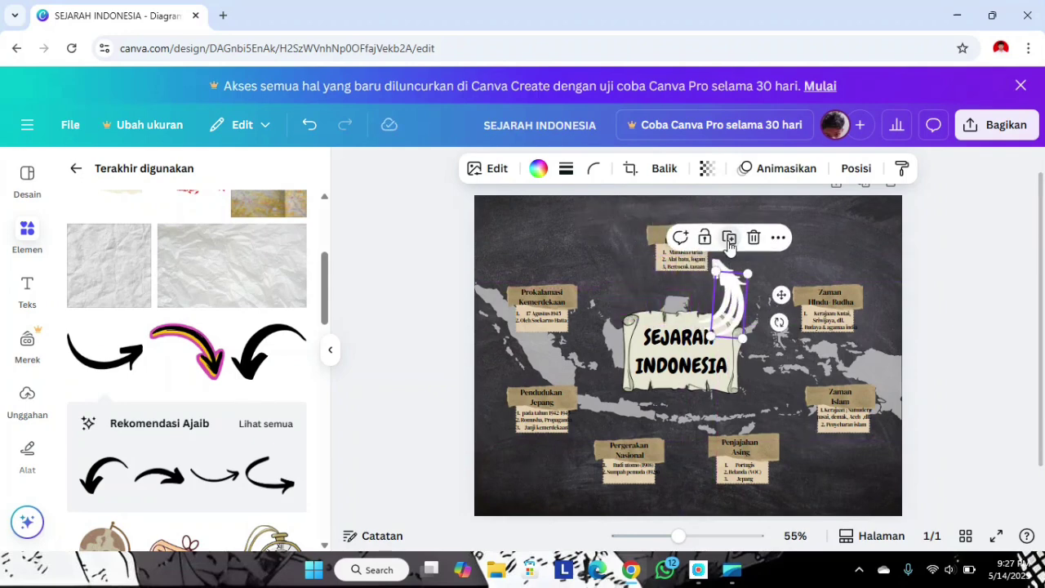
click(729, 243)
click(736, 249)
click(742, 256)
click(749, 262)
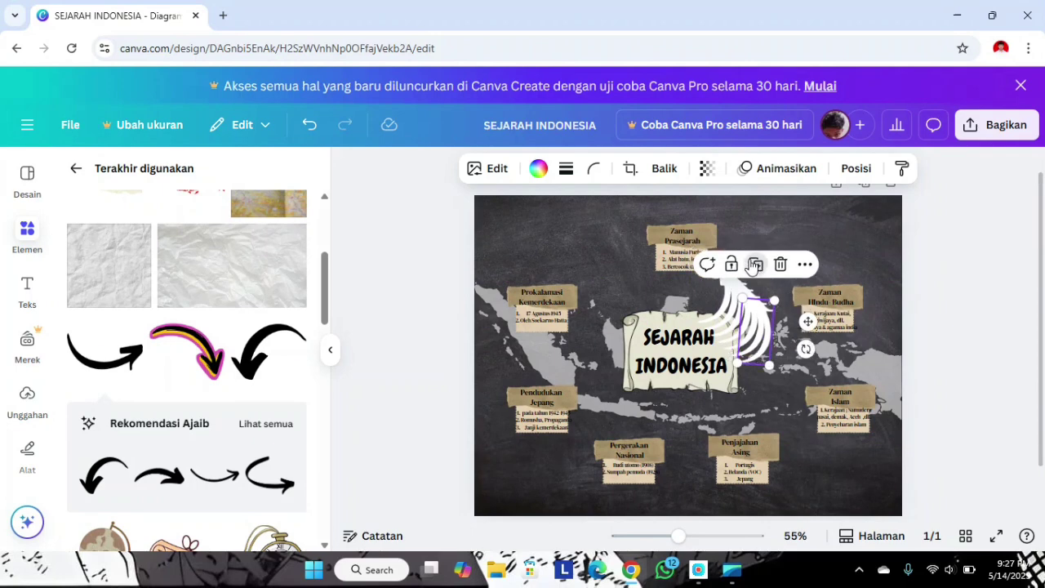
- Distribute five arrow copies to the "Prokalamasi Kemerdekaan", "Penjajahan Asing", "Zaman Islam", "Zaman Hindu-Budha" and "Pendudukan Jepang" notes
drag(808, 320, 589, 308)
click(741, 319)
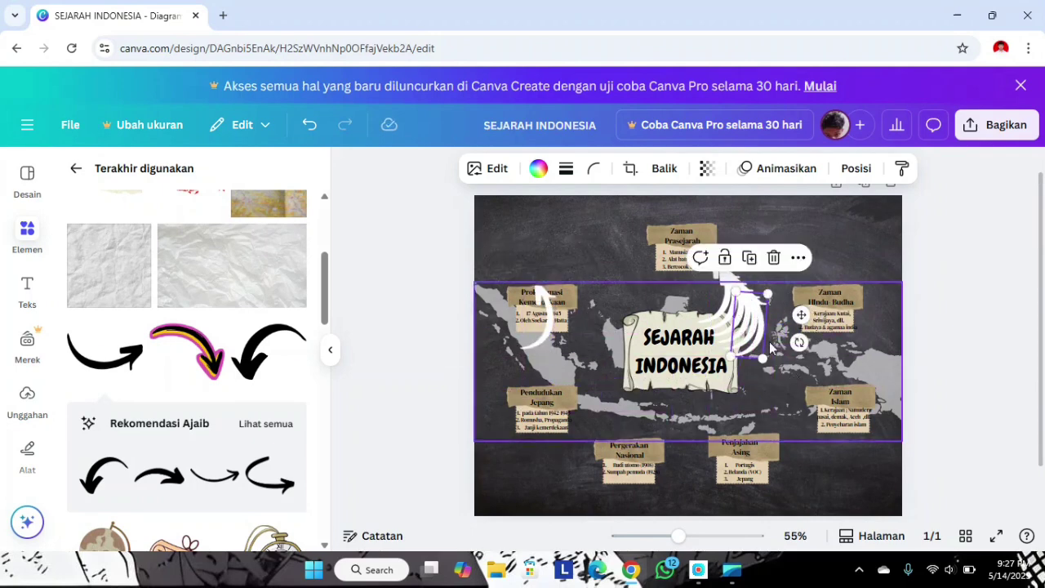
drag(797, 310, 797, 409)
click(753, 331)
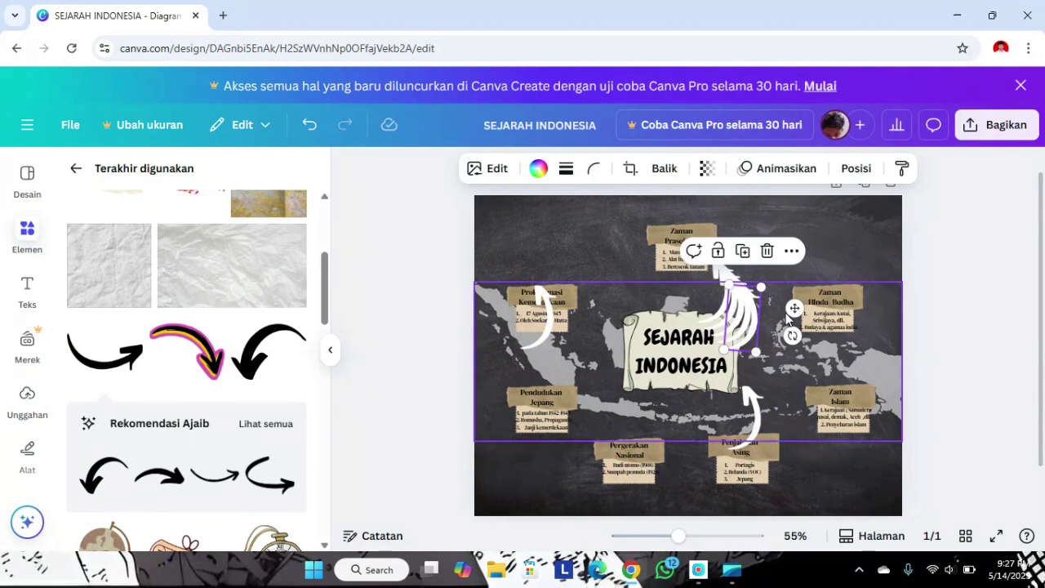
drag(753, 331, 828, 404)
click(748, 326)
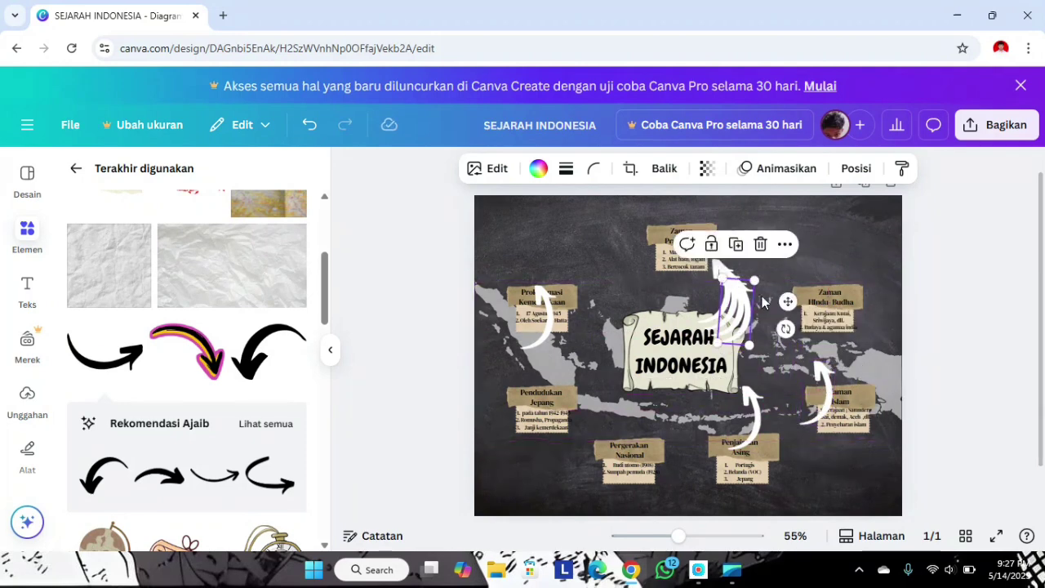
drag(748, 325, 821, 369)
click(745, 317)
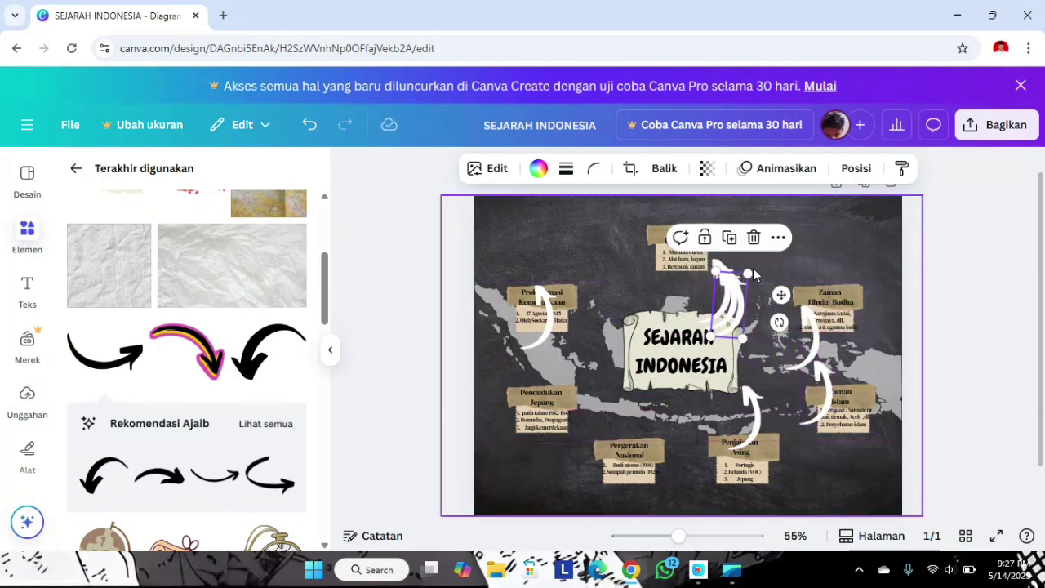
drag(780, 290, 629, 372)
- Move the remaining arrow copy below the scroll and rotate it to point down at the "Pergerakan Nasional" note
click(739, 282)
drag(739, 282, 657, 384)
drag(694, 417, 608, 361)
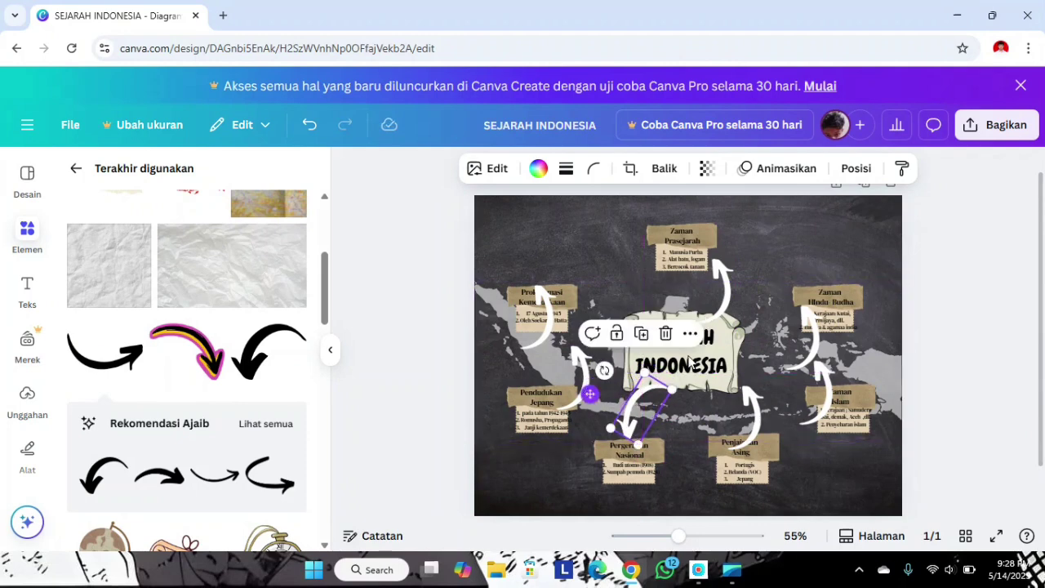
- Rotate and position the arrows for "Zaman Hindu-Budha" and "Penjajahan Asing" so each leads from the scroll to its note
click(824, 303)
drag(854, 356, 809, 367)
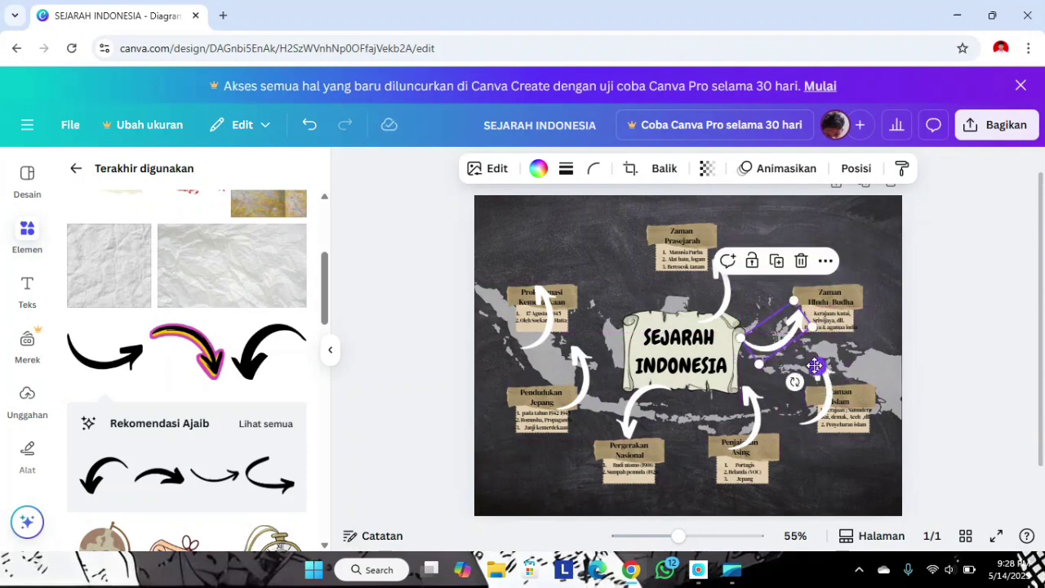
click(784, 384)
click(764, 405)
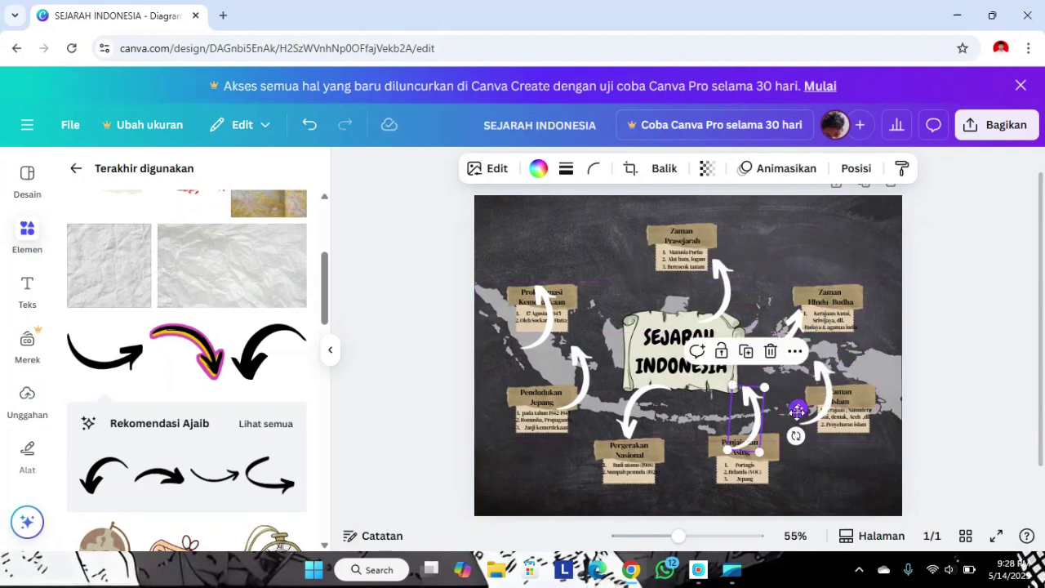
drag(796, 435, 687, 462)
- Rotate and position the arrows for "Zaman Islam" and "Pendudukan Jepang" so each leads from the scroll to its note
click(823, 413)
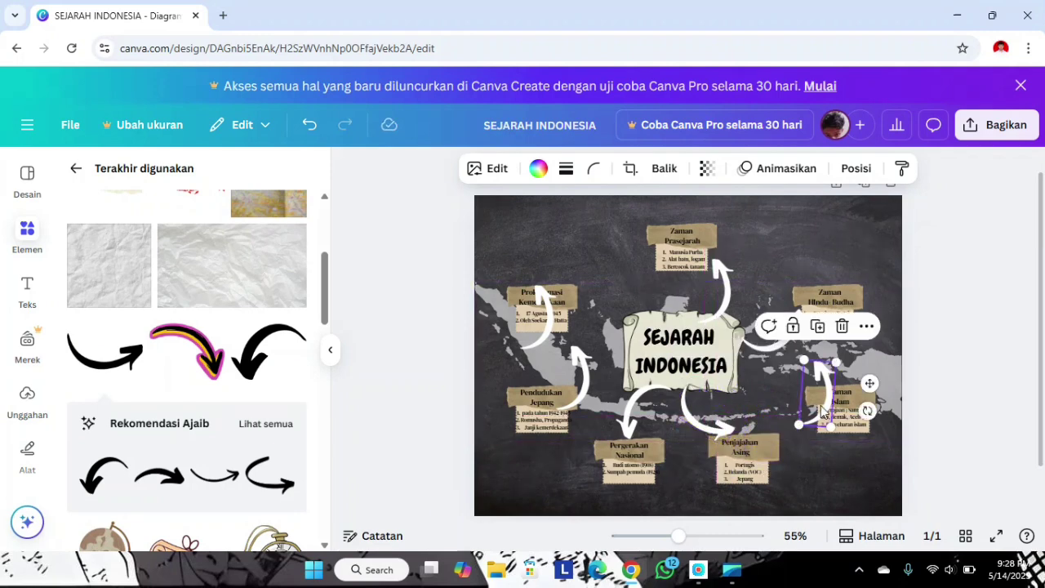
drag(866, 379, 780, 433)
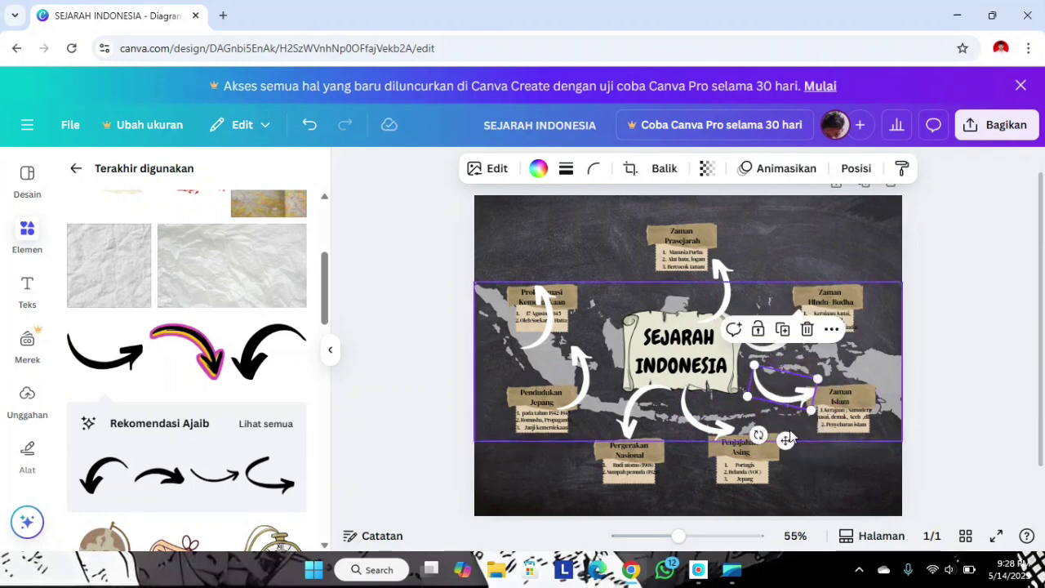
click(586, 386)
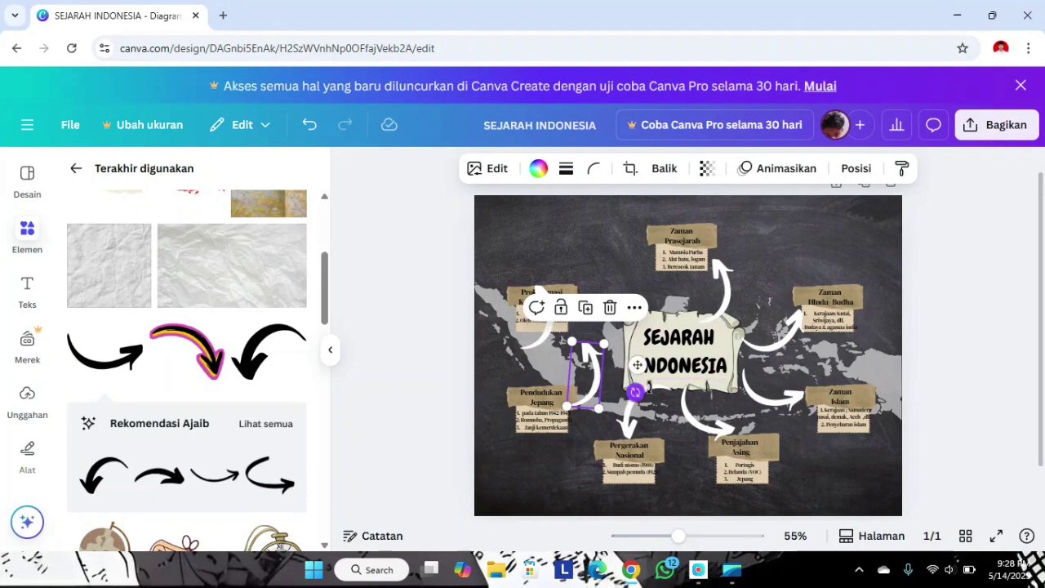
drag(625, 396, 522, 378)
- Move and rotate the last arrow so it points from the scroll to the "Prokalamasi Kemerdekaan" note
click(546, 329)
drag(592, 310, 642, 266)
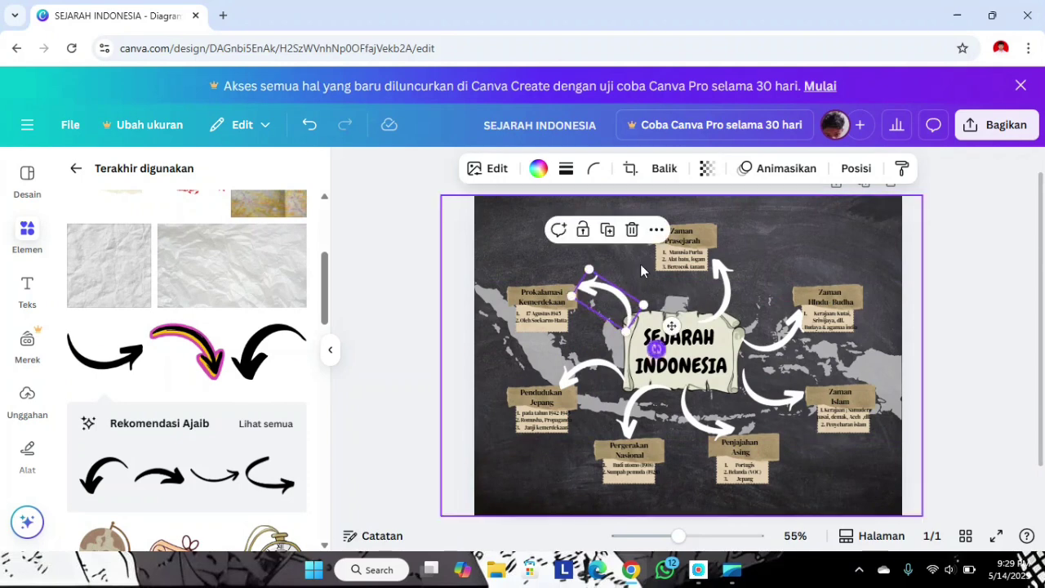
- Nudge the "Pergerakan Nasional" numbered list slightly down and towards the left edge of its note
scroll(237, 278, up, 3)
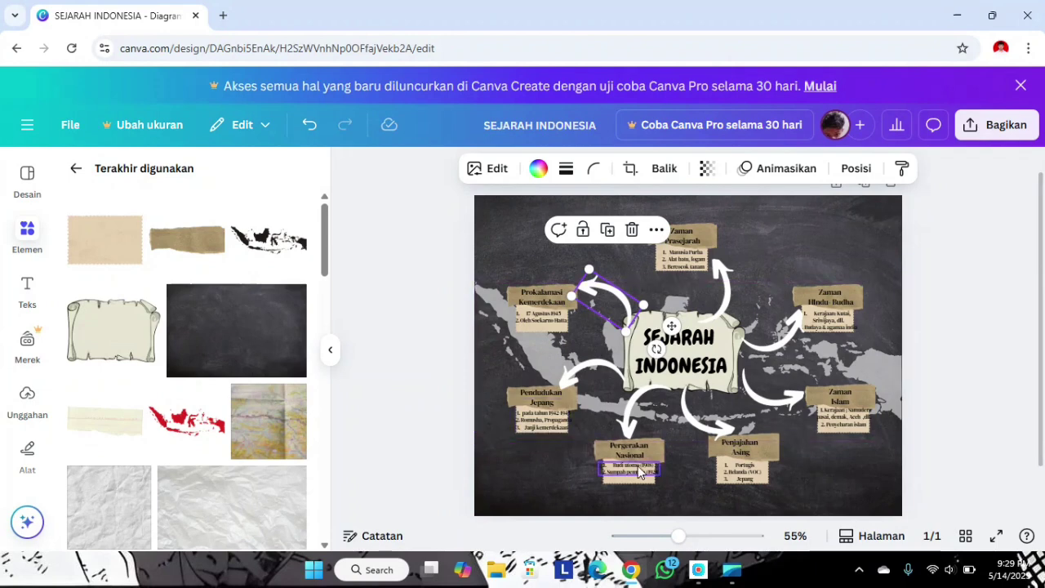
click(629, 469)
drag(644, 511, 640, 514)
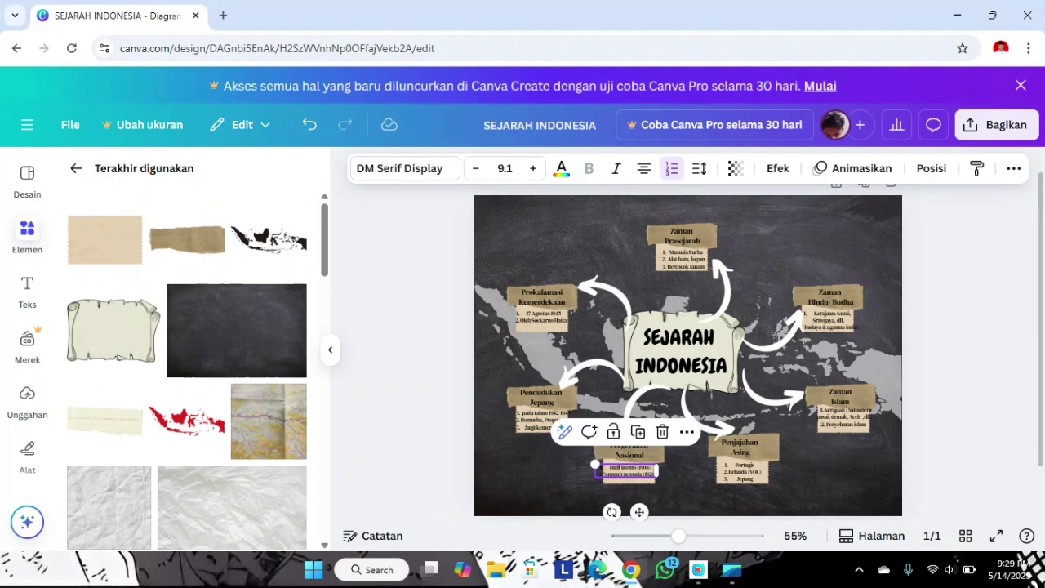
click(699, 569)
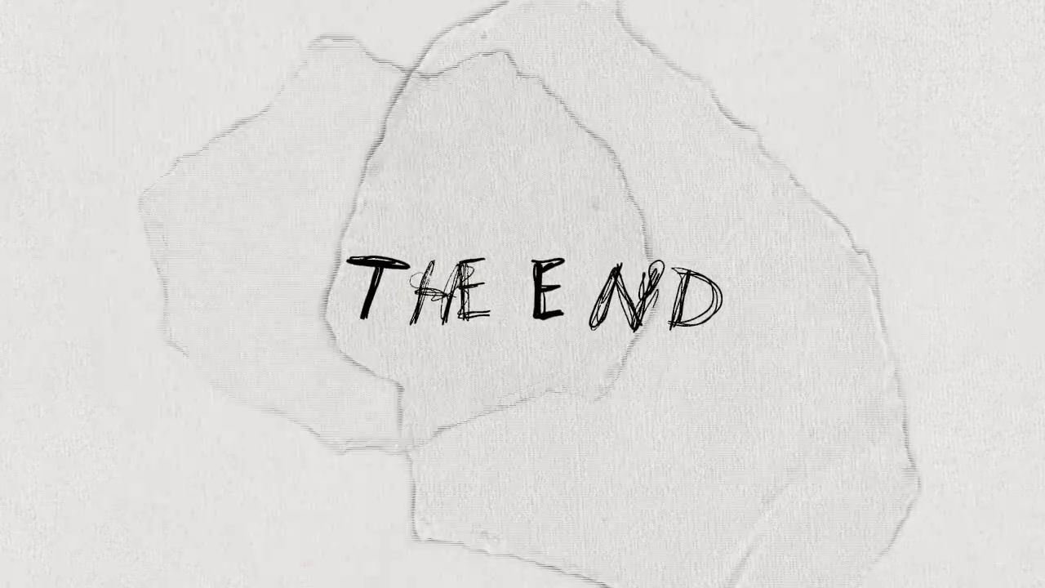